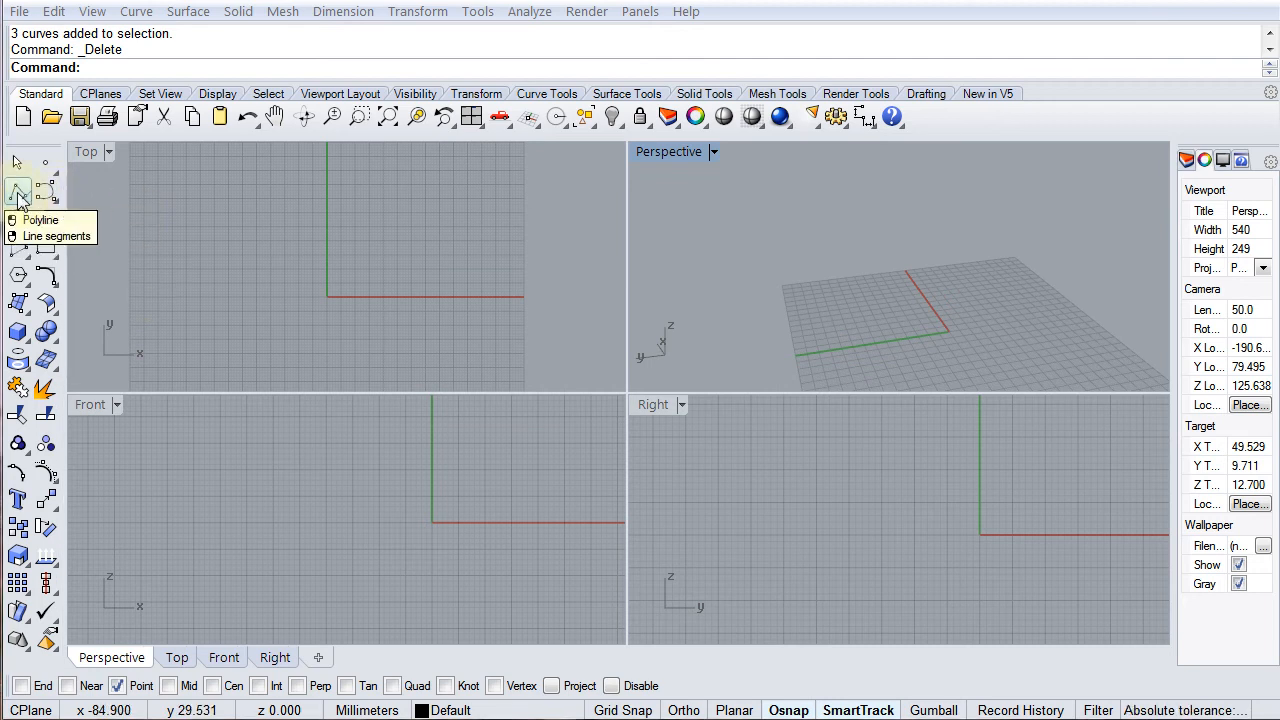
Draw a horizontal line in the Top view that starts well left of the Y axis and ends just past it, above the X axis.
left_click(18, 195)
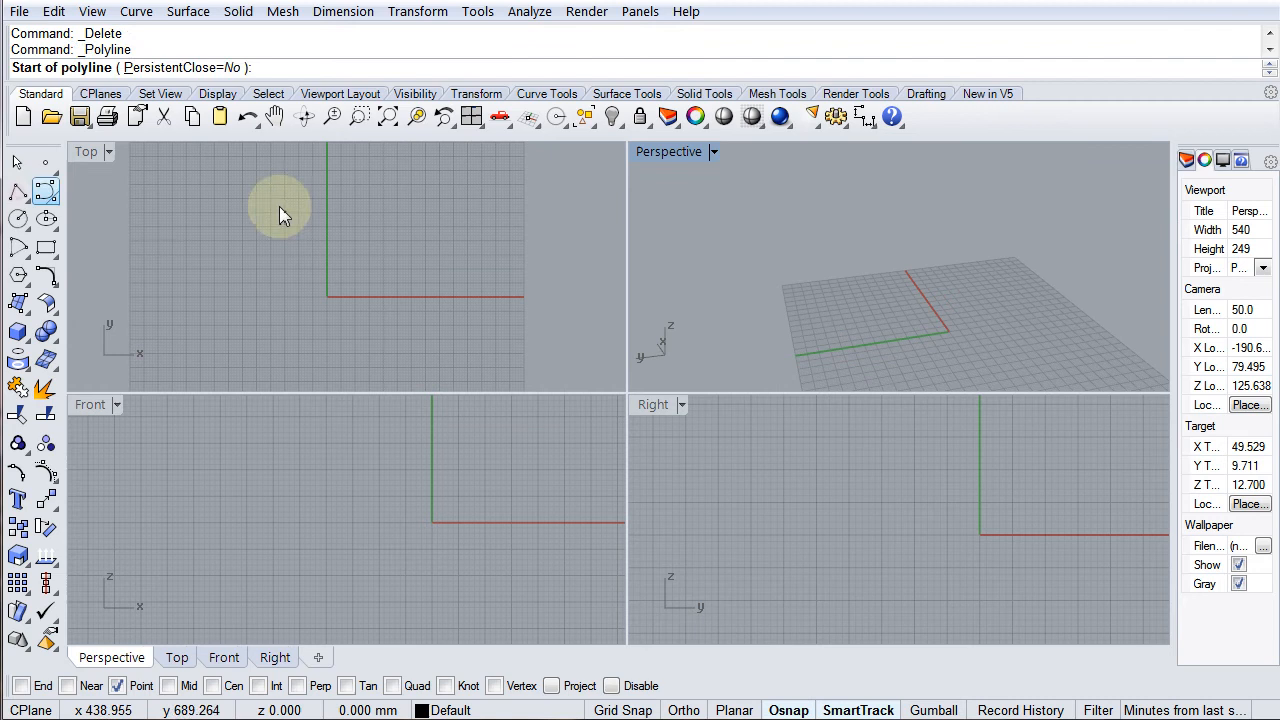
left_click(159, 268)
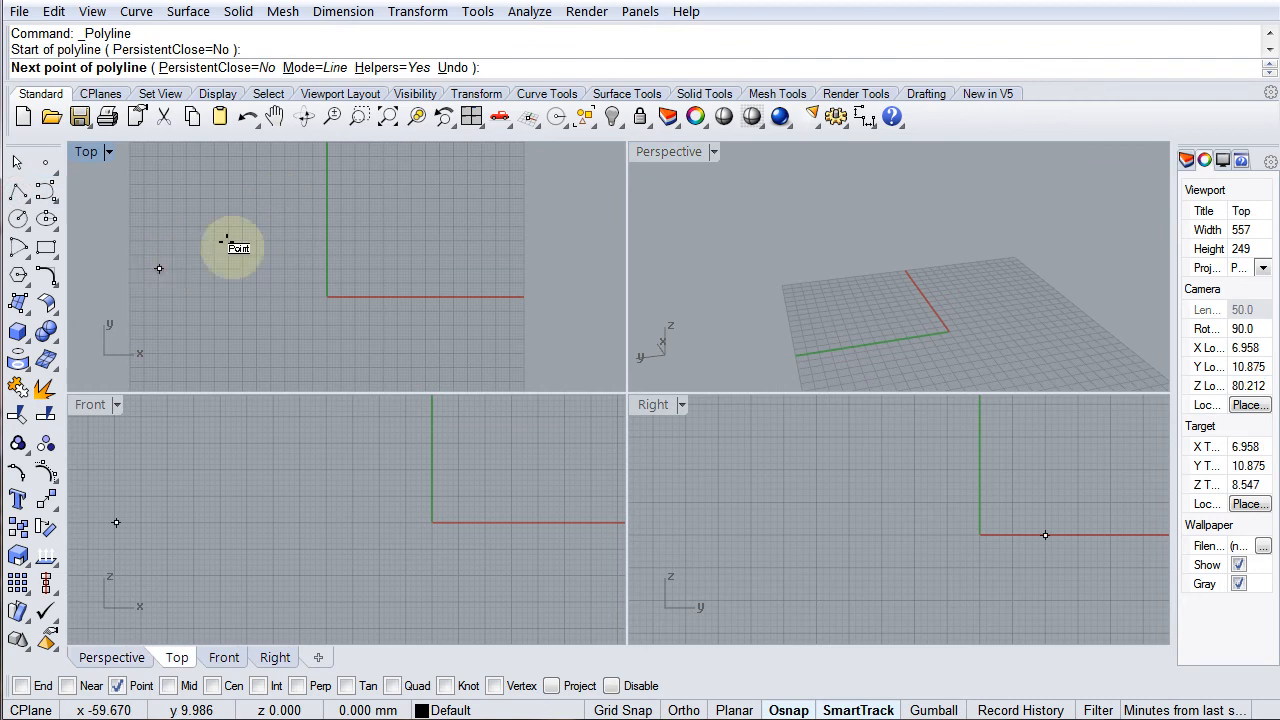
left_click(339, 269)
key("Return")
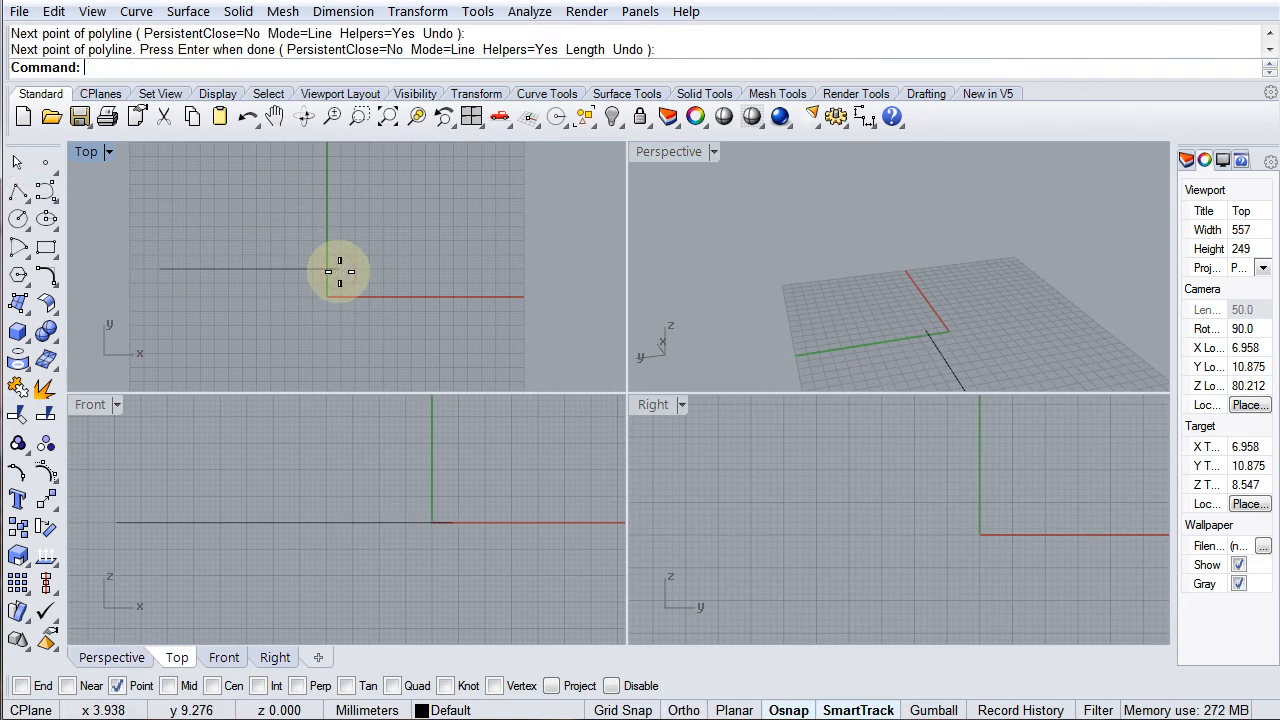
Draw a second horizontal line about 71 mm long, higher and to the right of the first, and shift it slightly right and down.
key("Return")
left_click(369, 218)
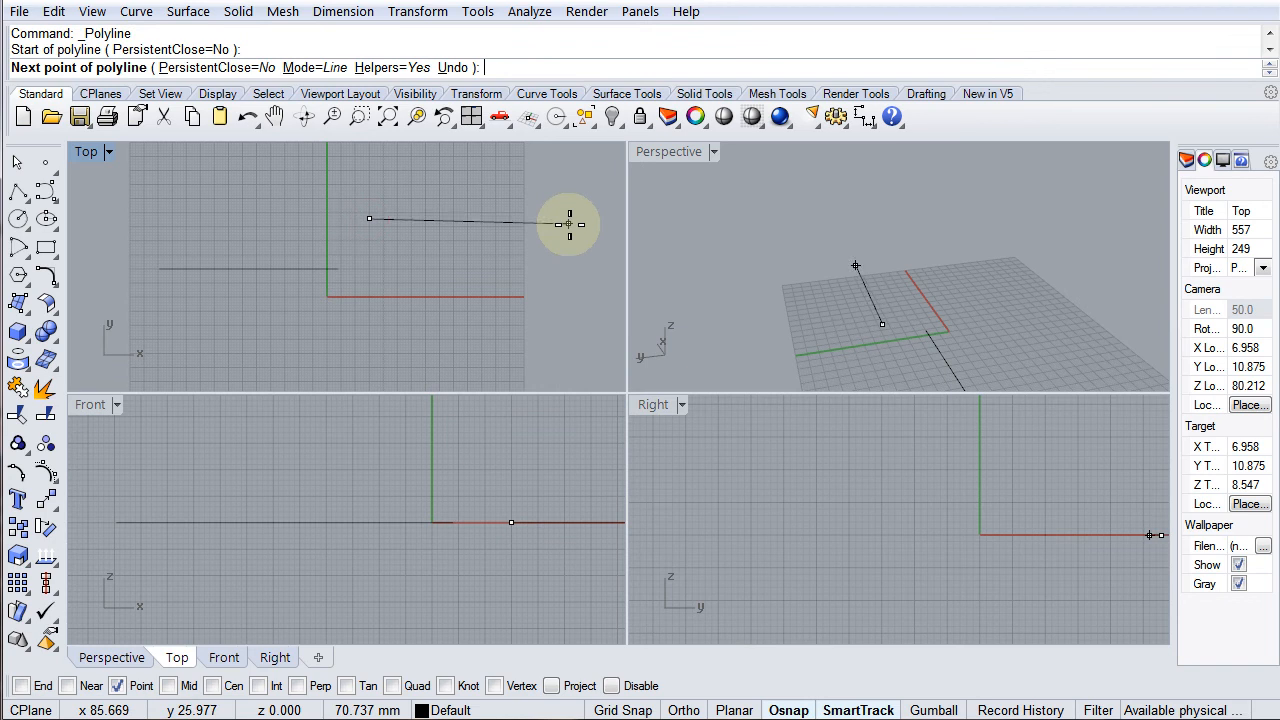
left_click(569, 223)
key("Return")
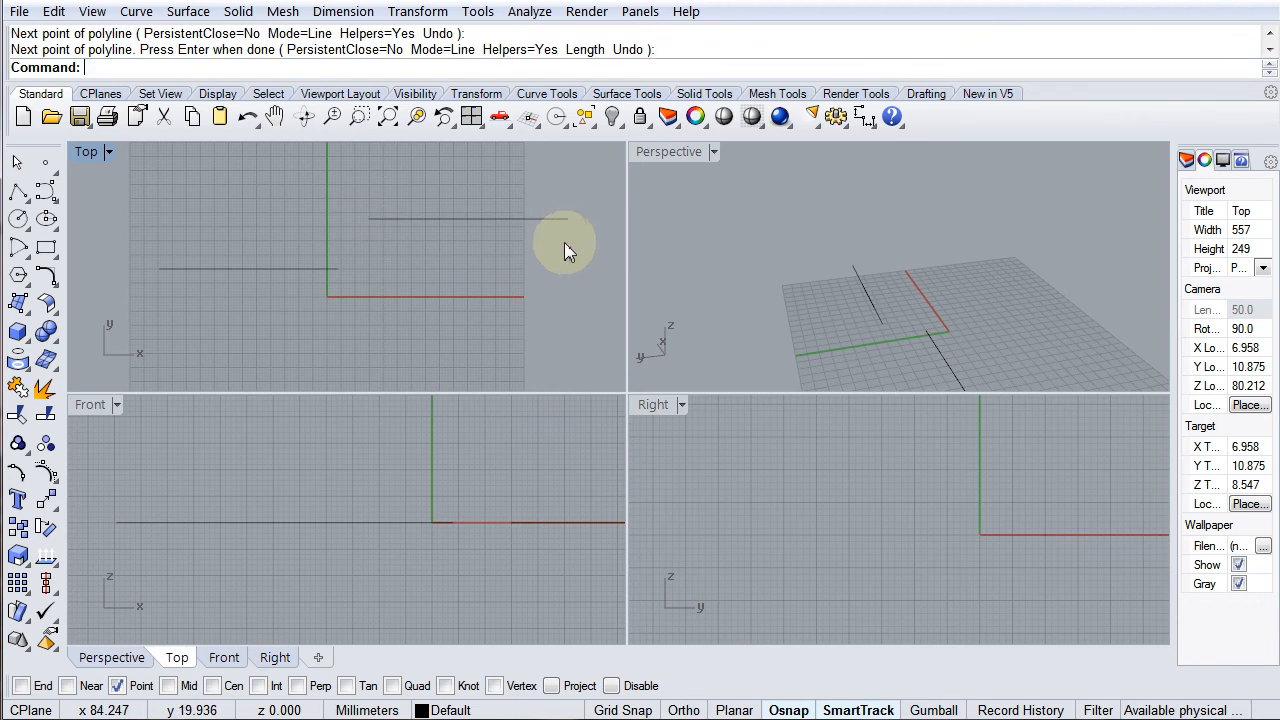
left_click_drag(403, 219, 443, 250)
left_click(414, 300)
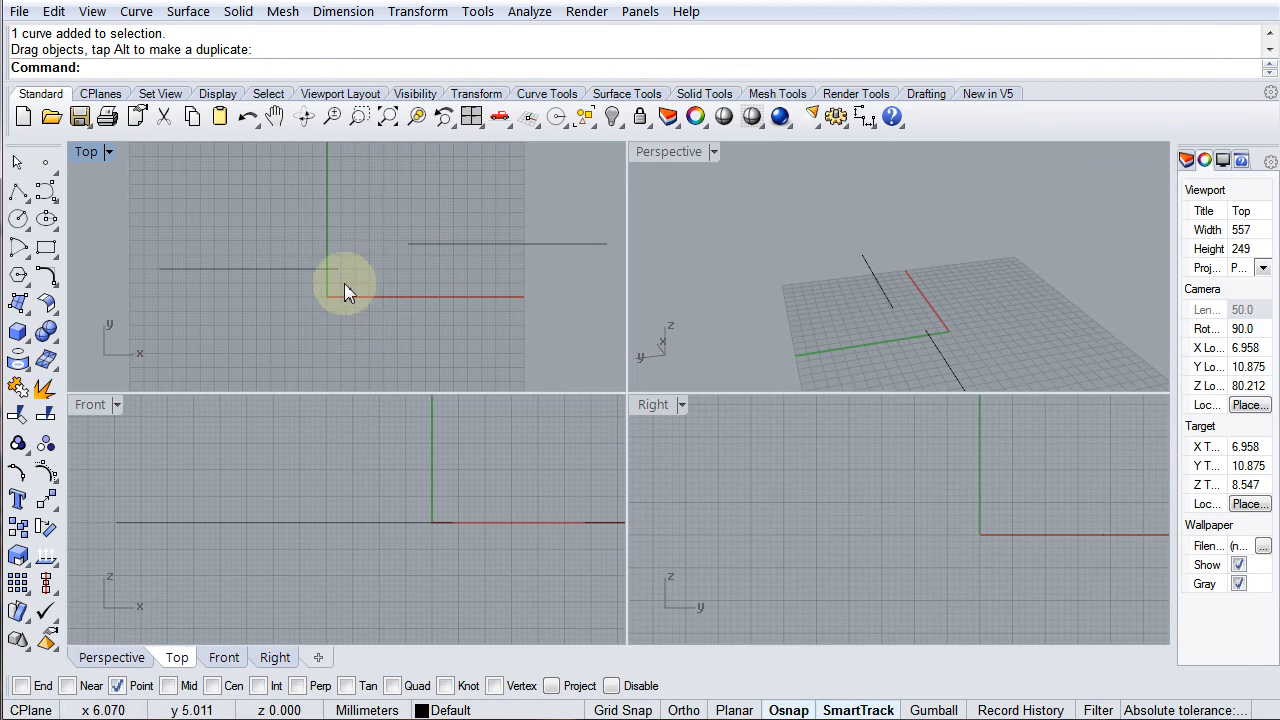
Maximize the Top view and start an adjustable curve blend between the facing ends of the two lines.
scroll(343, 290, "up", 2)
right_click_drag(343, 277, 366, 314)
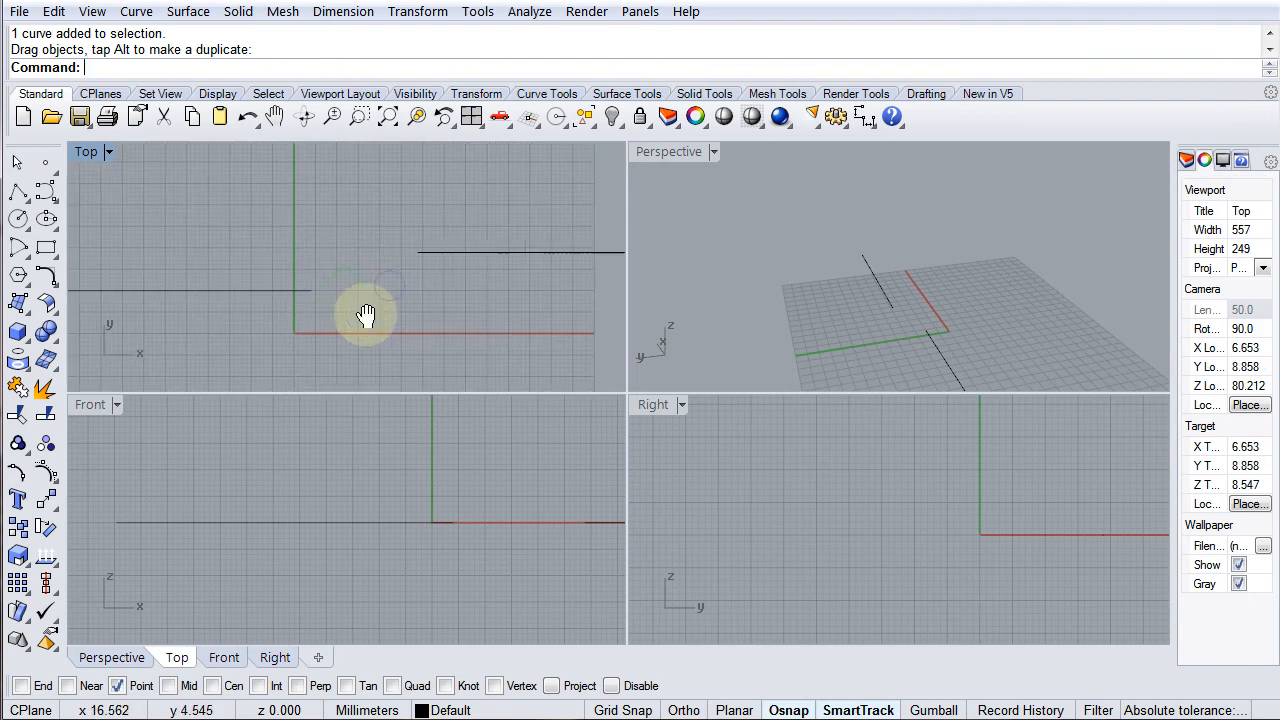
double_click(86, 155)
right_click_drag(697, 491, 640, 420)
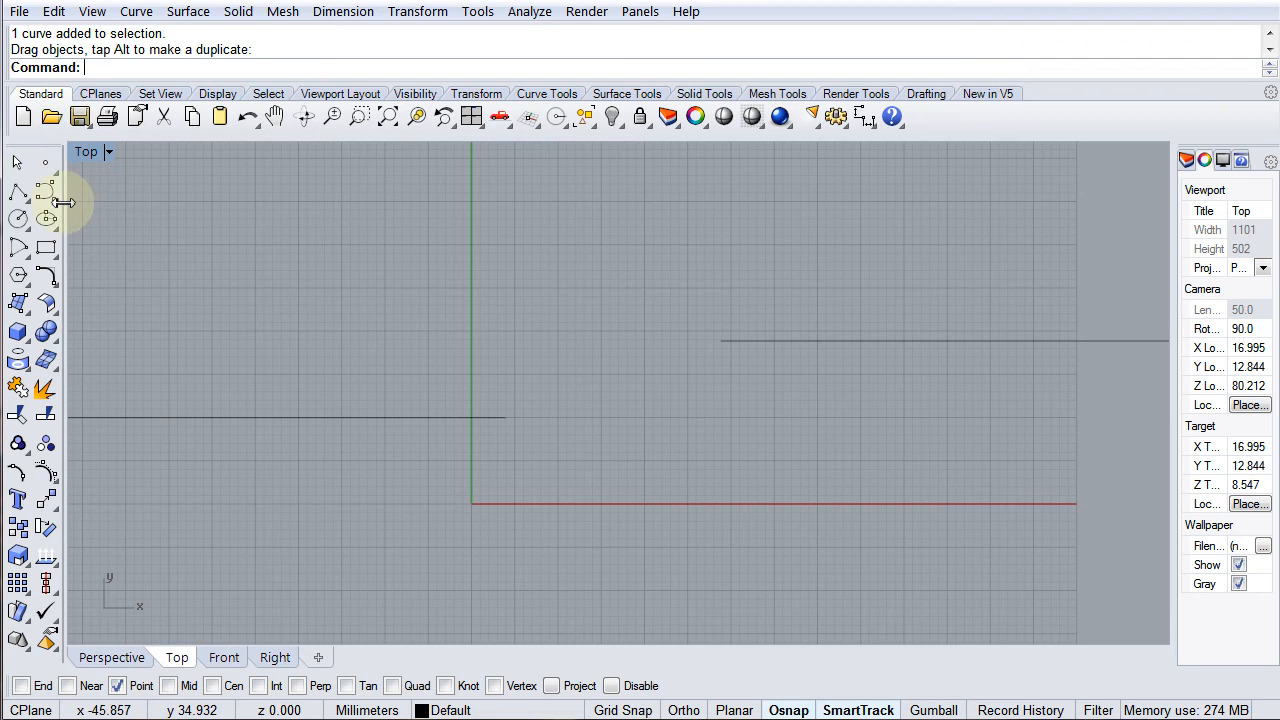
left_click(137, 12)
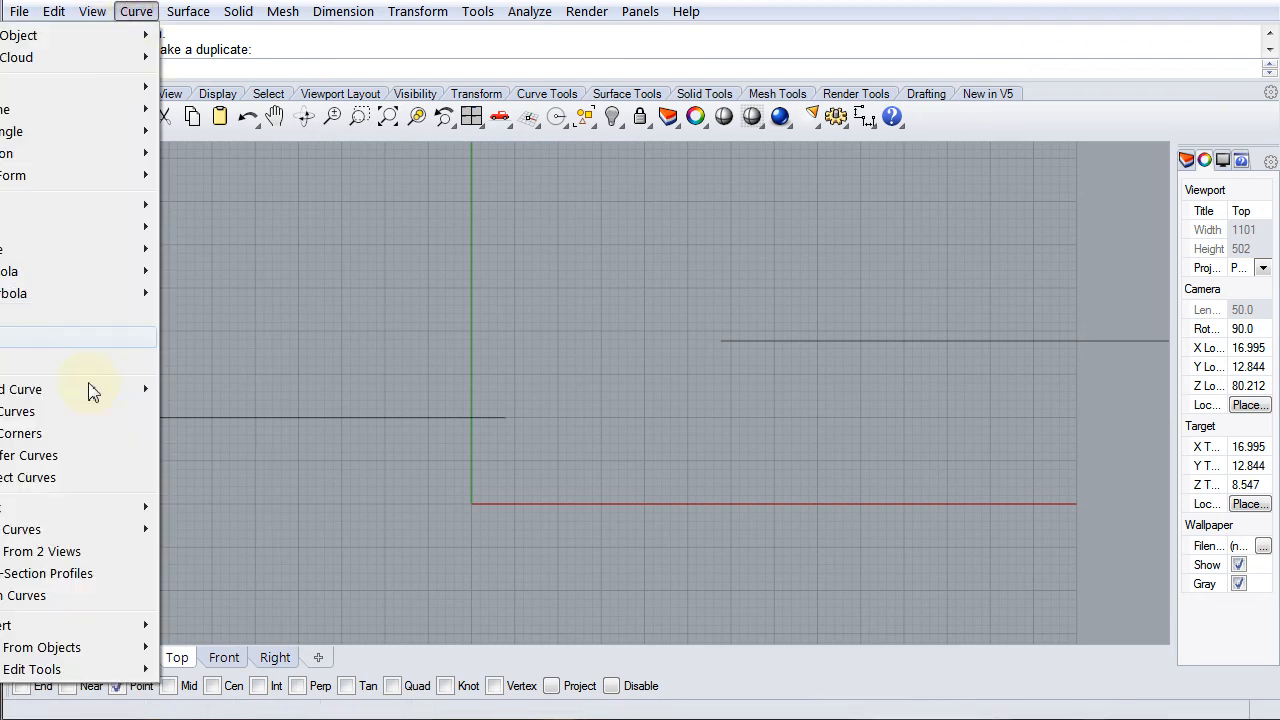
mouse_move(81, 531)
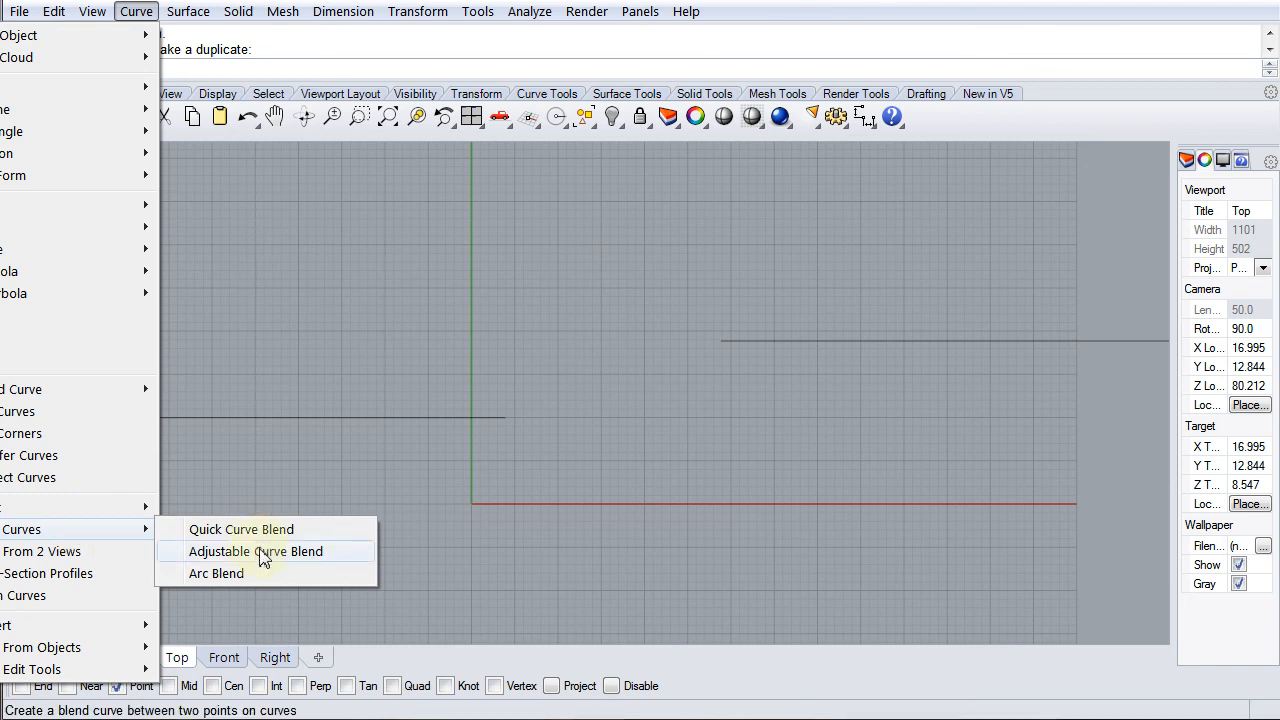
left_click(262, 553)
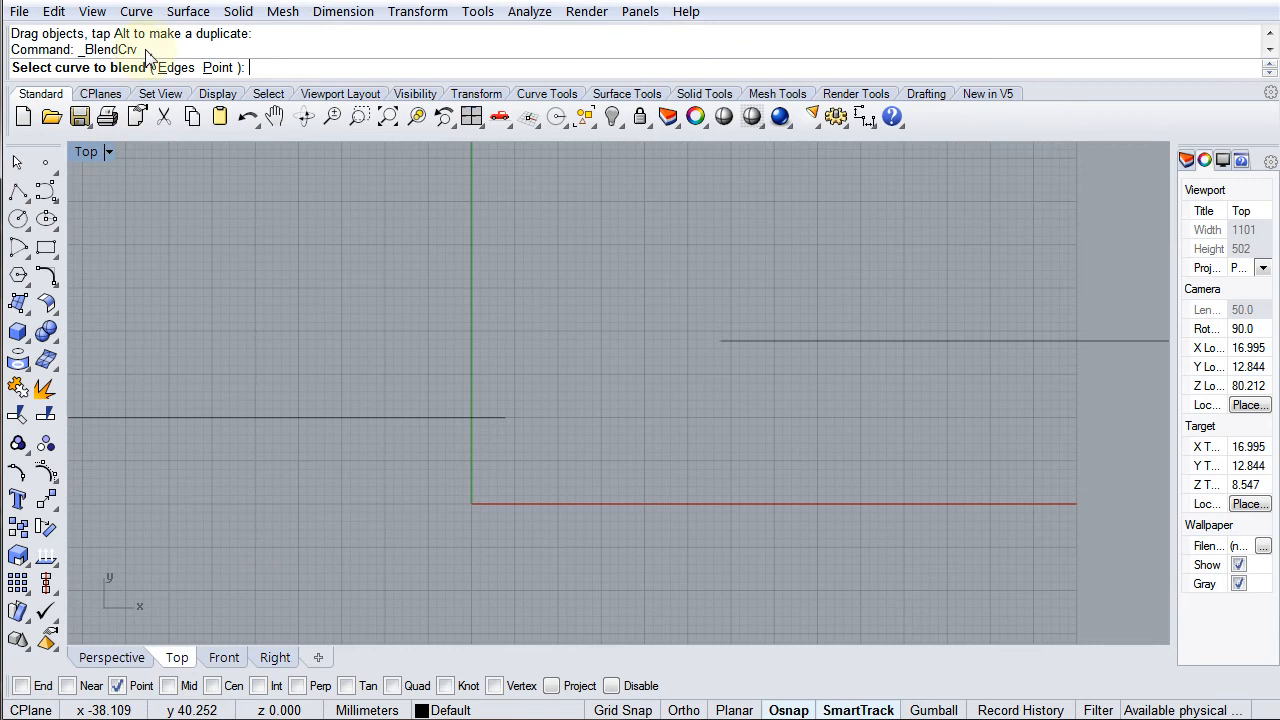
left_click(502, 418)
left_click(733, 343)
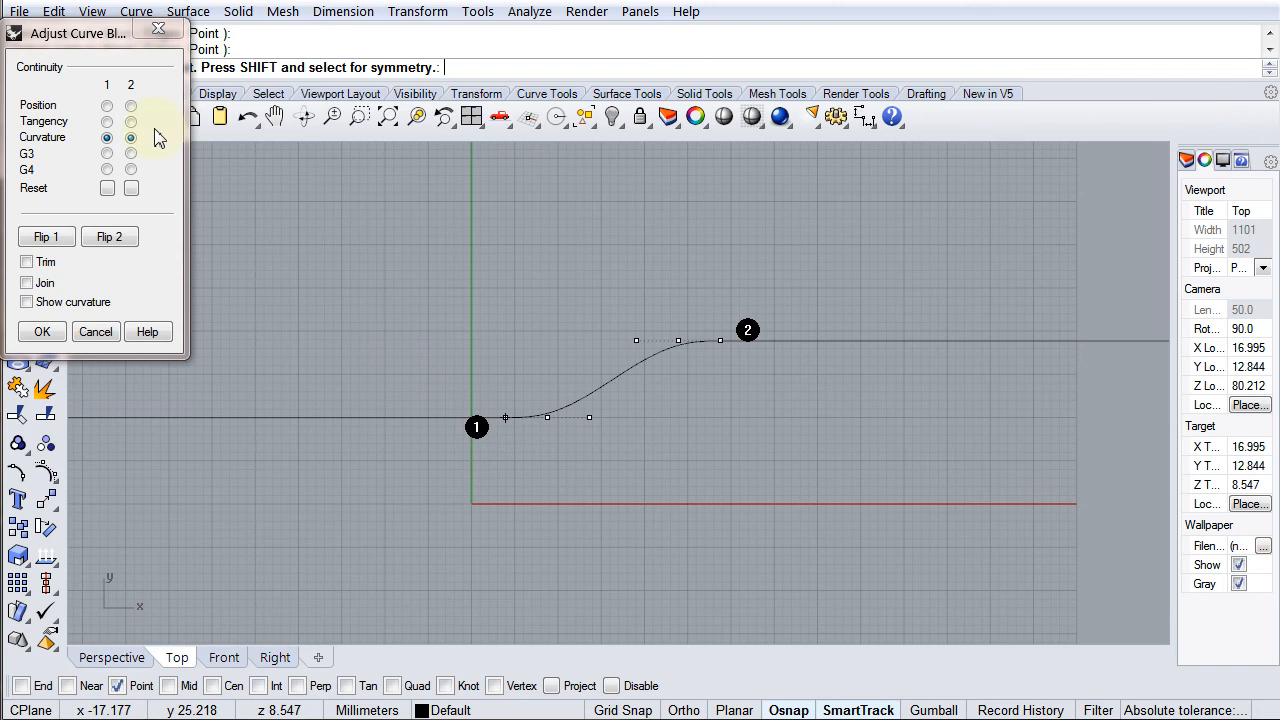
left_click_drag(110, 36, 272, 221)
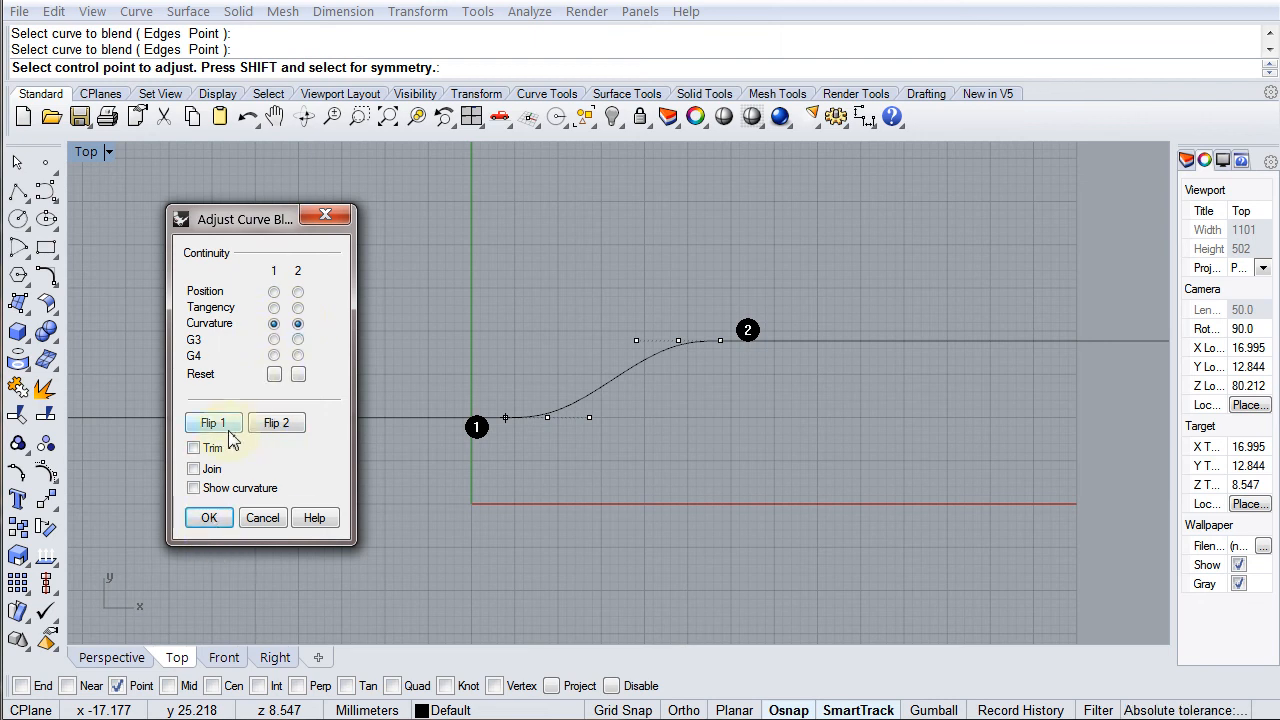
Try reshaping the blend by sliding its outer control points at ends 1 and 2 farther along their lines.
left_click(589, 418)
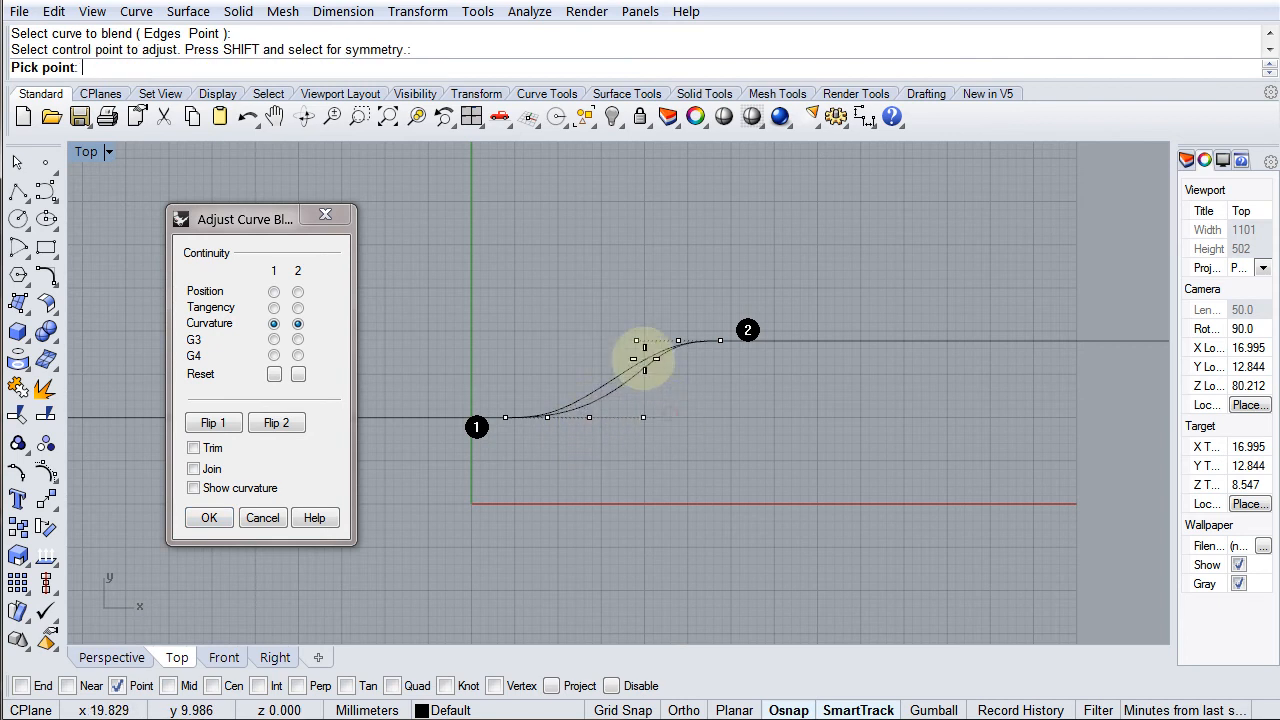
left_click(620, 418)
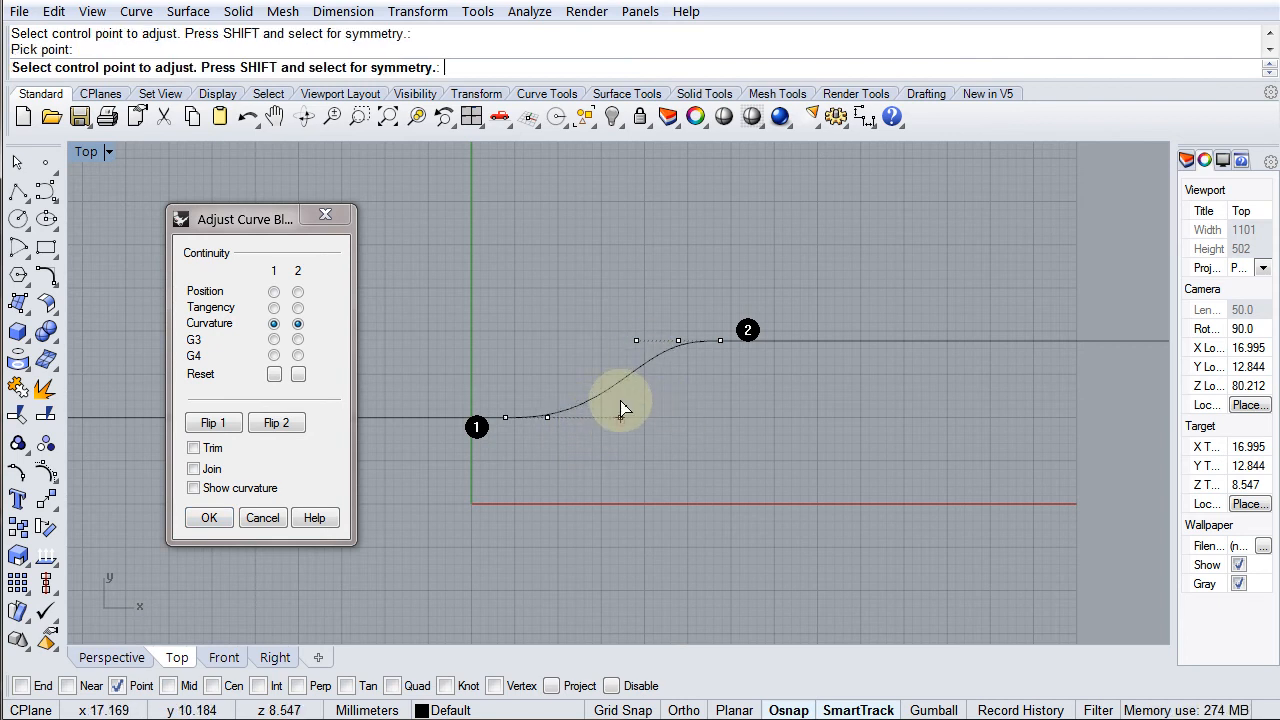
left_click(635, 344)
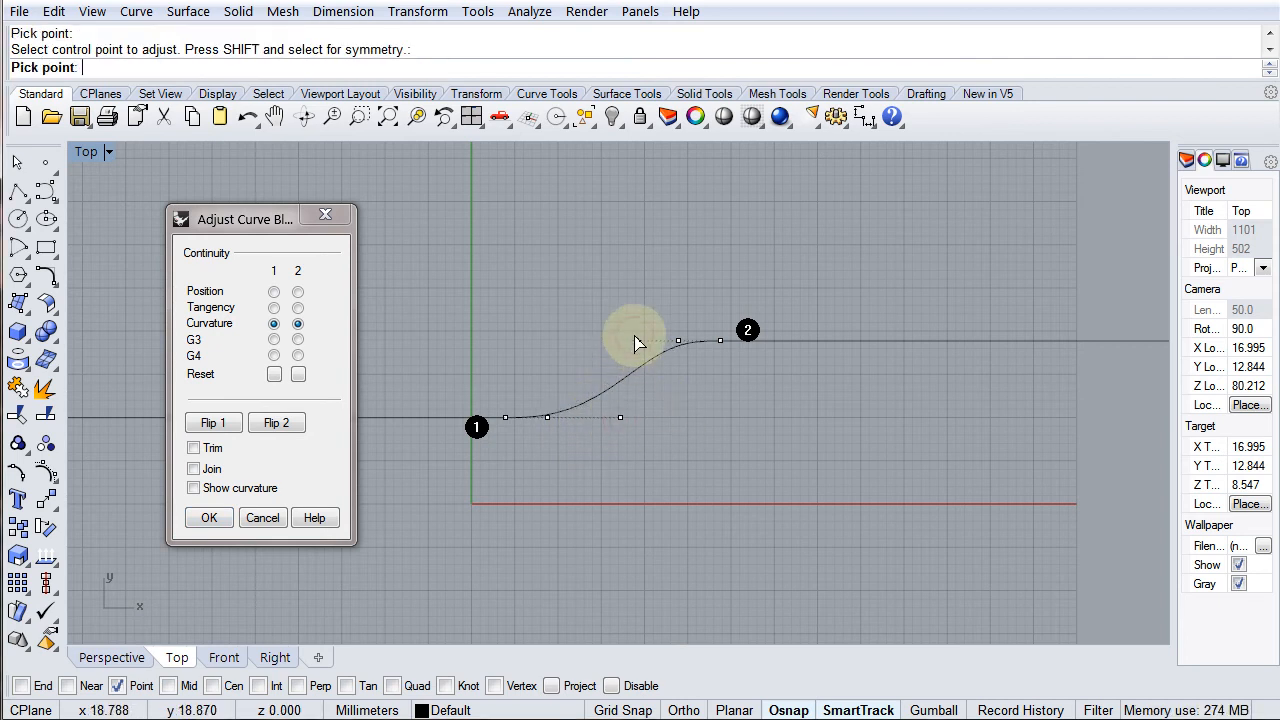
left_click(576, 327)
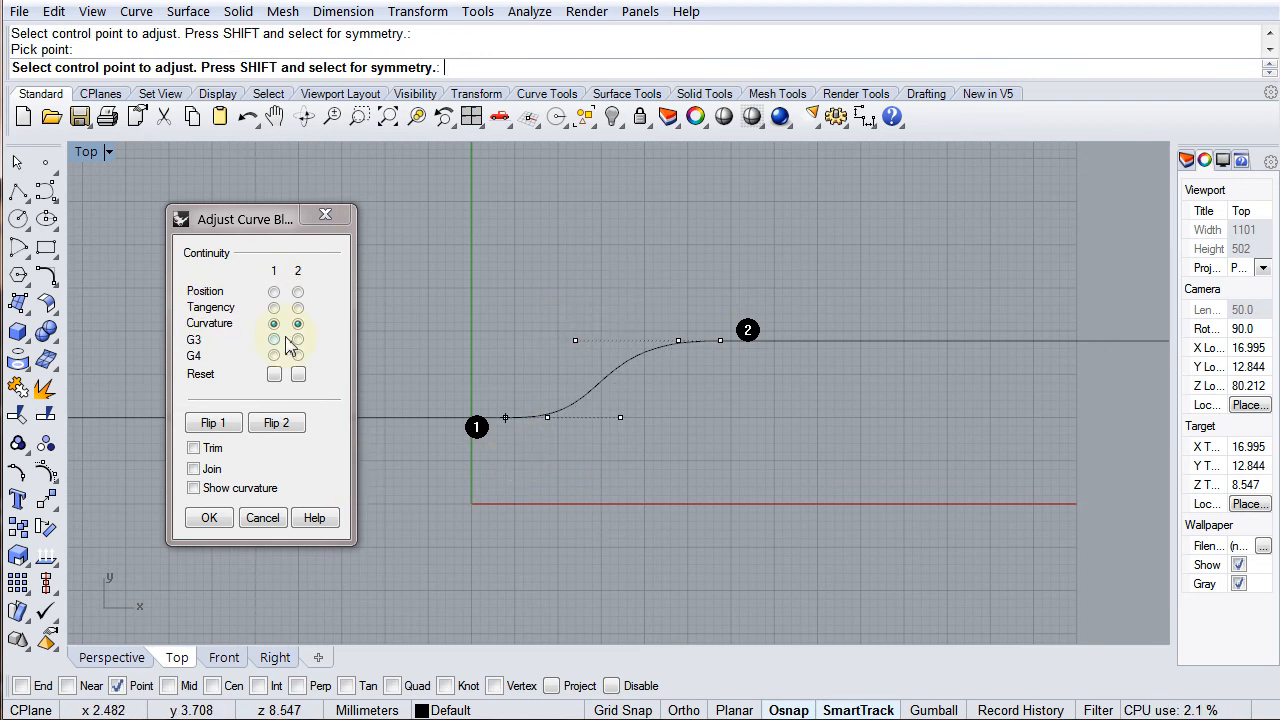
Try Tangency, G3 and G4 continuity at end 1 of the blend, and accept the blend with Curvature at both ends.
left_click(275, 309)
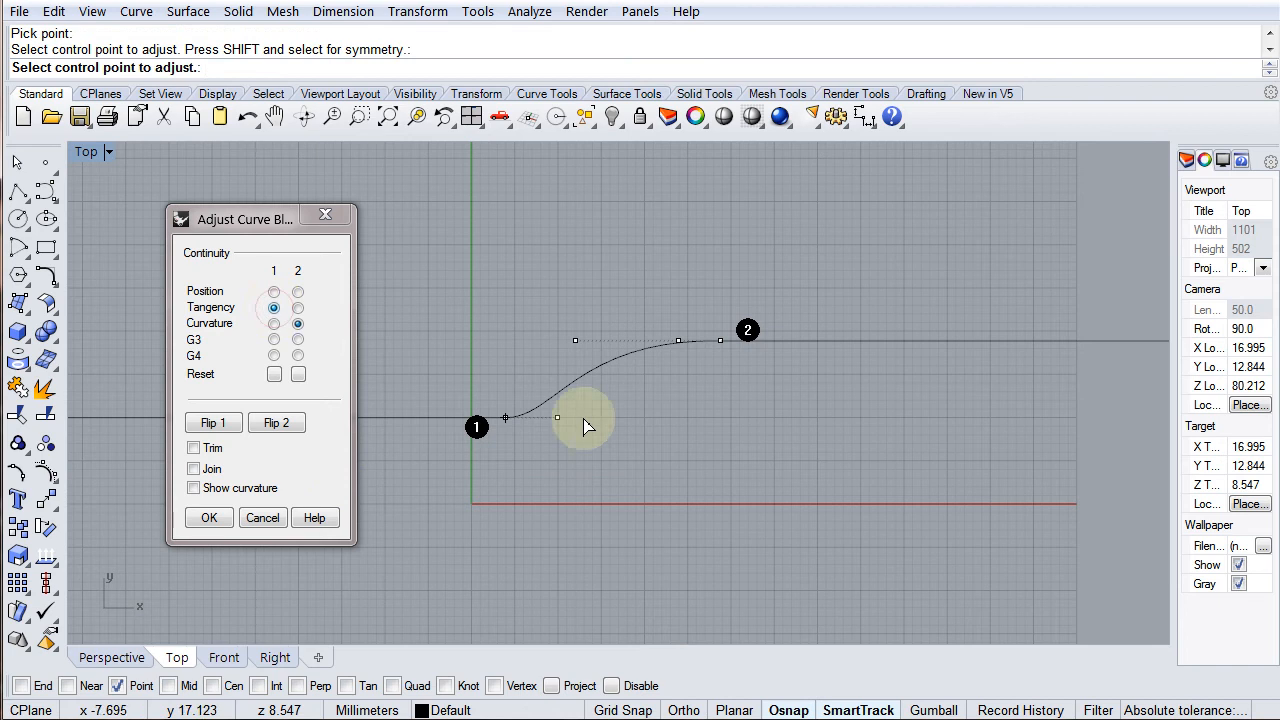
left_click(274, 324)
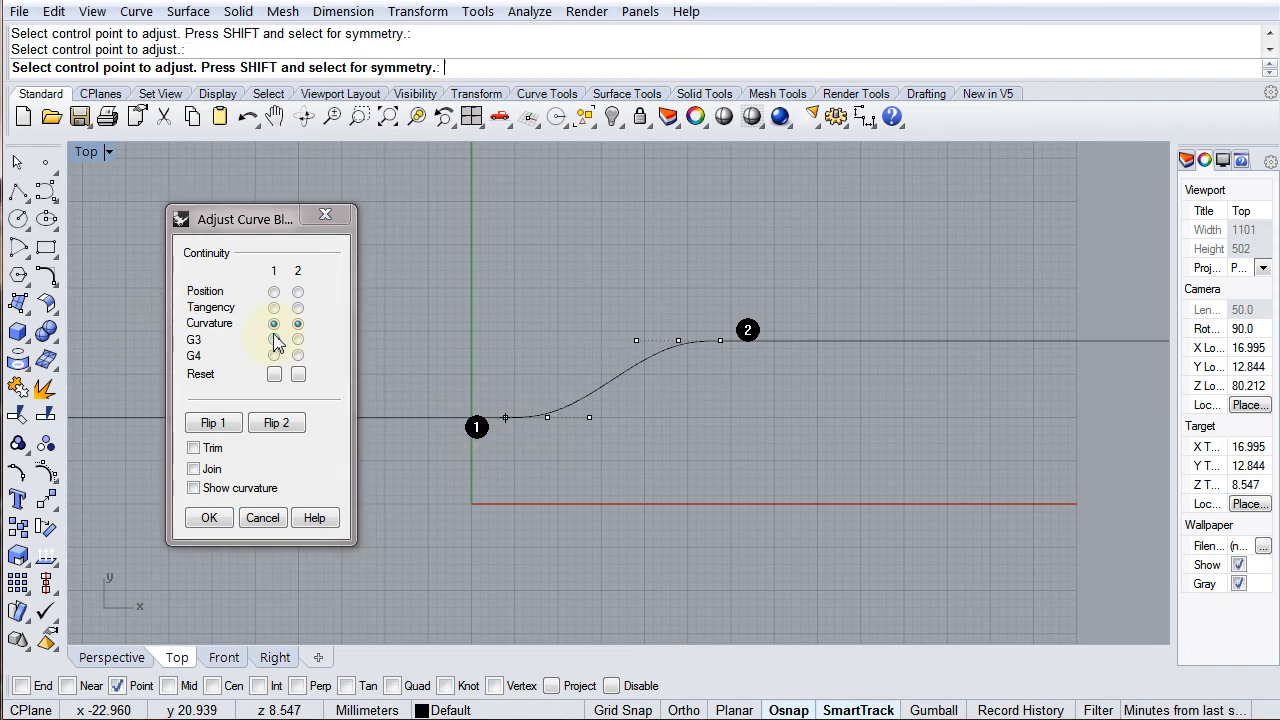
left_click(274, 340)
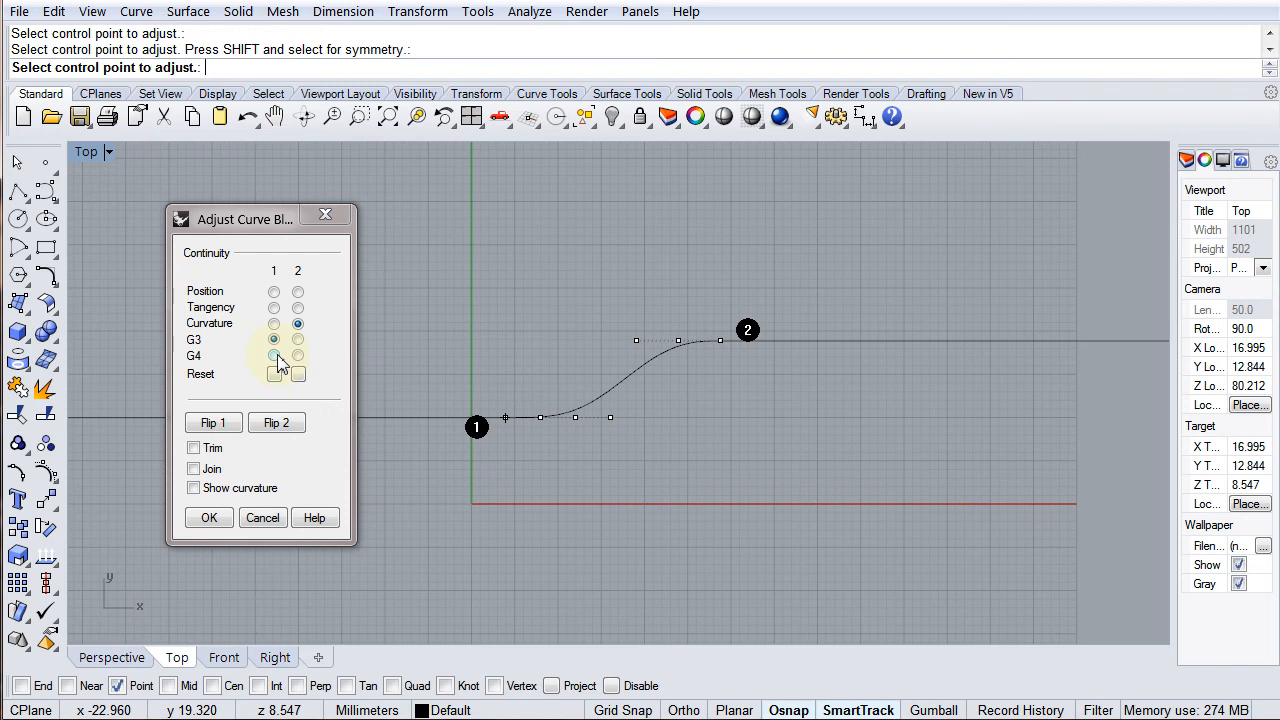
left_click(275, 356)
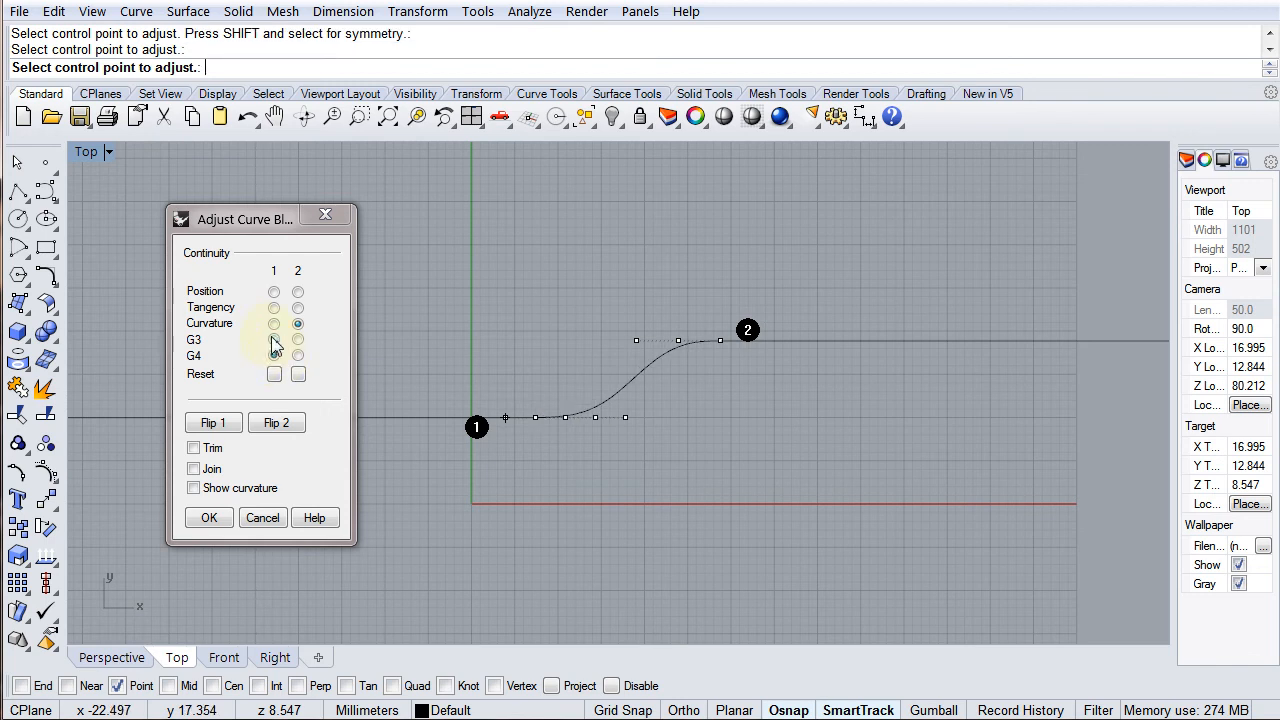
left_click(274, 340)
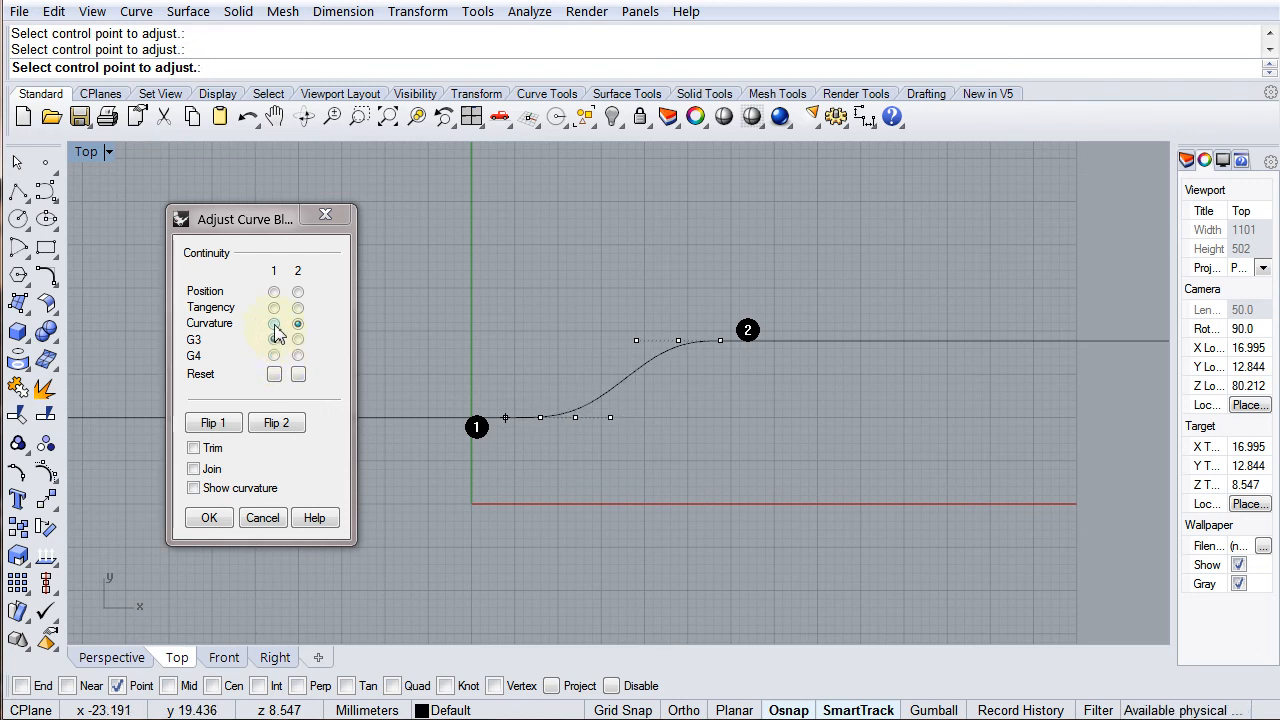
left_click(275, 325)
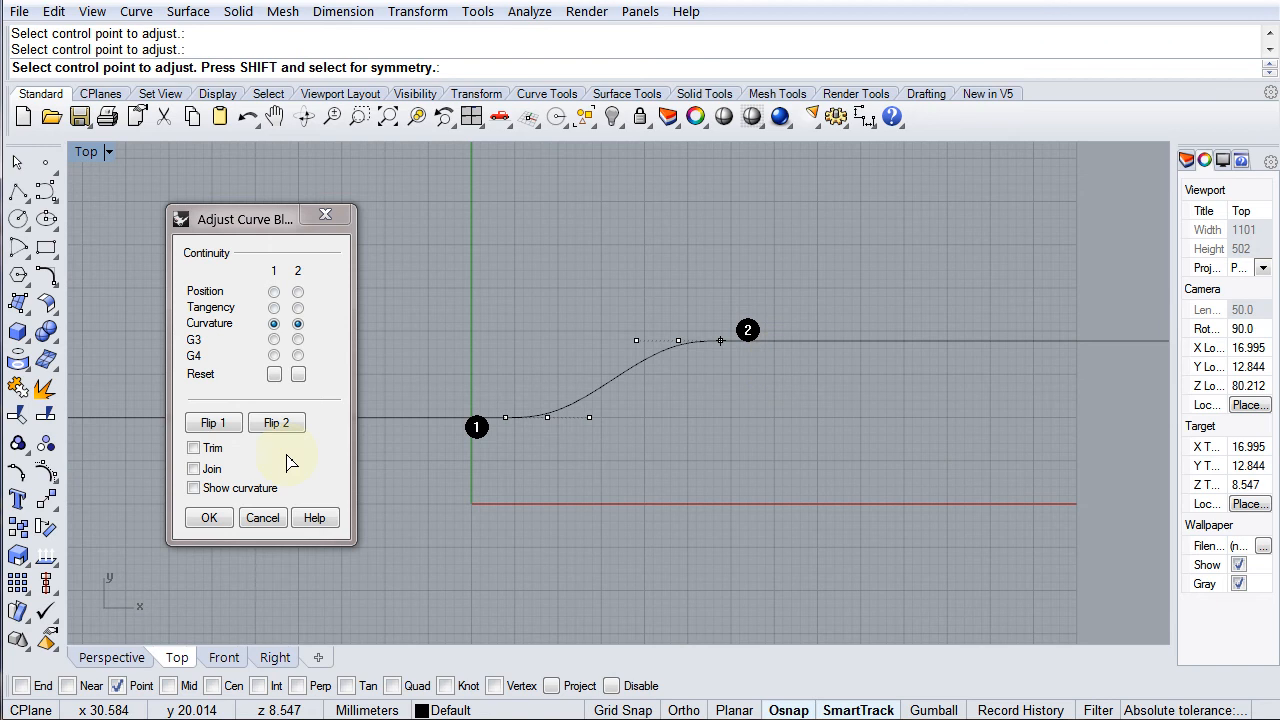
left_click(209, 518)
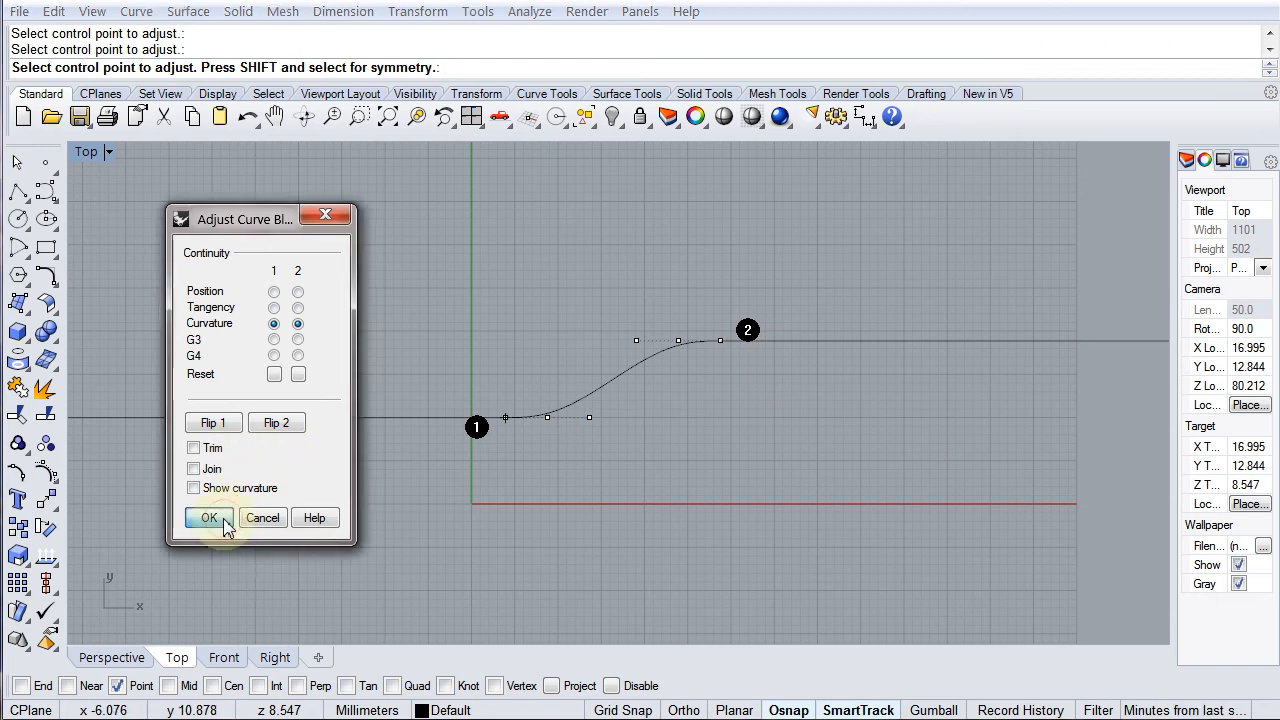
Check the three separate curves and join the two lines and the blend curve into one open curve.
scroll(655, 452, "down", 3)
left_click(728, 390)
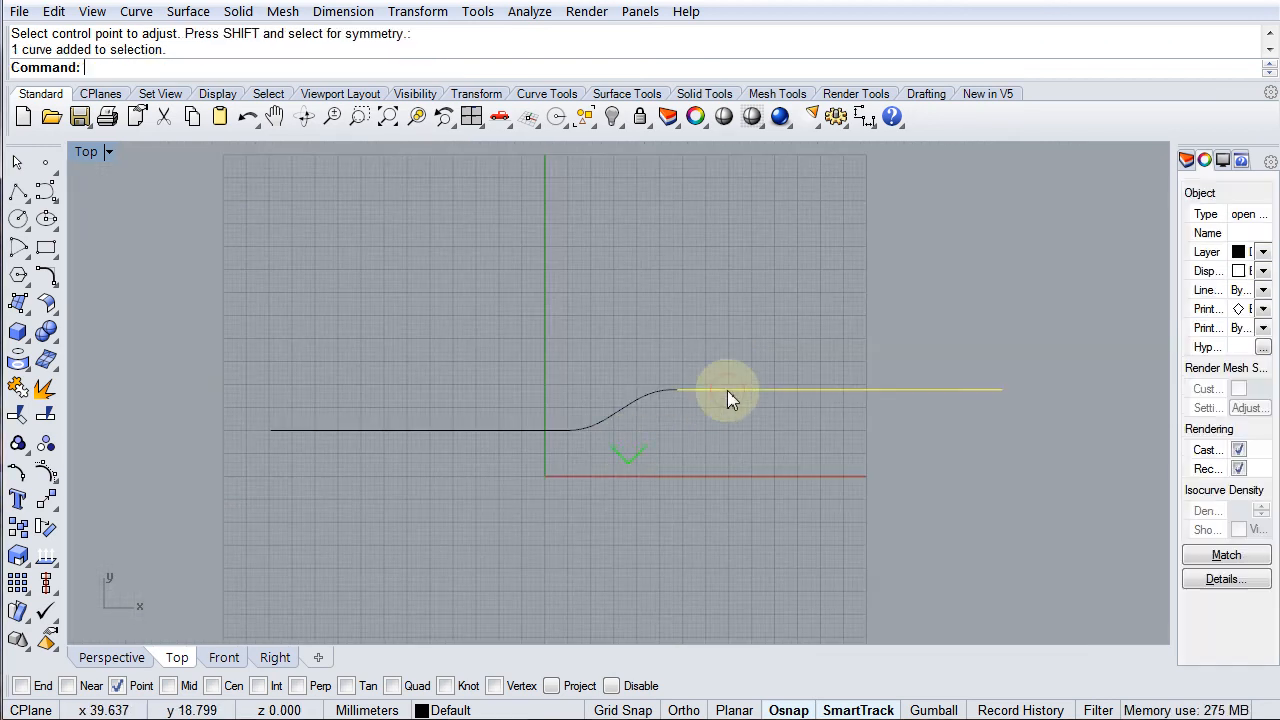
left_click(630, 406)
left_click(531, 431)
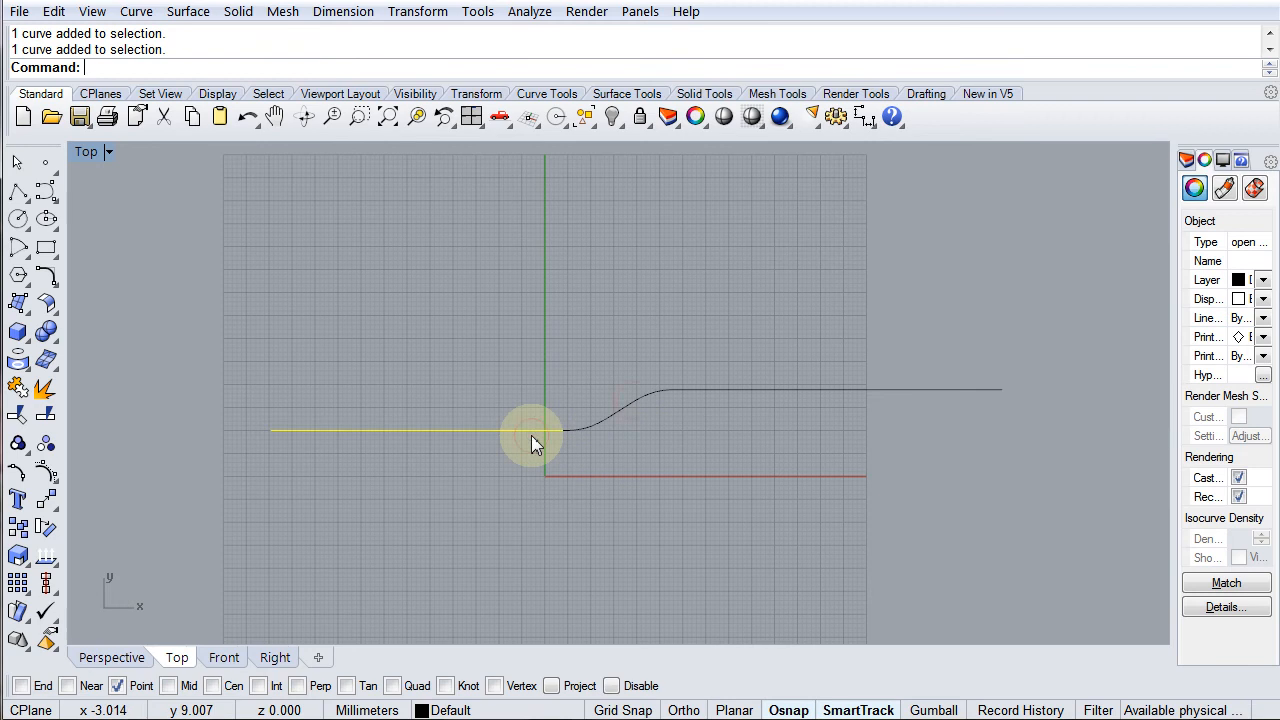
left_click(607, 418, "shift")
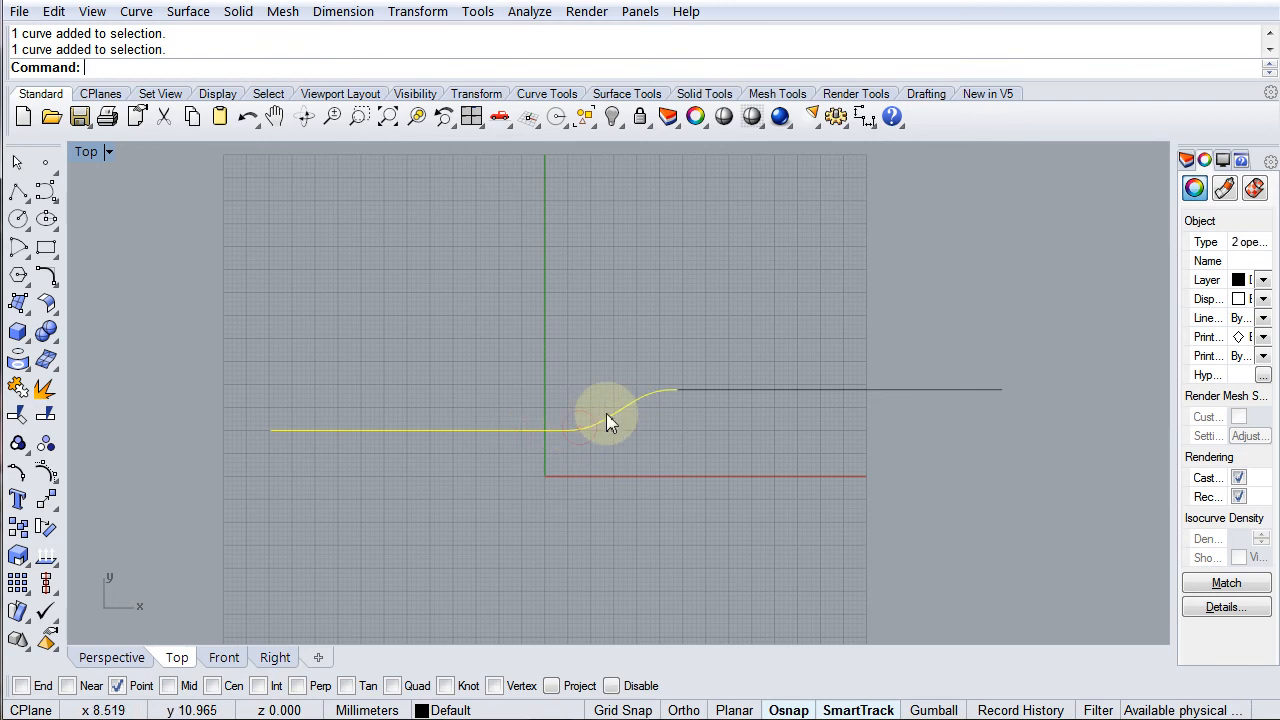
left_click(698, 390, "shift")
left_click(18, 388)
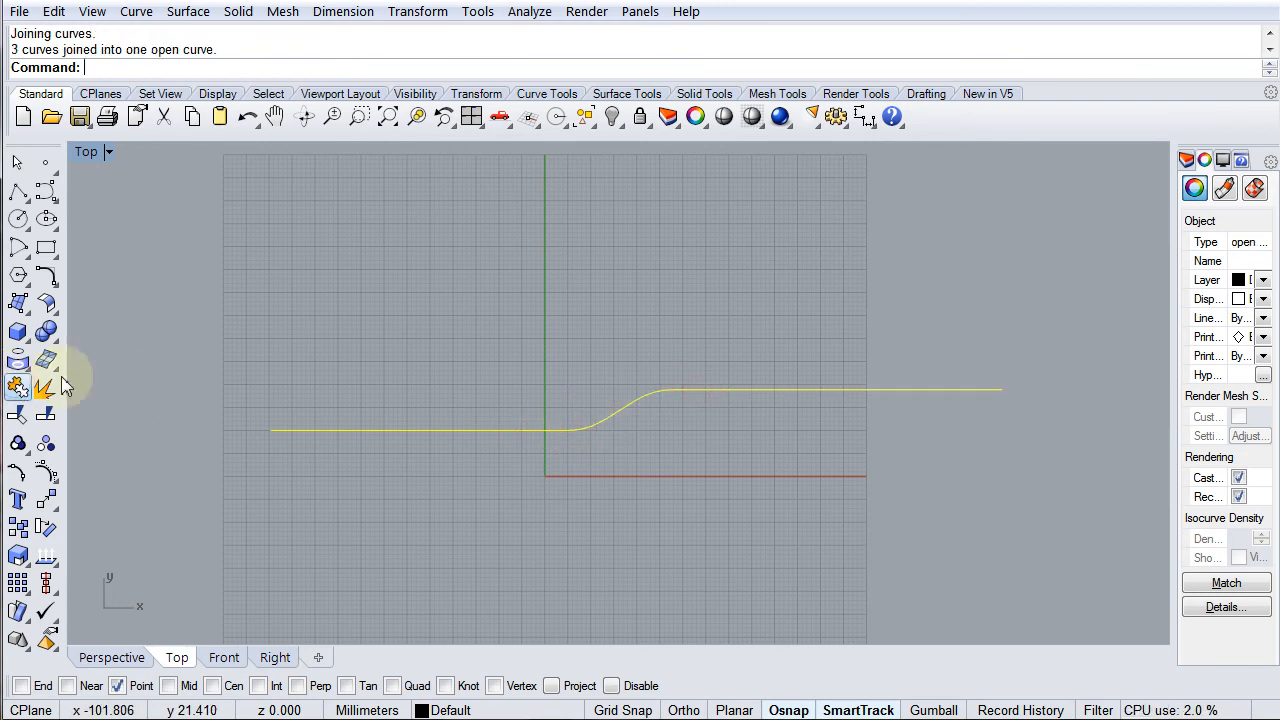
Delete the joined curve.
left_click(698, 398)
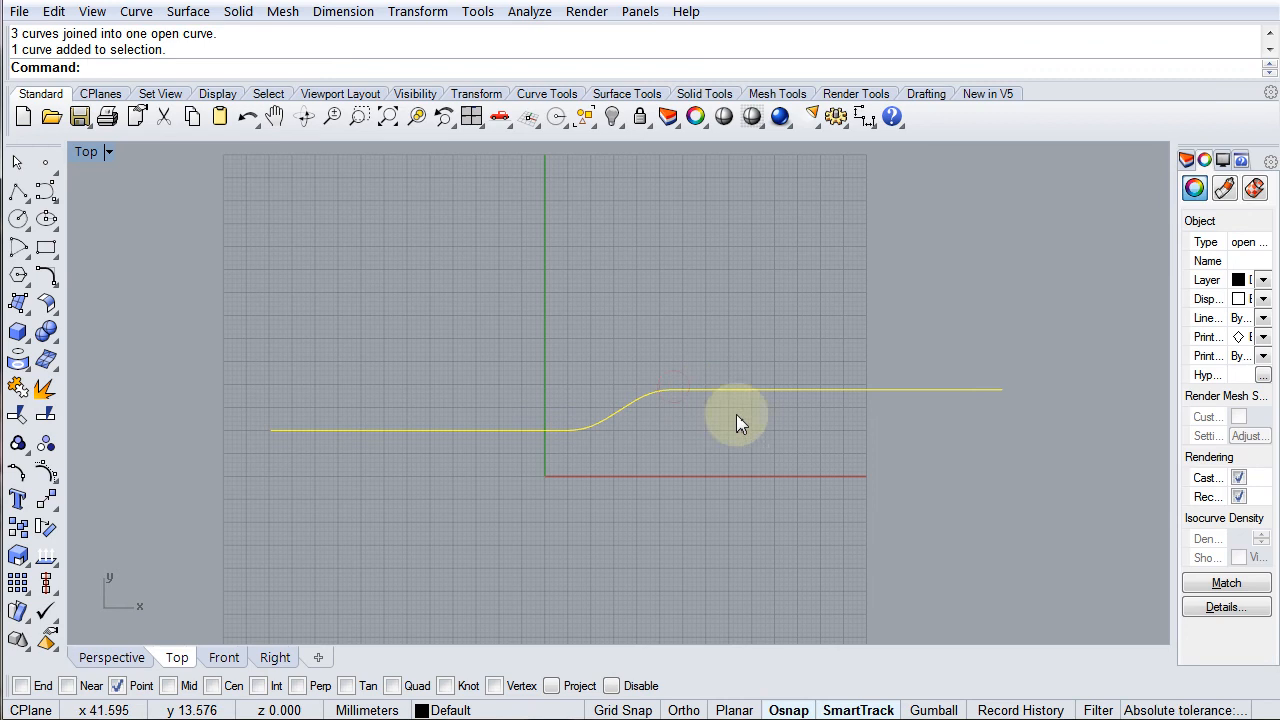
key("Delete")
Draw a square-shaped rectangle around the origin in the Top view, using center point 0.
scroll(716, 490, "down", 3)
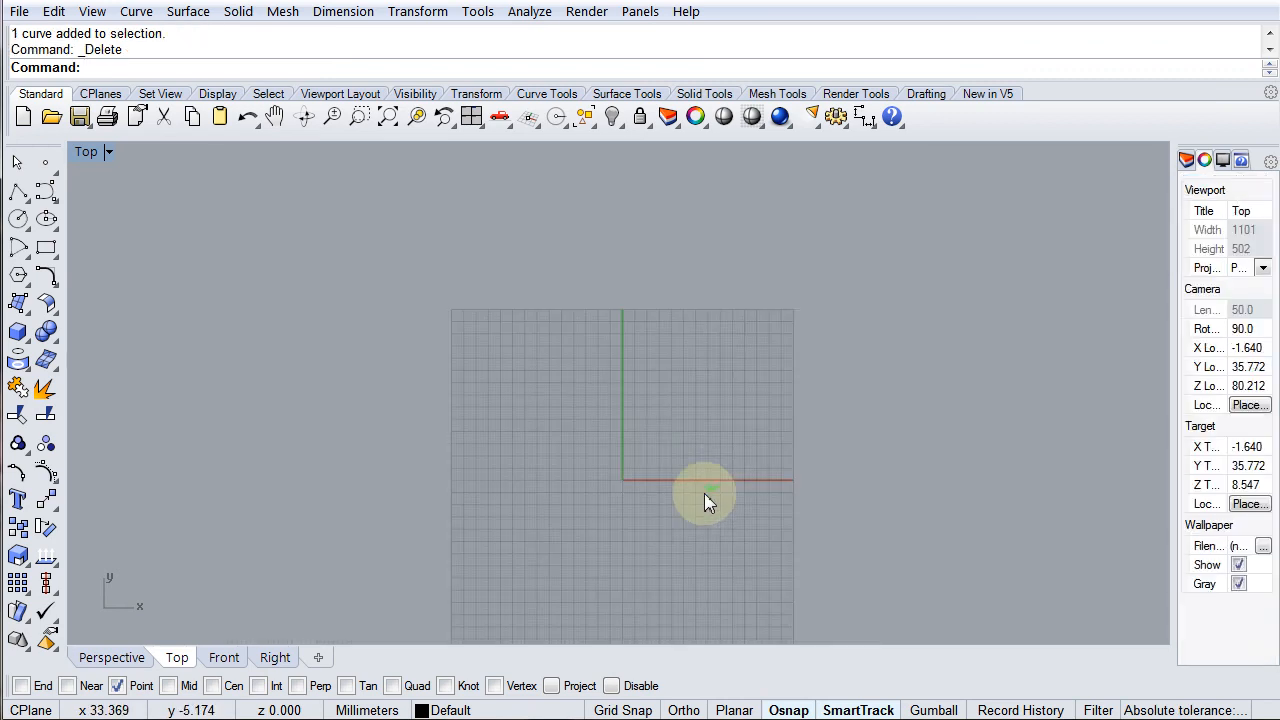
right_click_drag(709, 480, 727, 400)
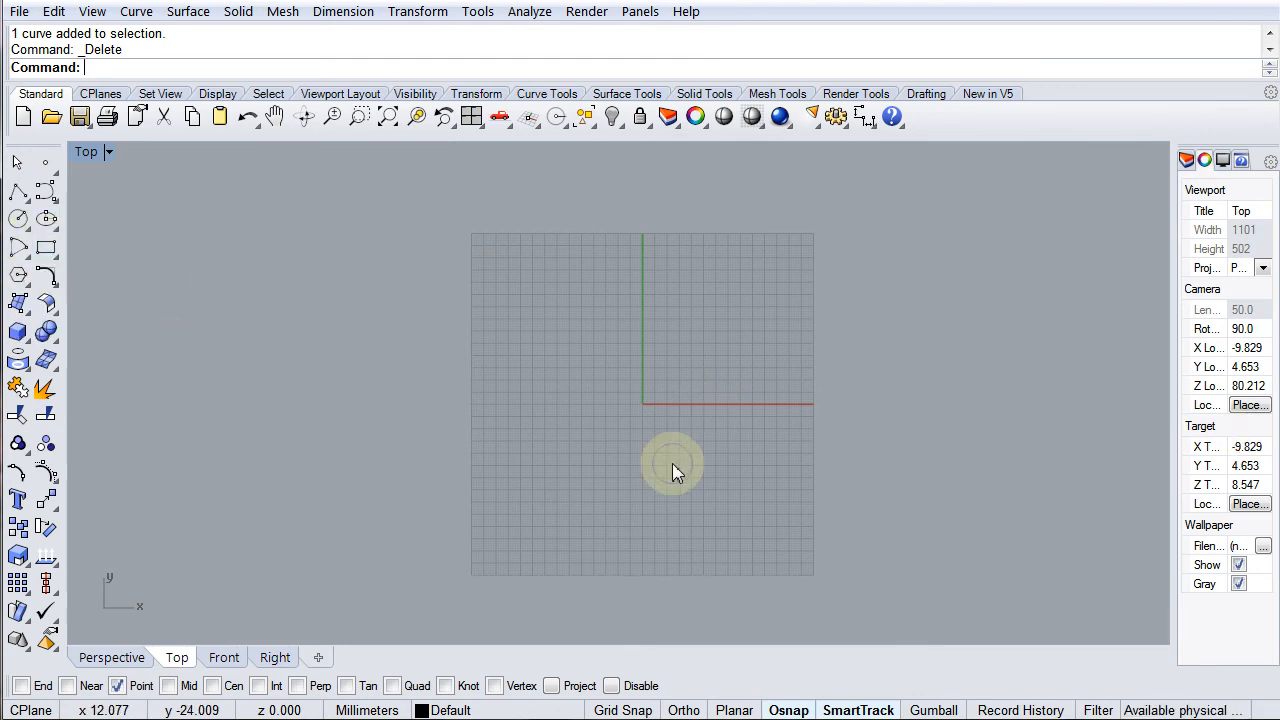
right_click_drag(676, 465, 630, 458)
scroll(614, 432, "up", 4)
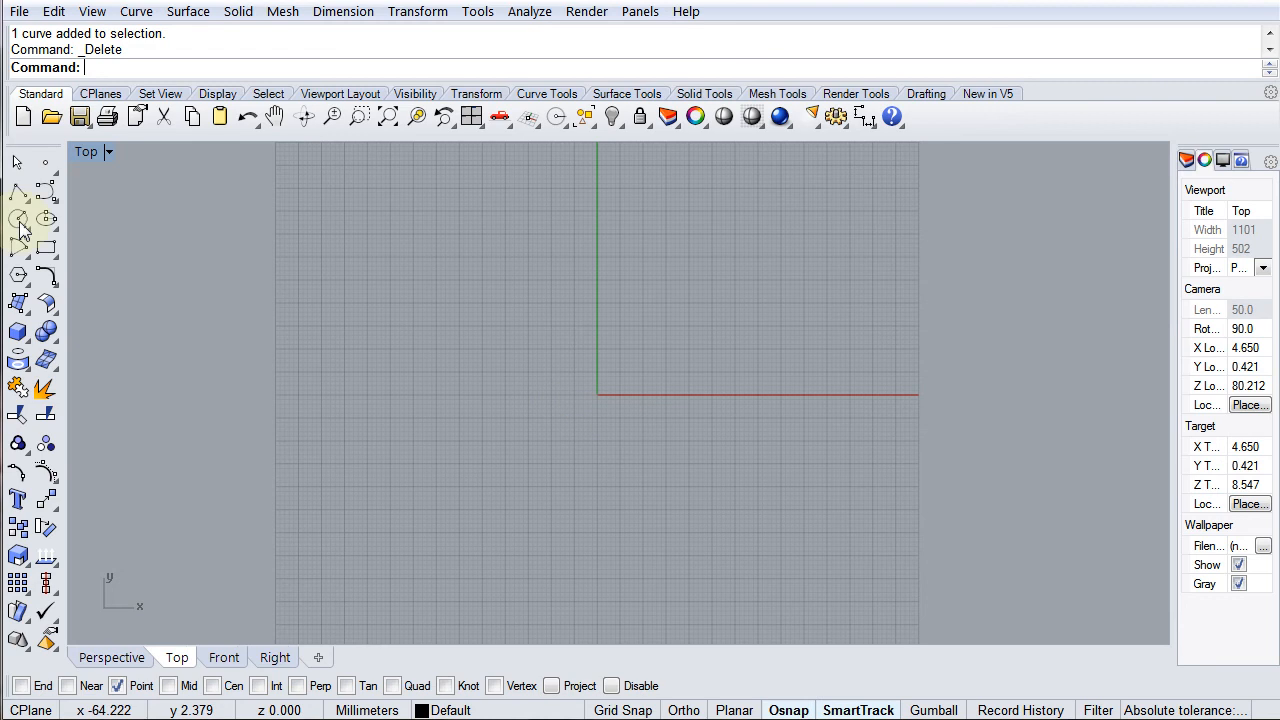
left_click(49, 258)
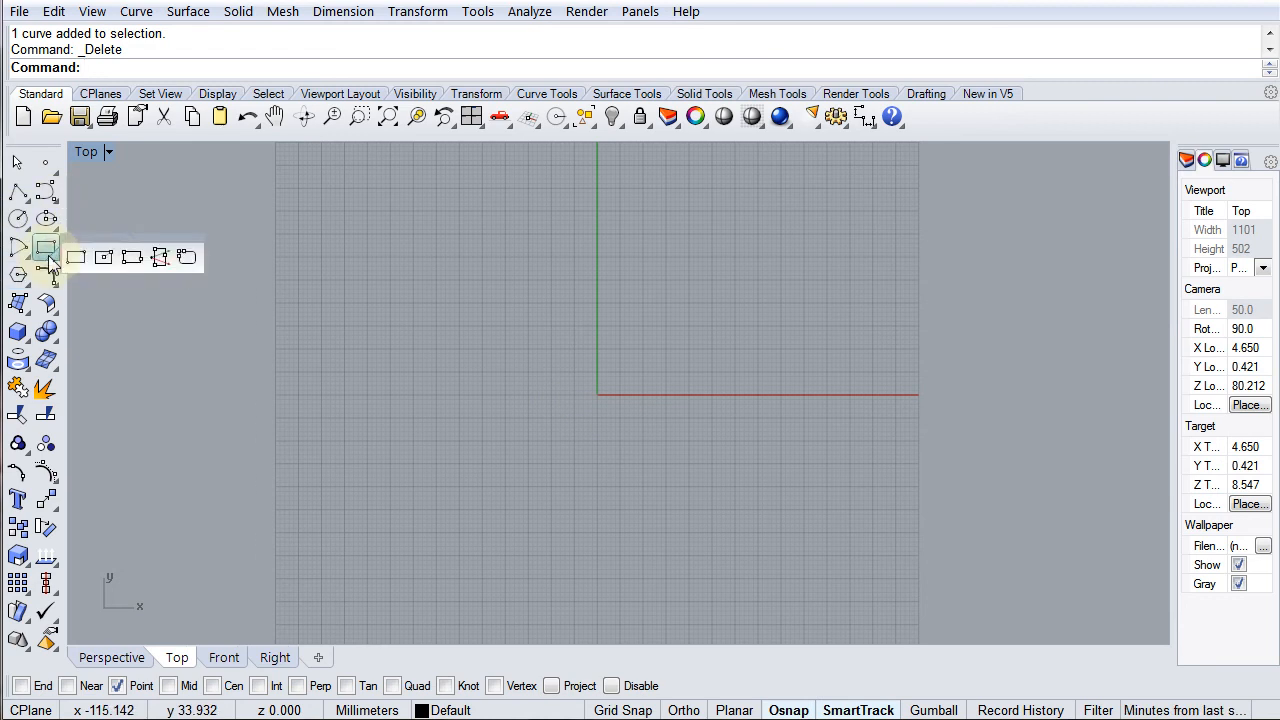
left_click(104, 258)
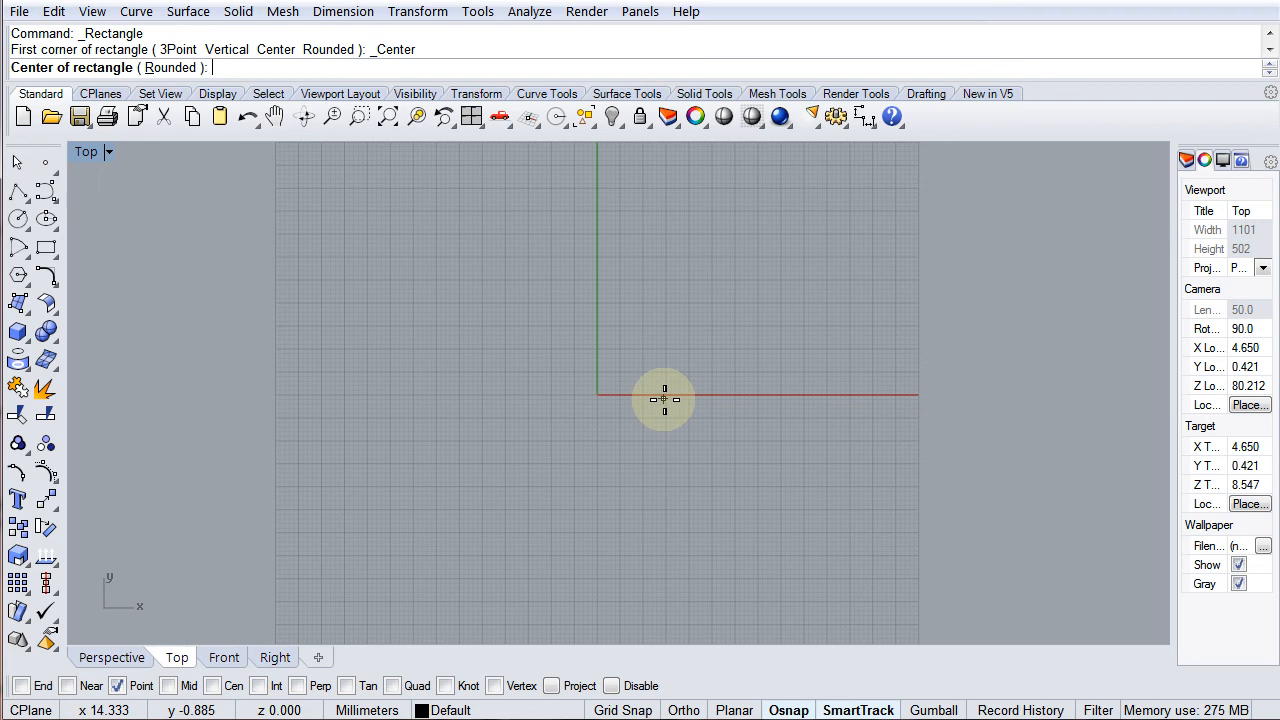
key("Return")
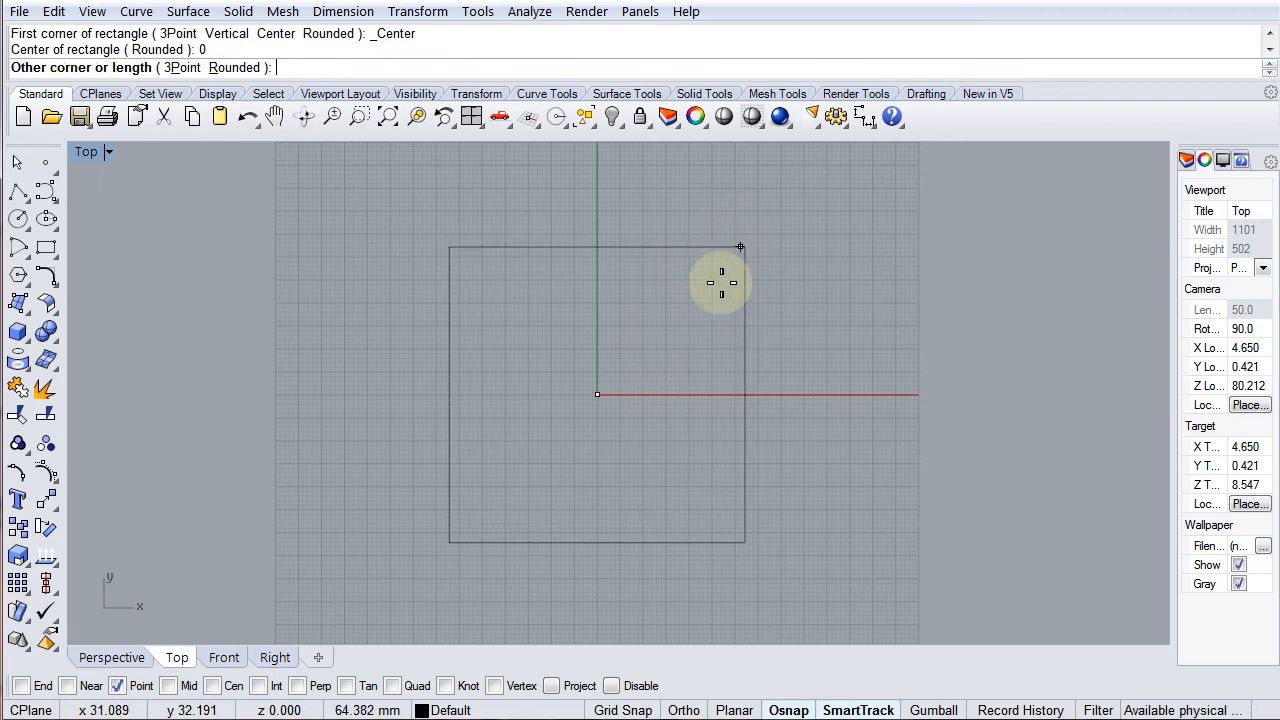
left_click(767, 220)
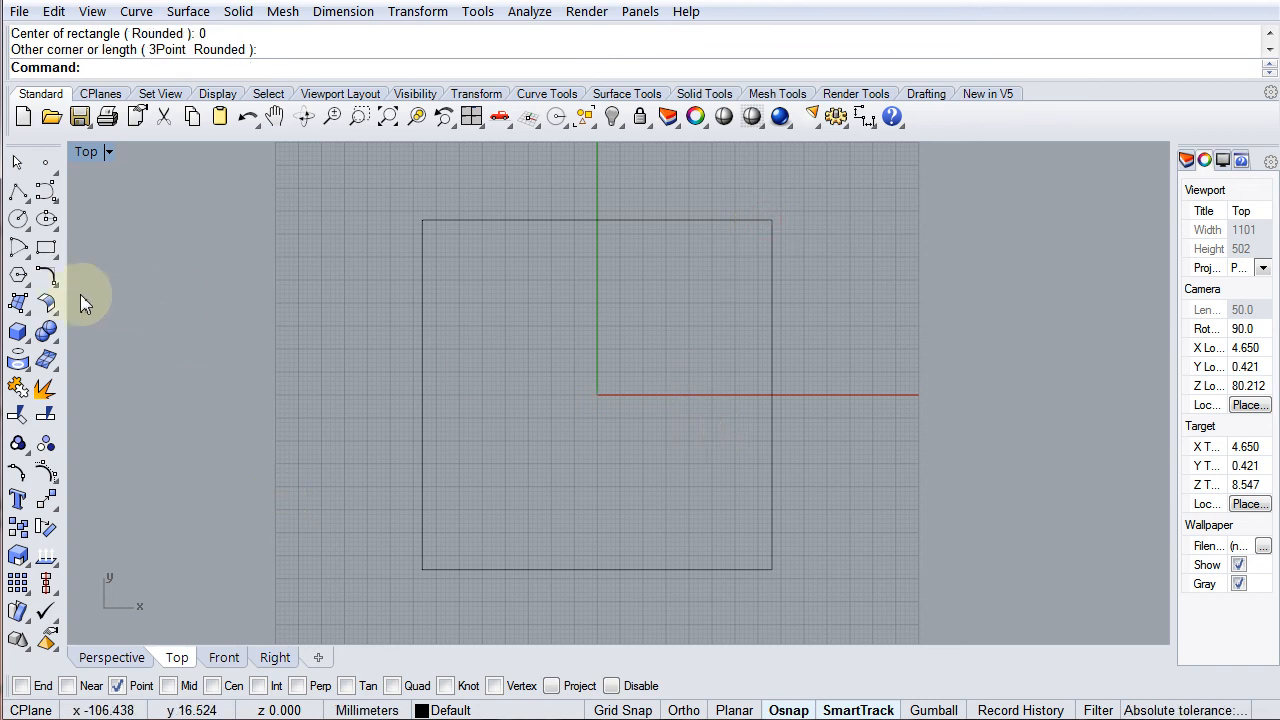
Draw a circle centered at the origin, about 41 mm in diameter, inside the rectangle.
left_click(20, 220)
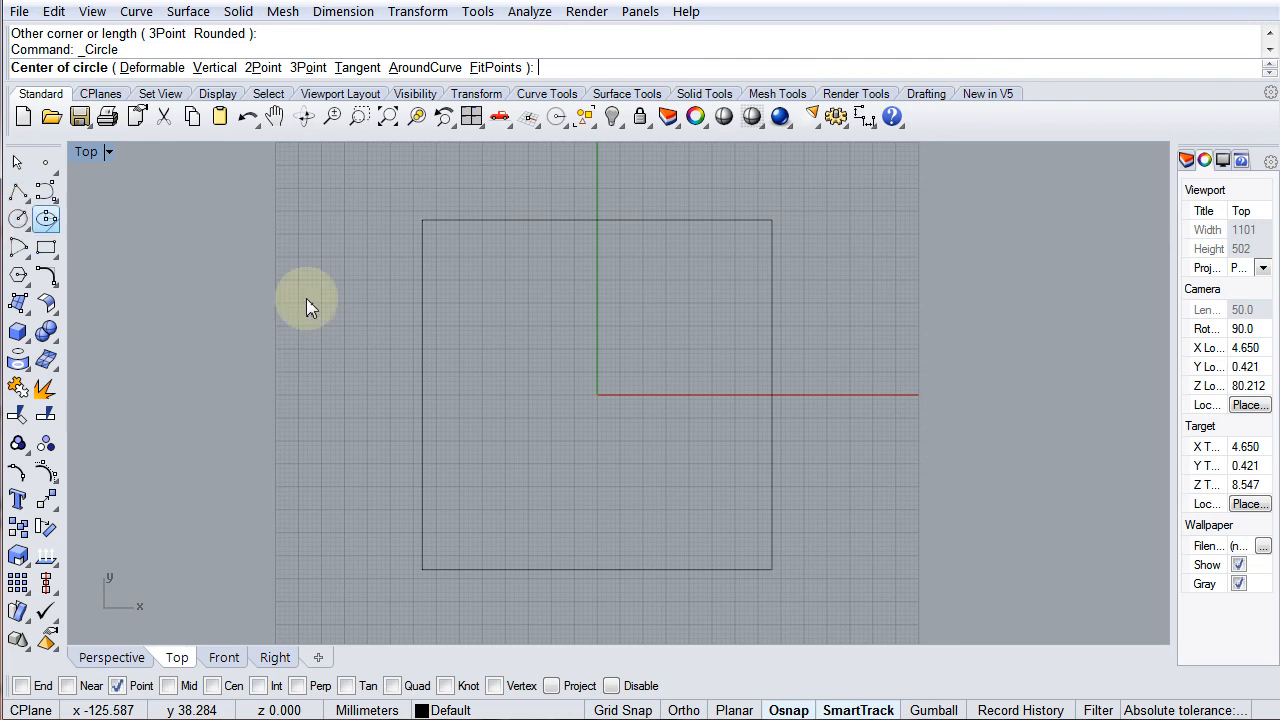
type("0")
key("Return")
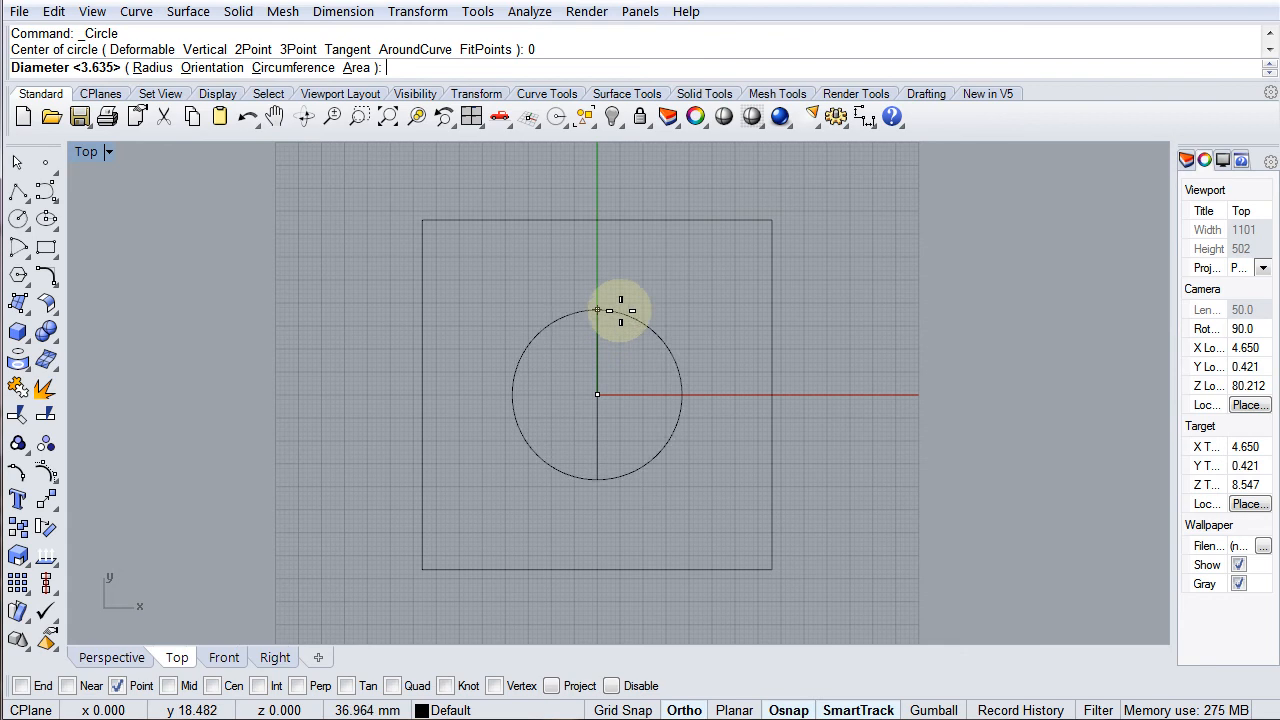
left_click(622, 300)
Draw a second, smaller concentric circle centered at the origin inside the first circle.
right_click(622, 318)
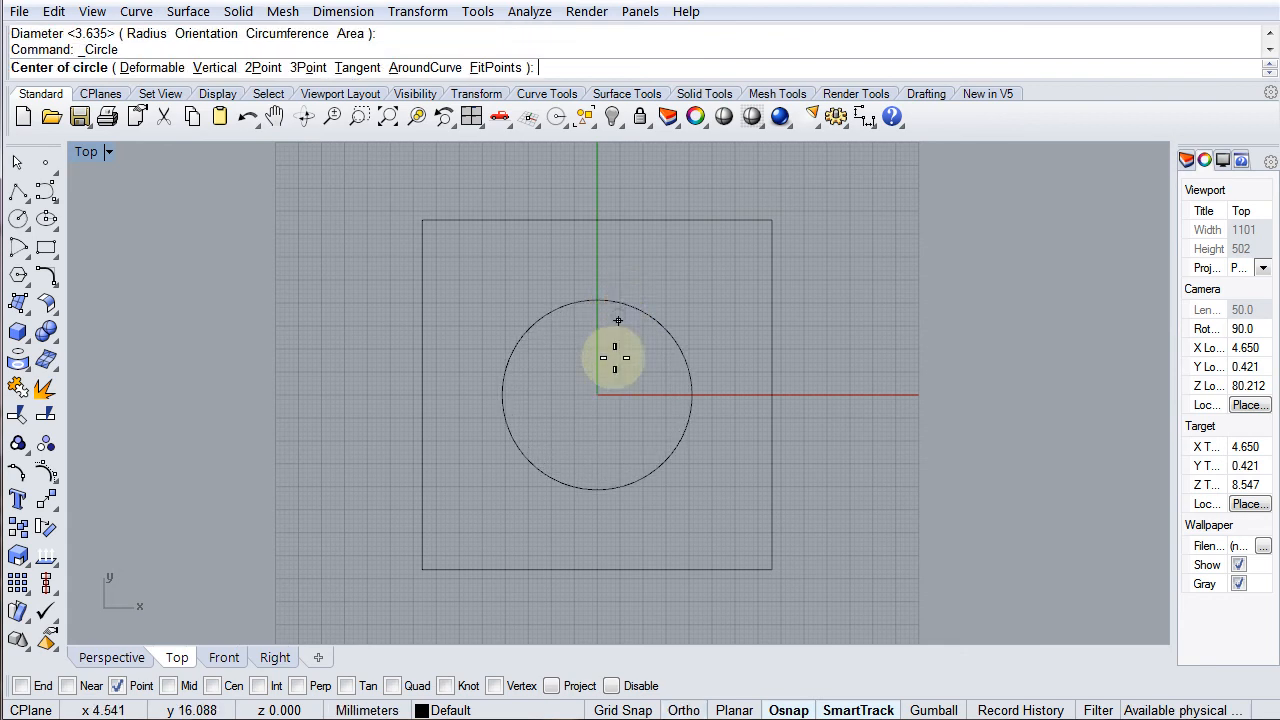
key("Return")
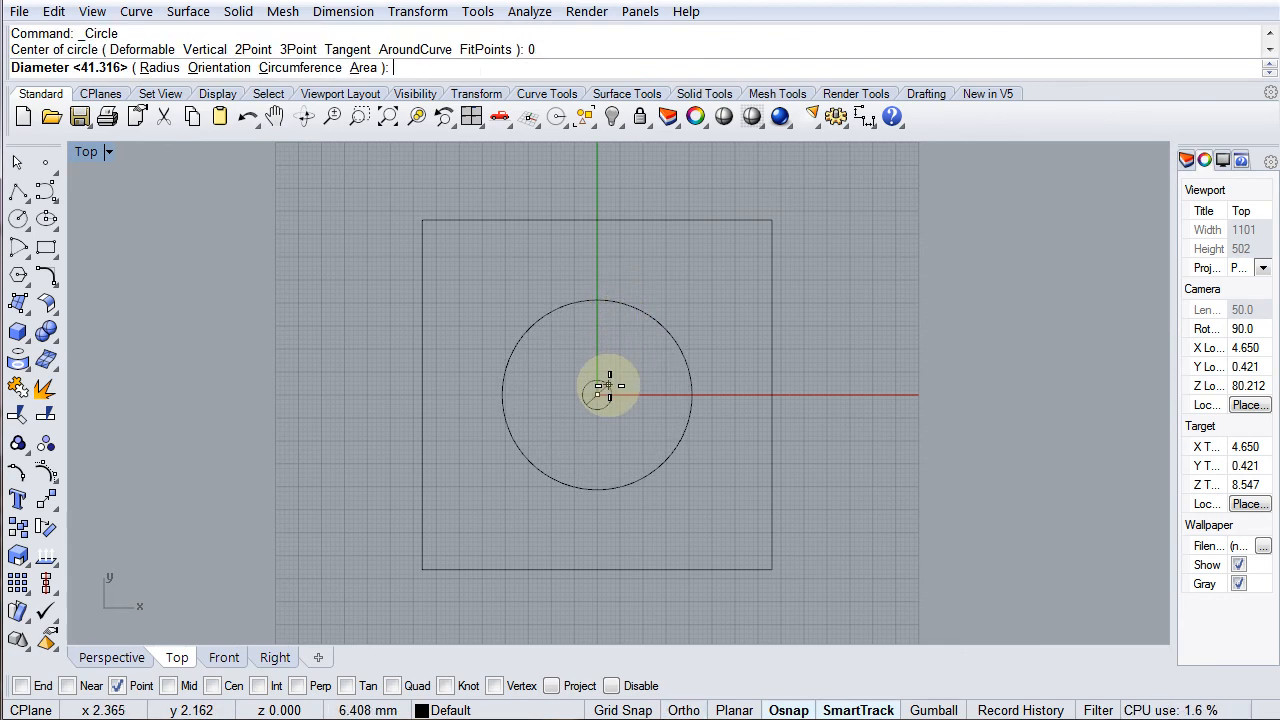
key("shift")
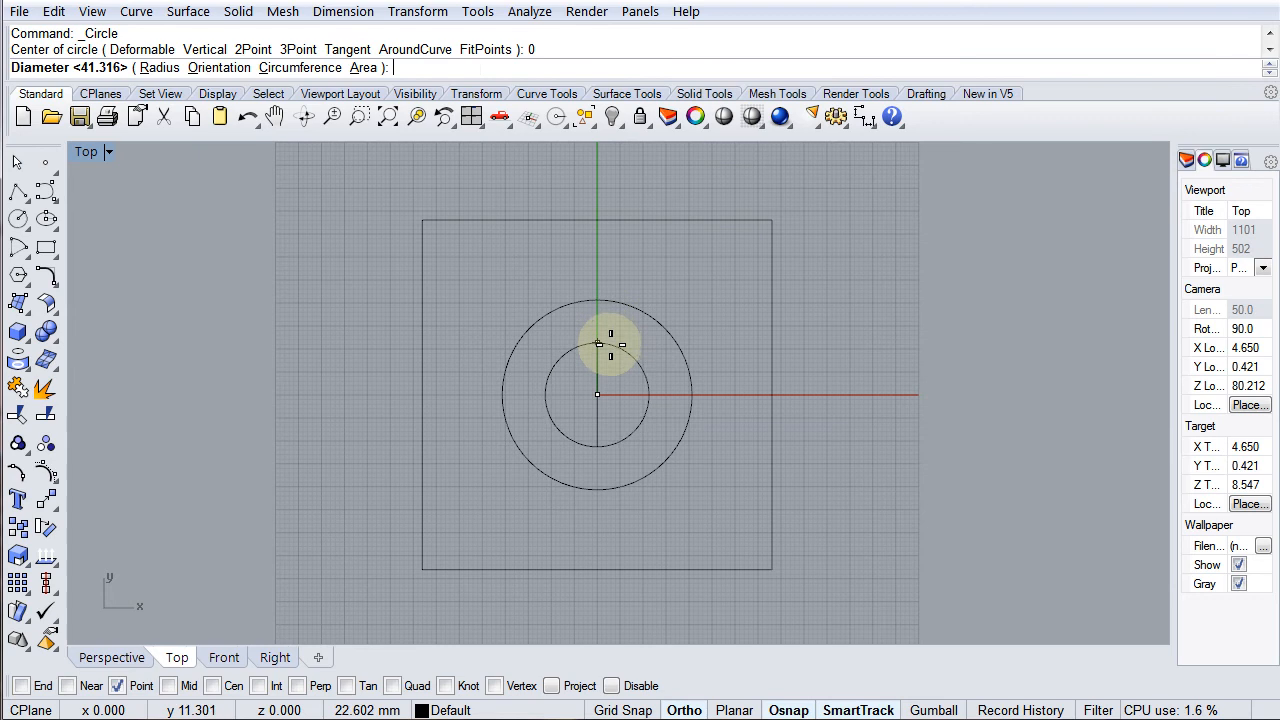
left_click(599, 355, "shift")
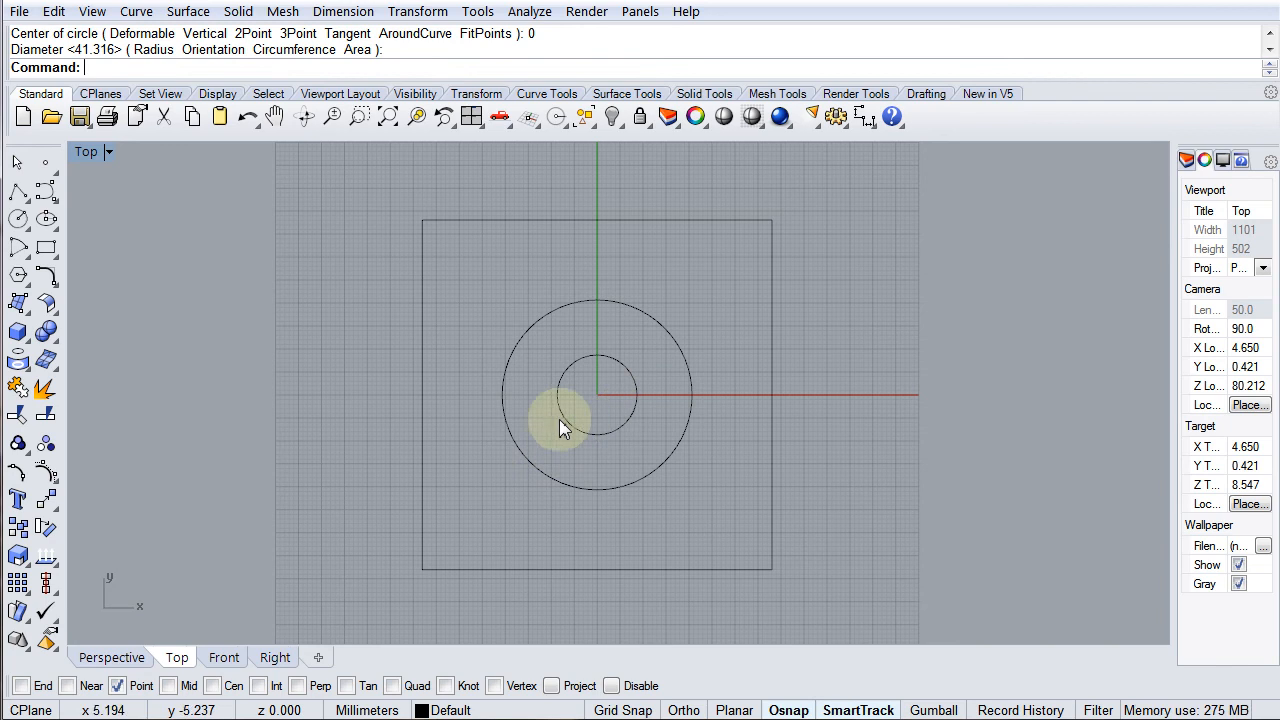
Raise the small circle vertically above the rectangle and large circle in the Perspective view.
double_click(88, 152)
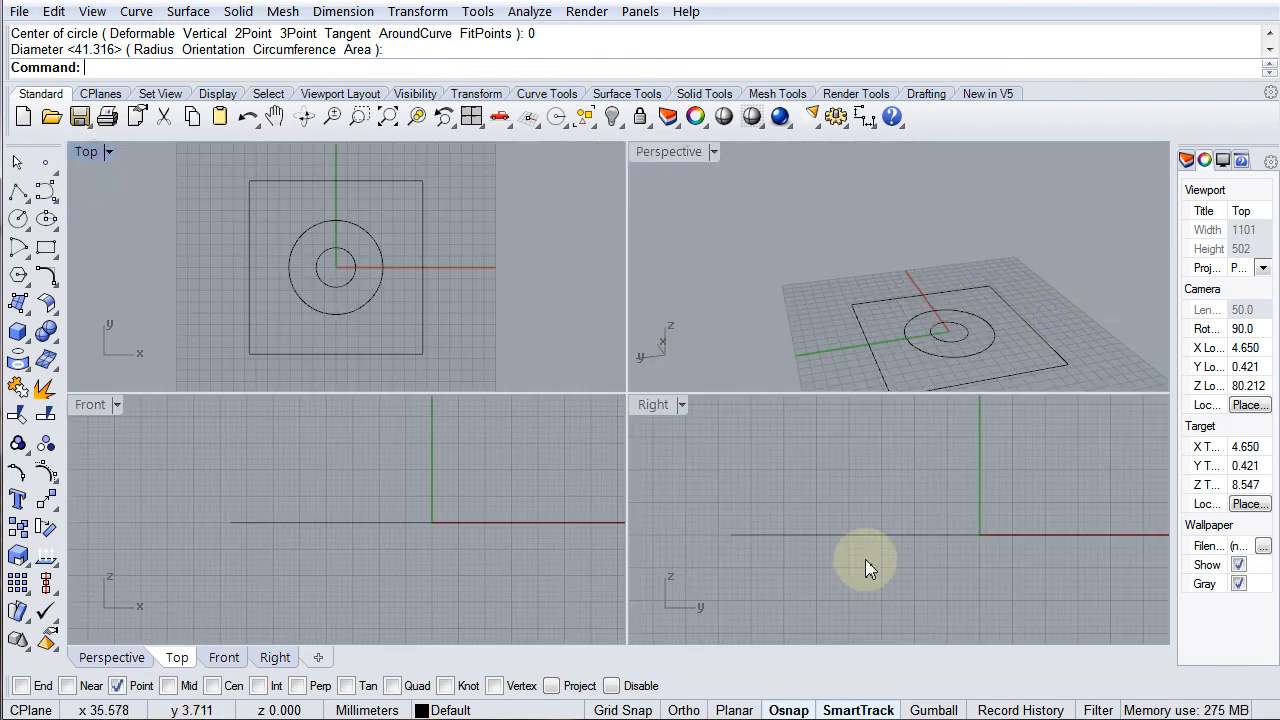
right_click_drag(934, 297, 899, 330)
left_click(899, 333)
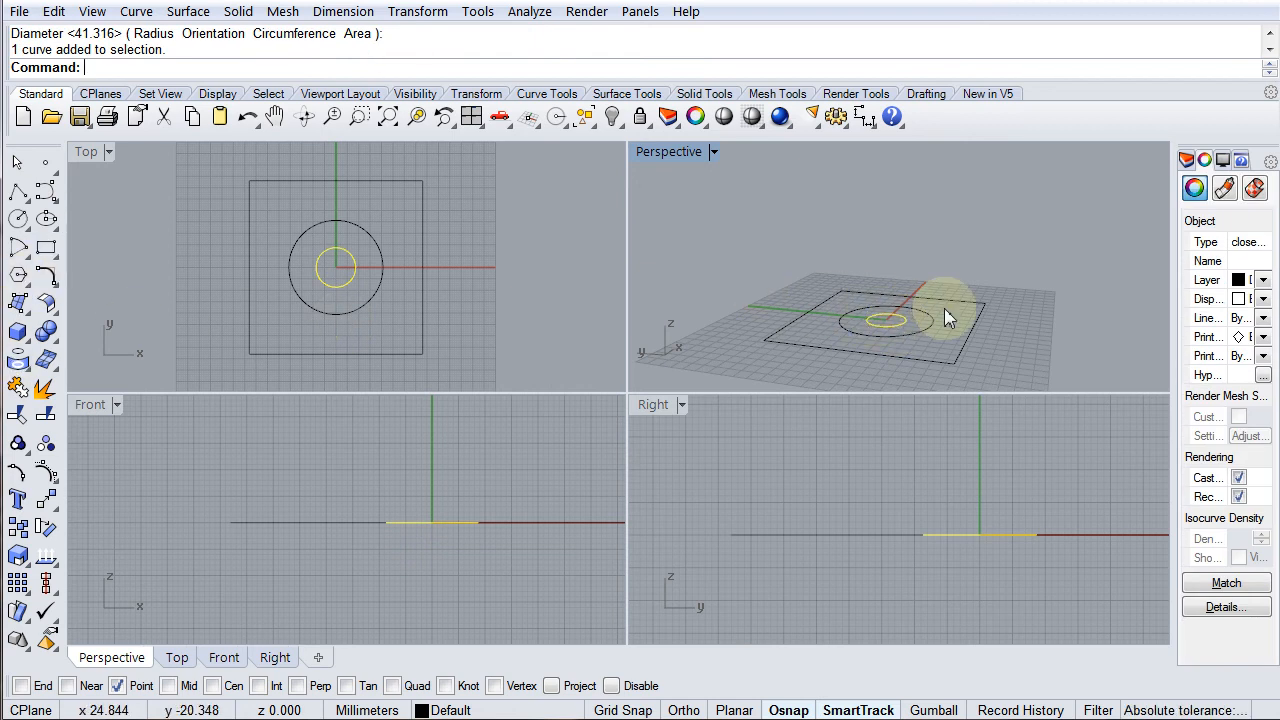
left_click_drag(903, 330, 880, 268)
double_click(667, 155)
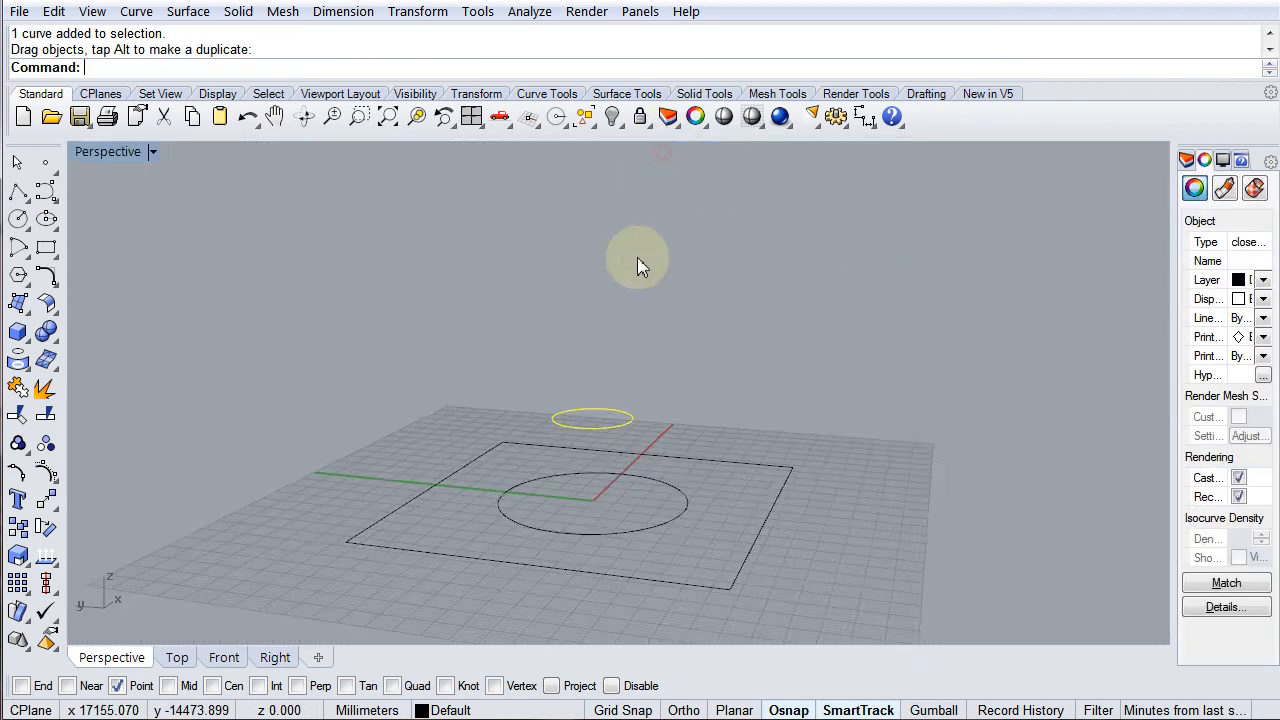
right_click_drag(591, 509, 666, 505)
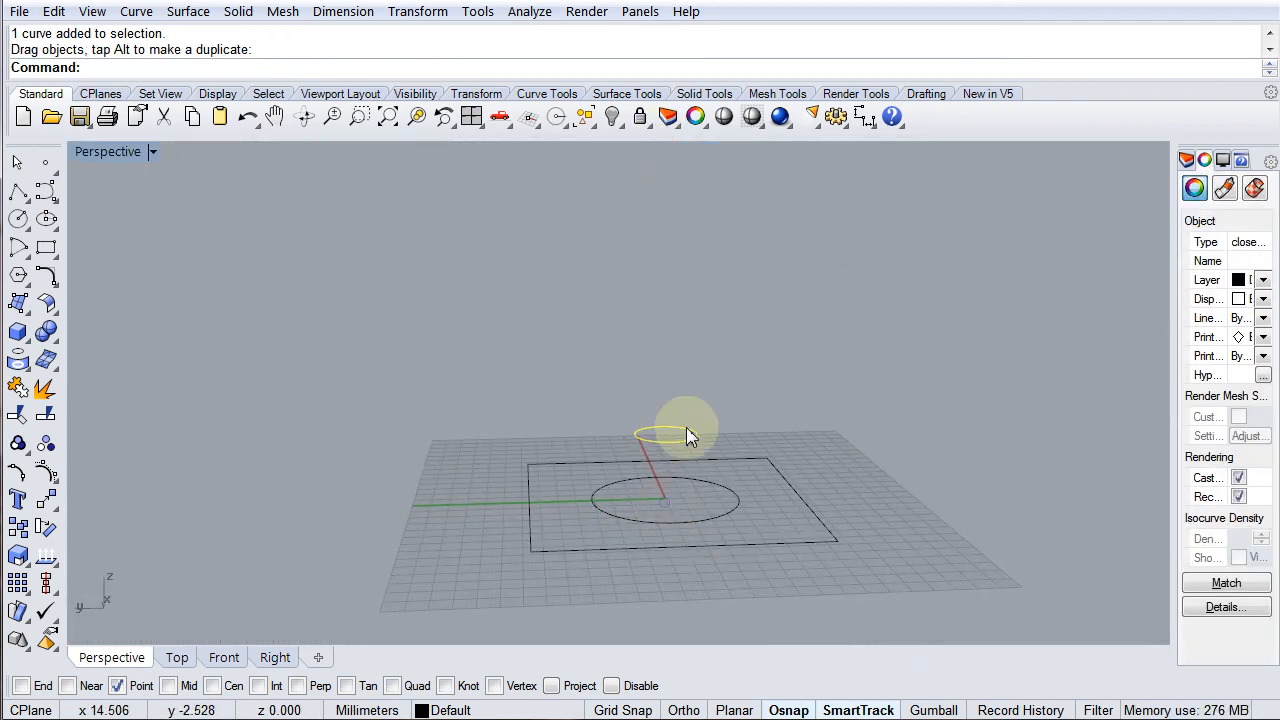
left_click(722, 367)
right_click_drag(712, 381, 698, 448)
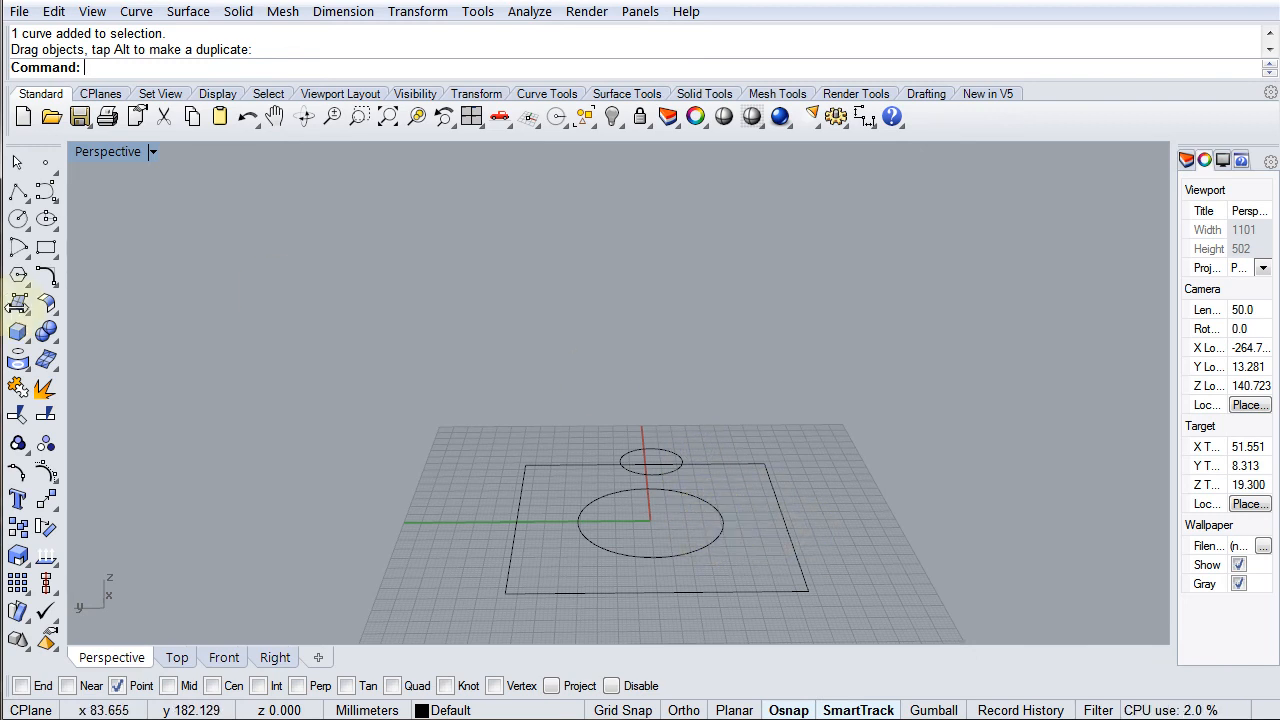
Try building a planar surface from the rectangle and the large circle together, and undo it.
left_click(17, 307)
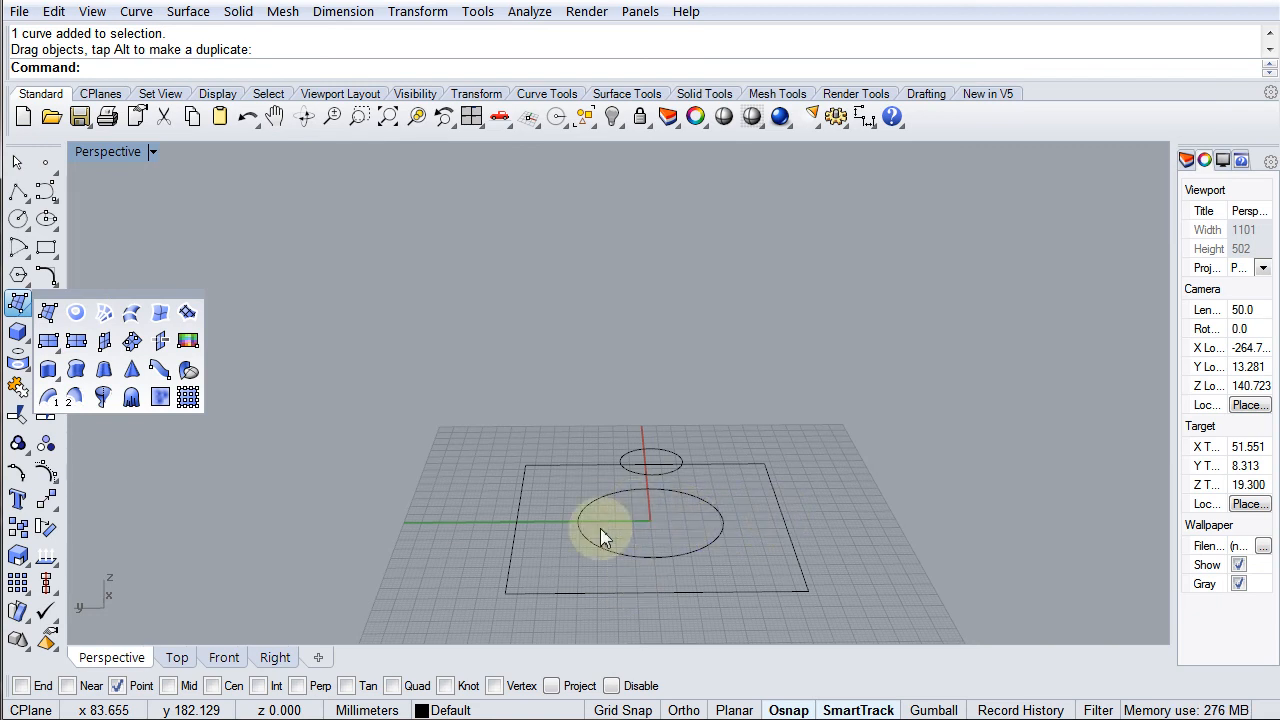
left_click(76, 312)
left_click(786, 520)
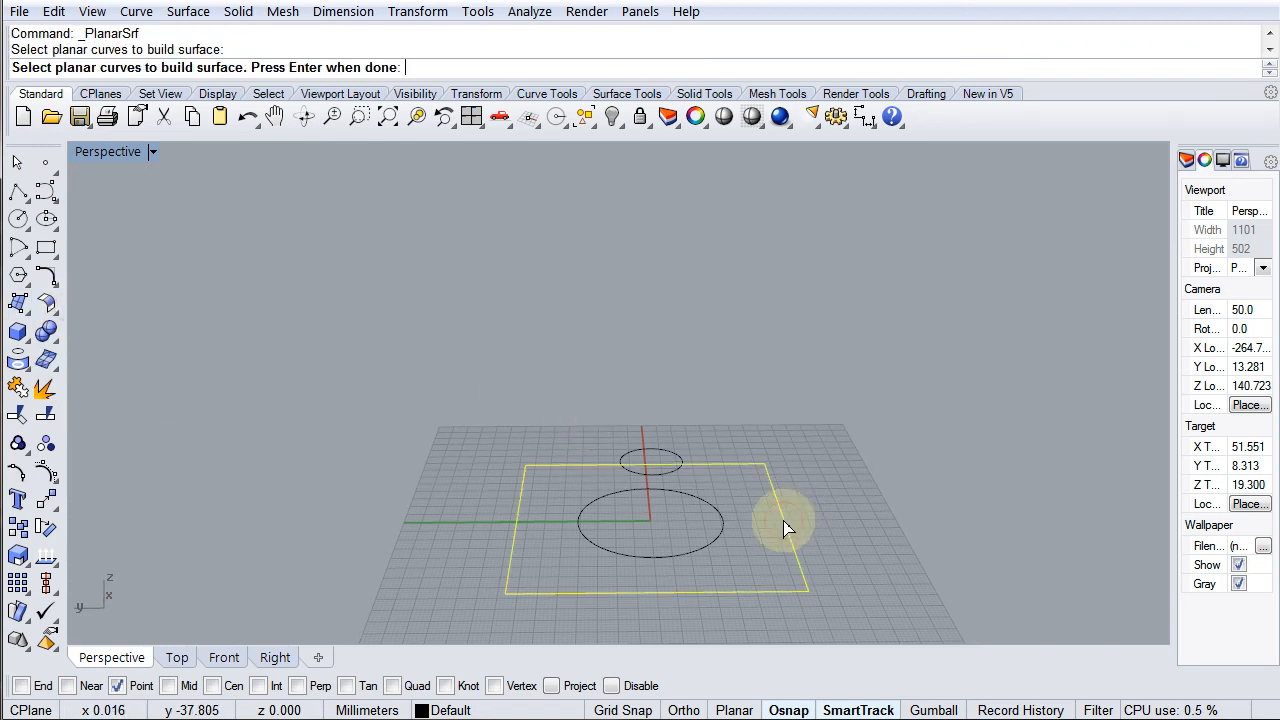
left_click(717, 534)
key("Return")
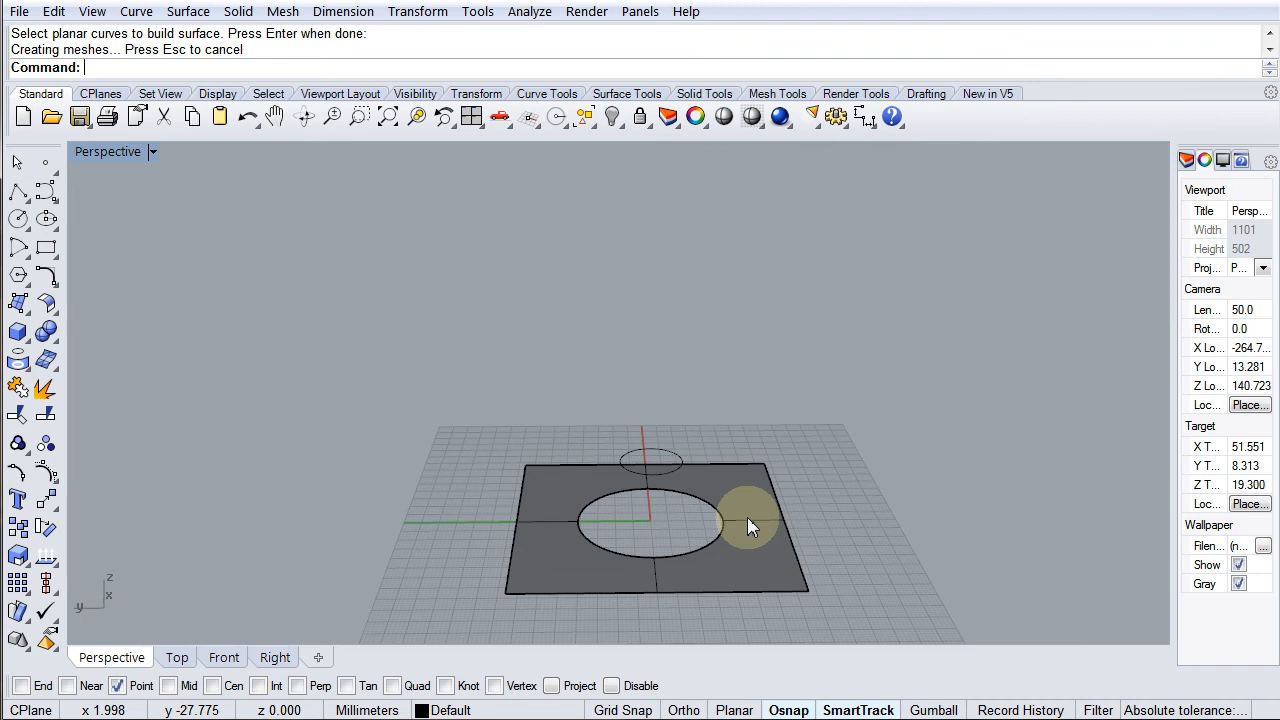
key("ctrl+z")
Build a planar surface from the rectangle alone.
key("Return")
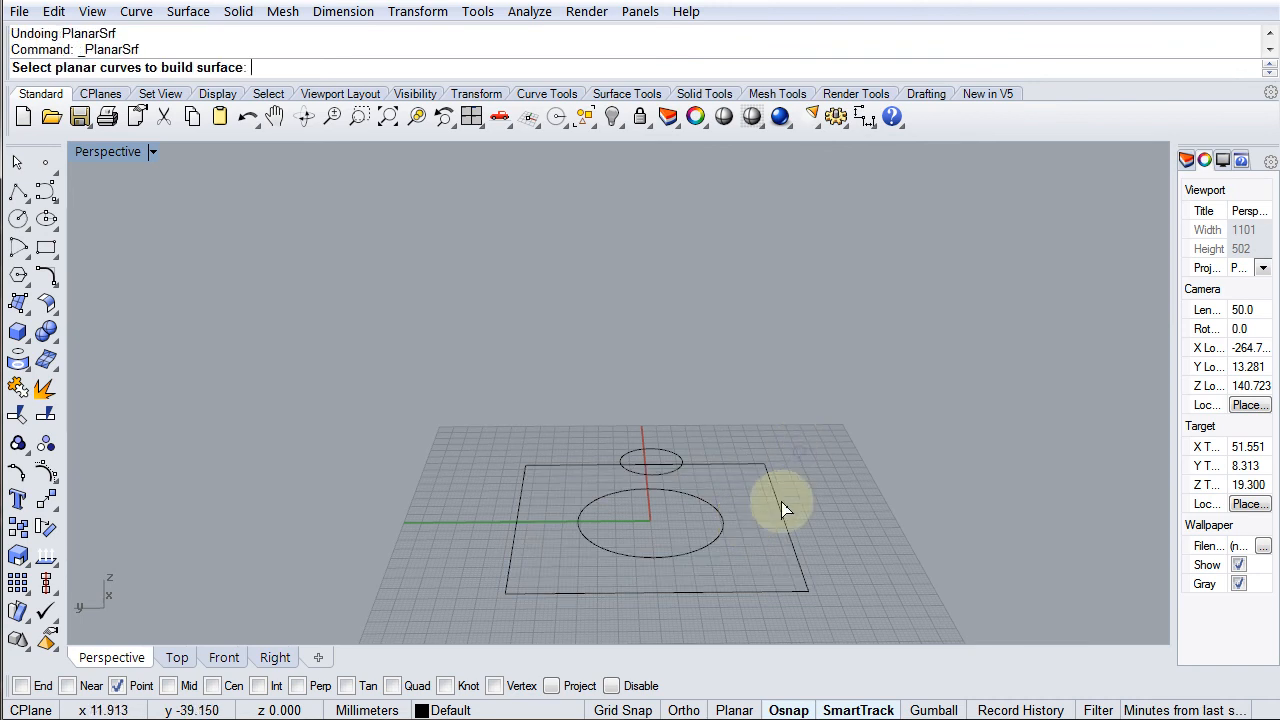
left_click(779, 500)
key("Return")
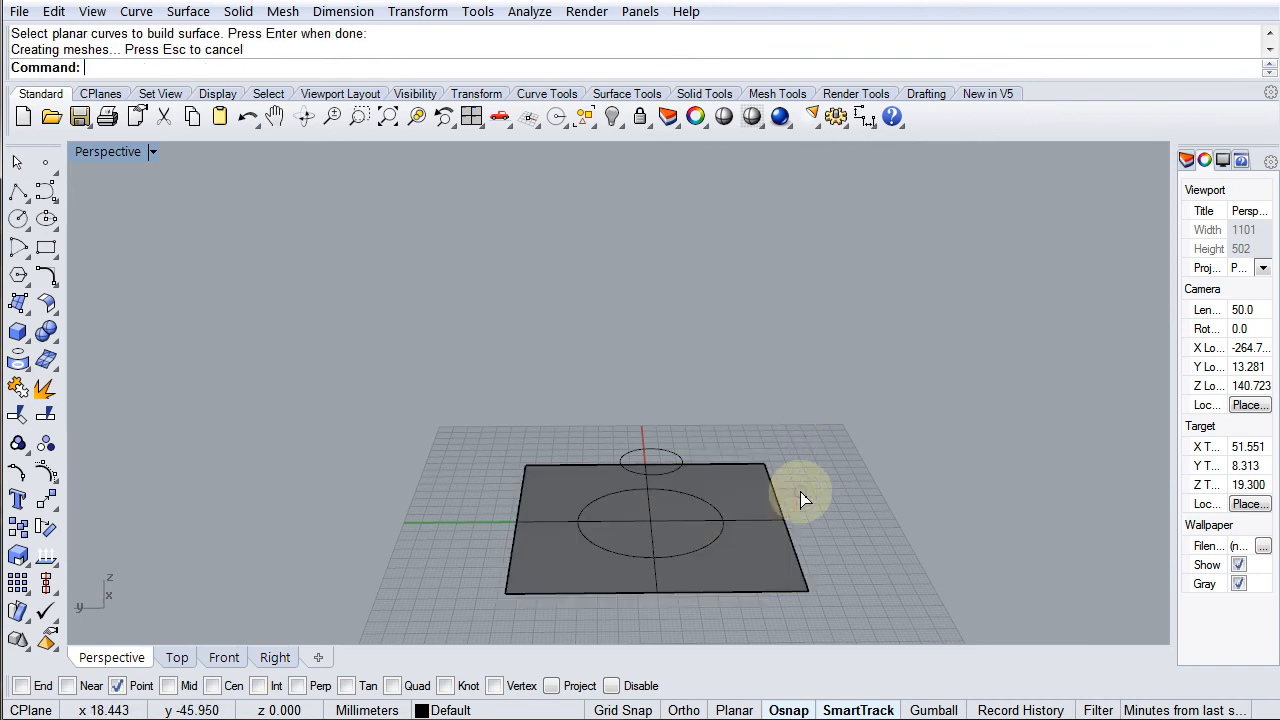
Trim a hole in the planar surface using the large circle as the cutting object.
left_click(16, 422)
left_click(680, 555)
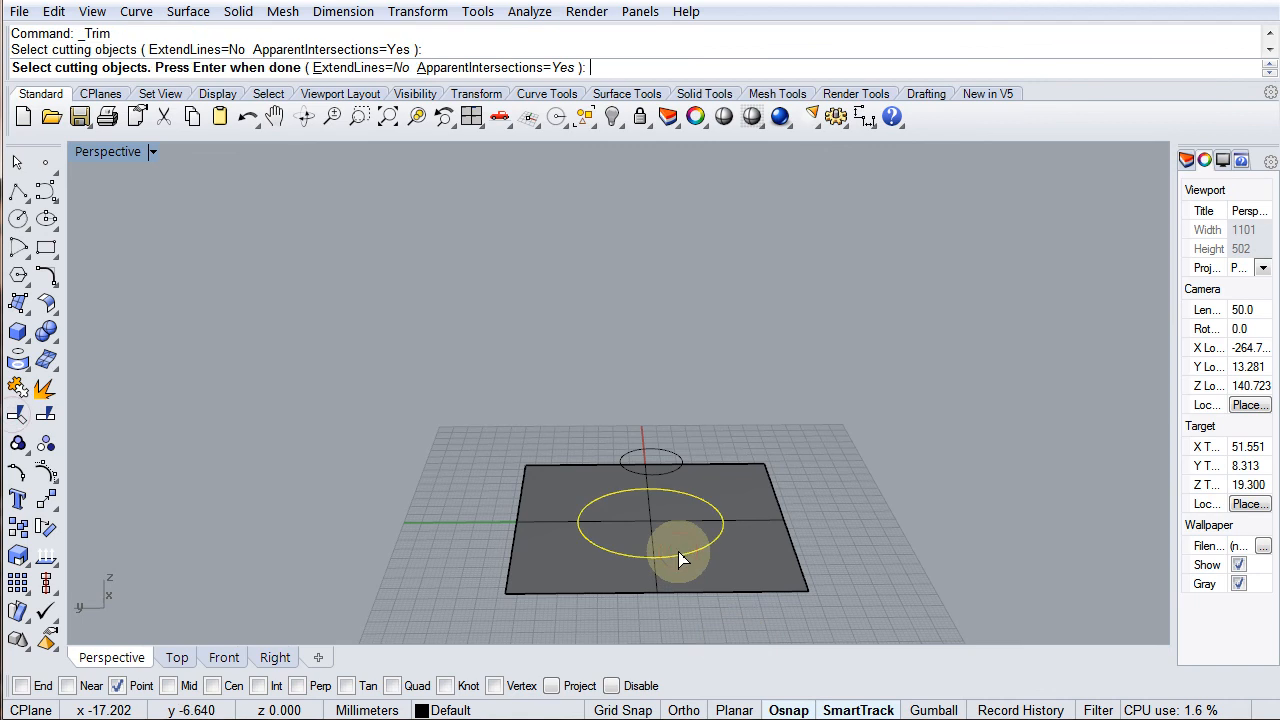
right_click(675, 504)
left_click(675, 530)
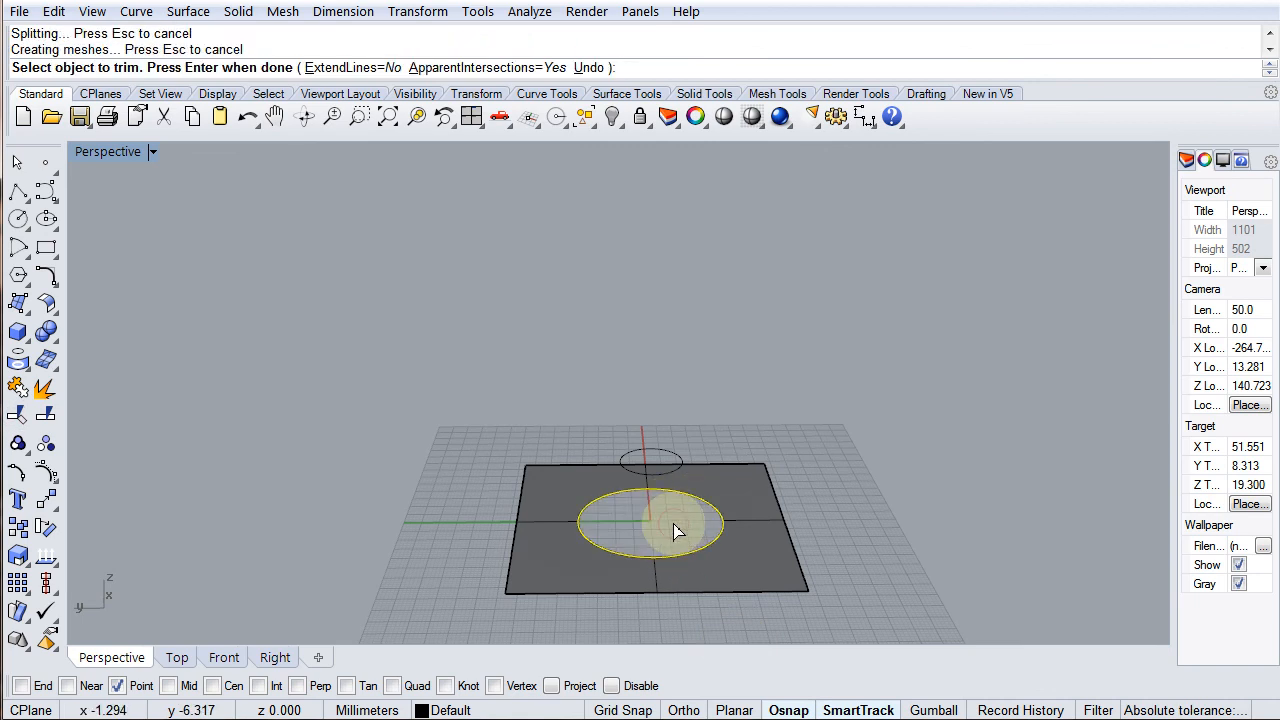
scroll(683, 527, "down", 2)
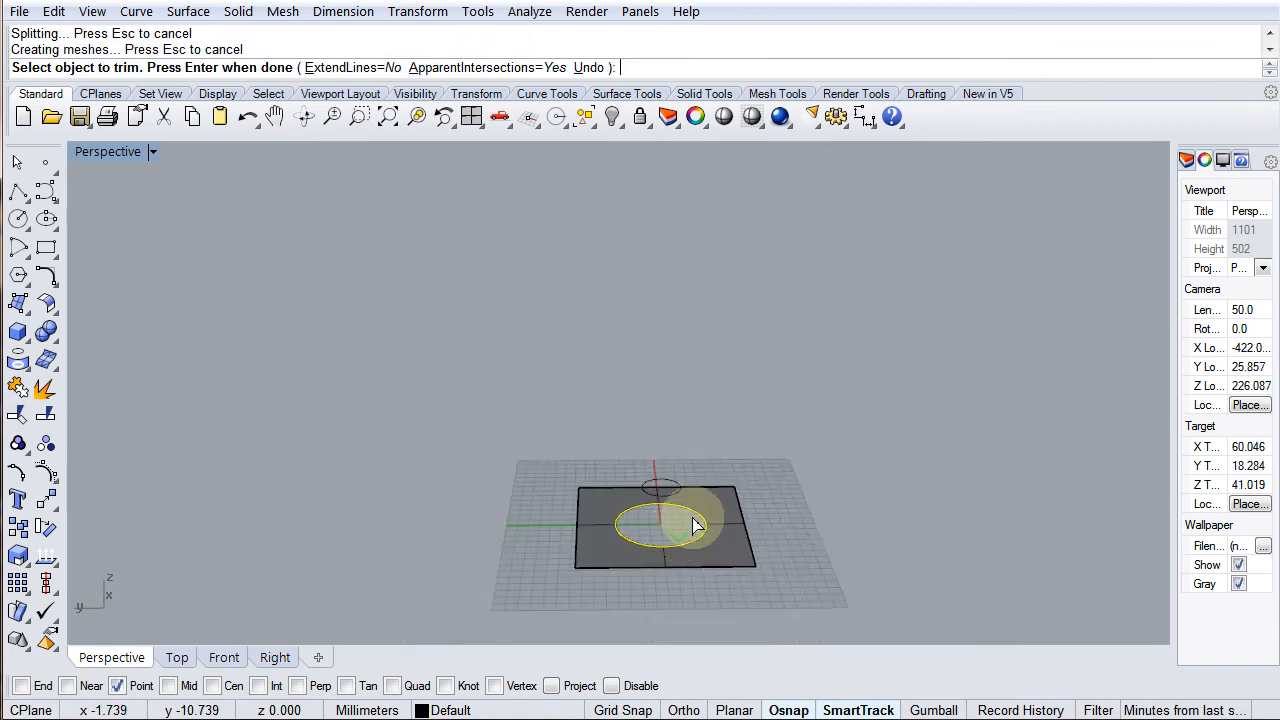
left_click(727, 432)
right_click(726, 434)
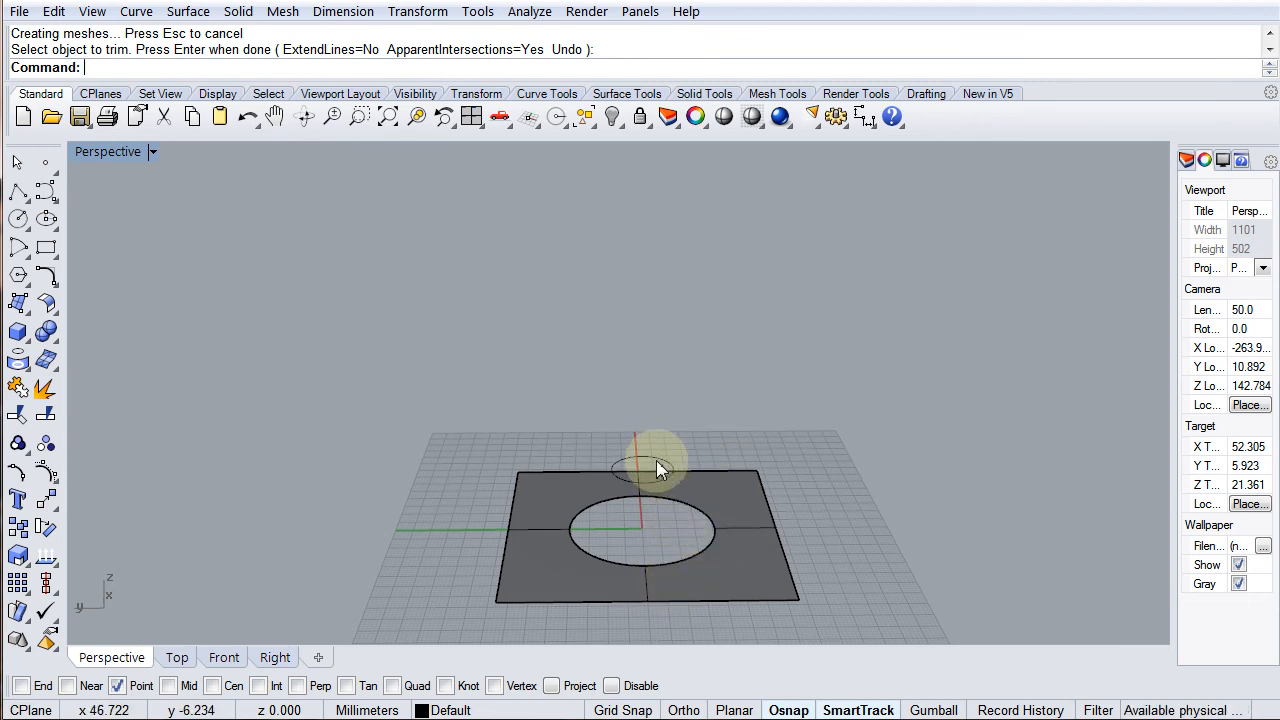
Extrude the raised small circle straight upward about 76 mm as an open, non-solid surface.
left_click(24, 310)
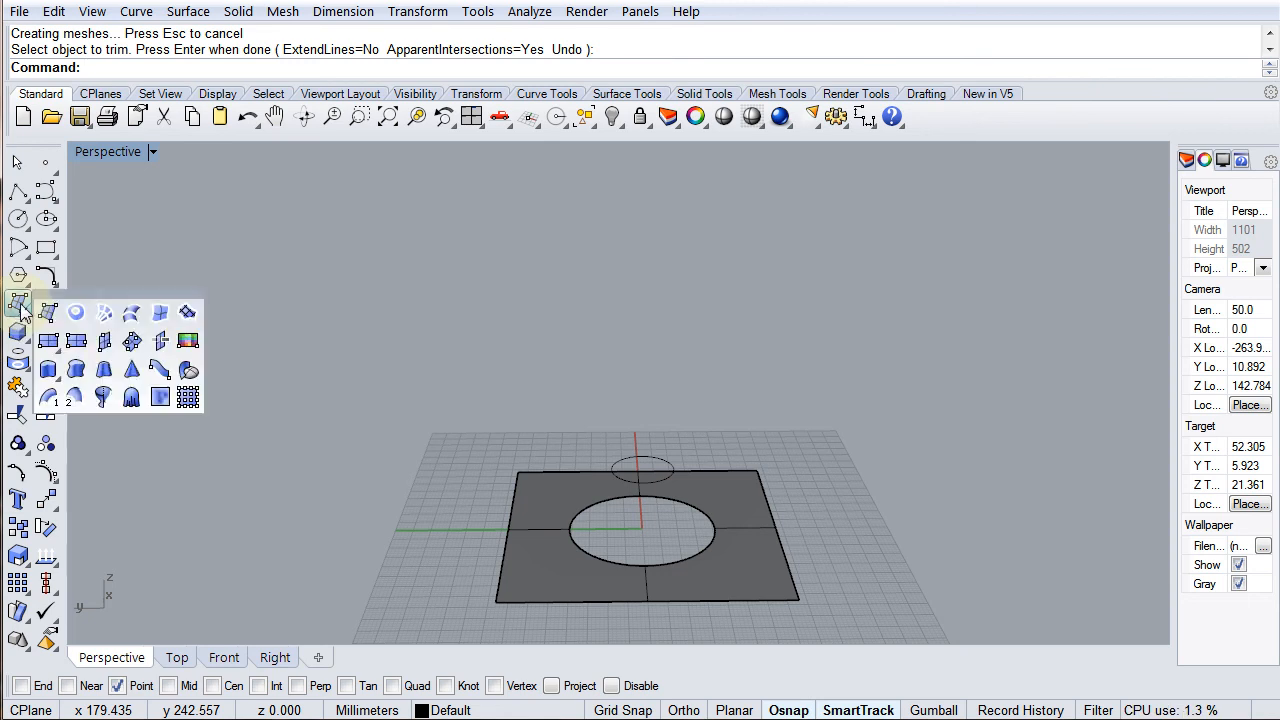
left_click(49, 378)
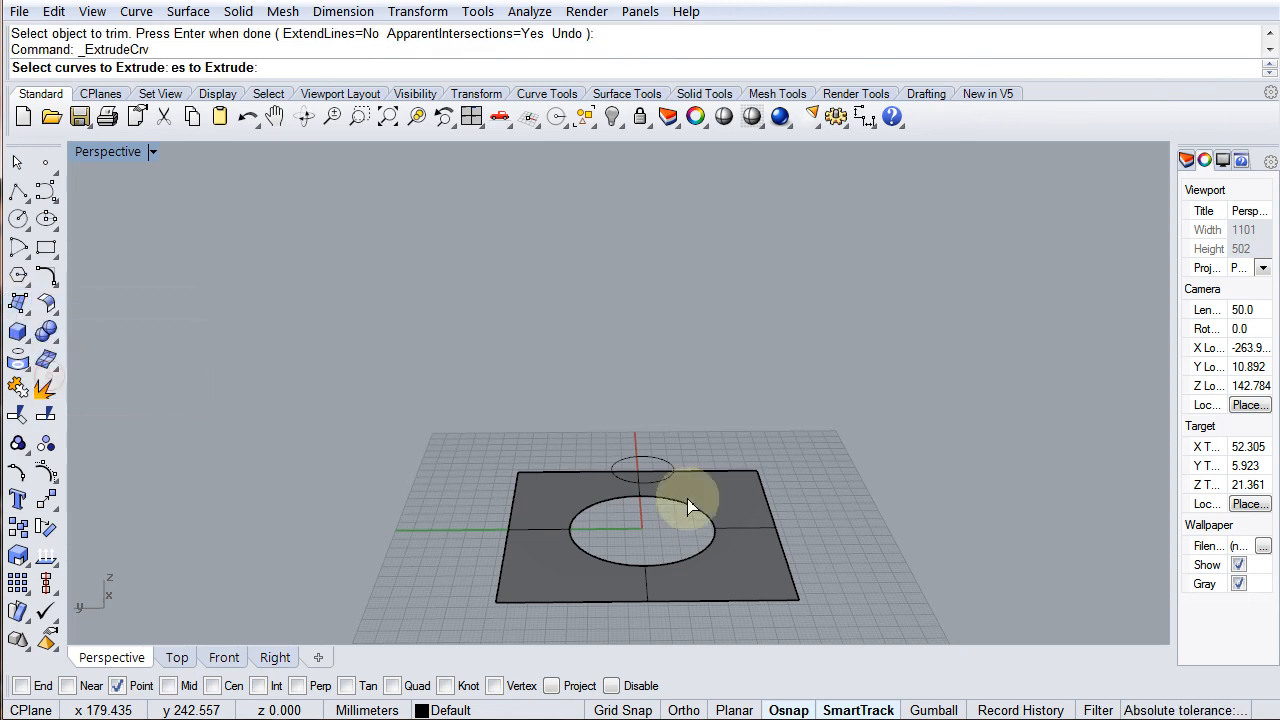
left_click(645, 461)
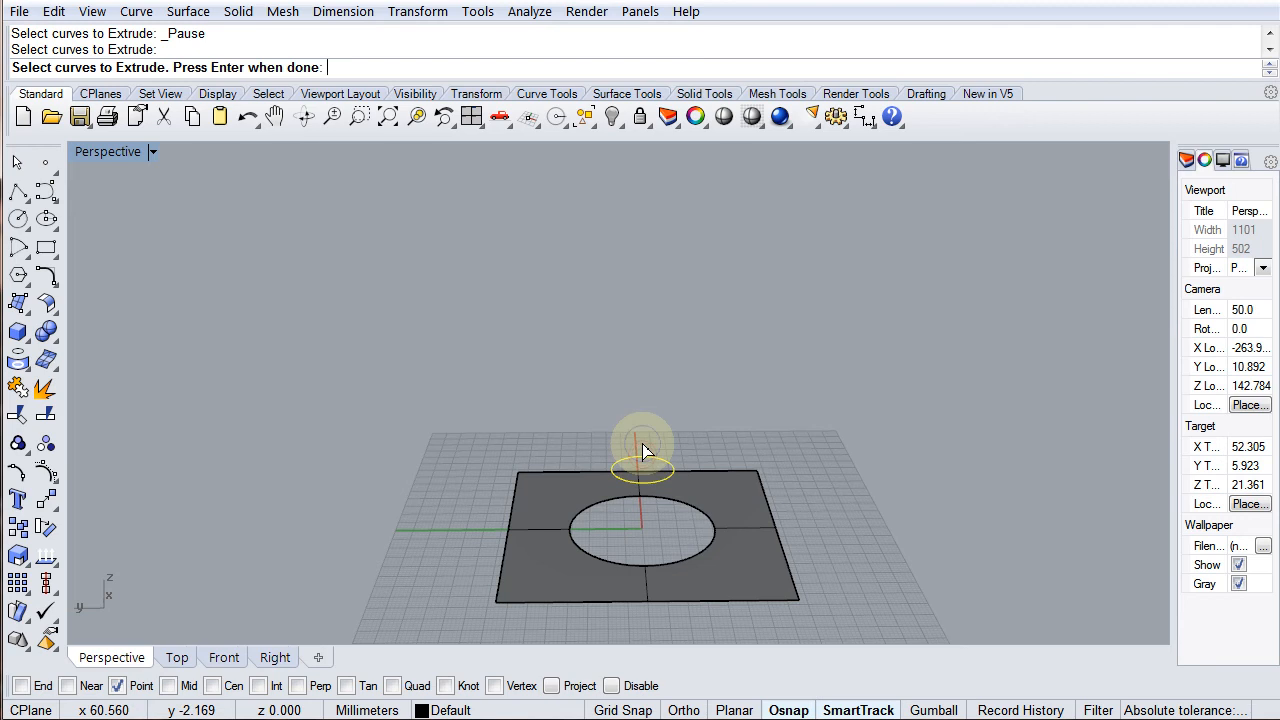
key("Return")
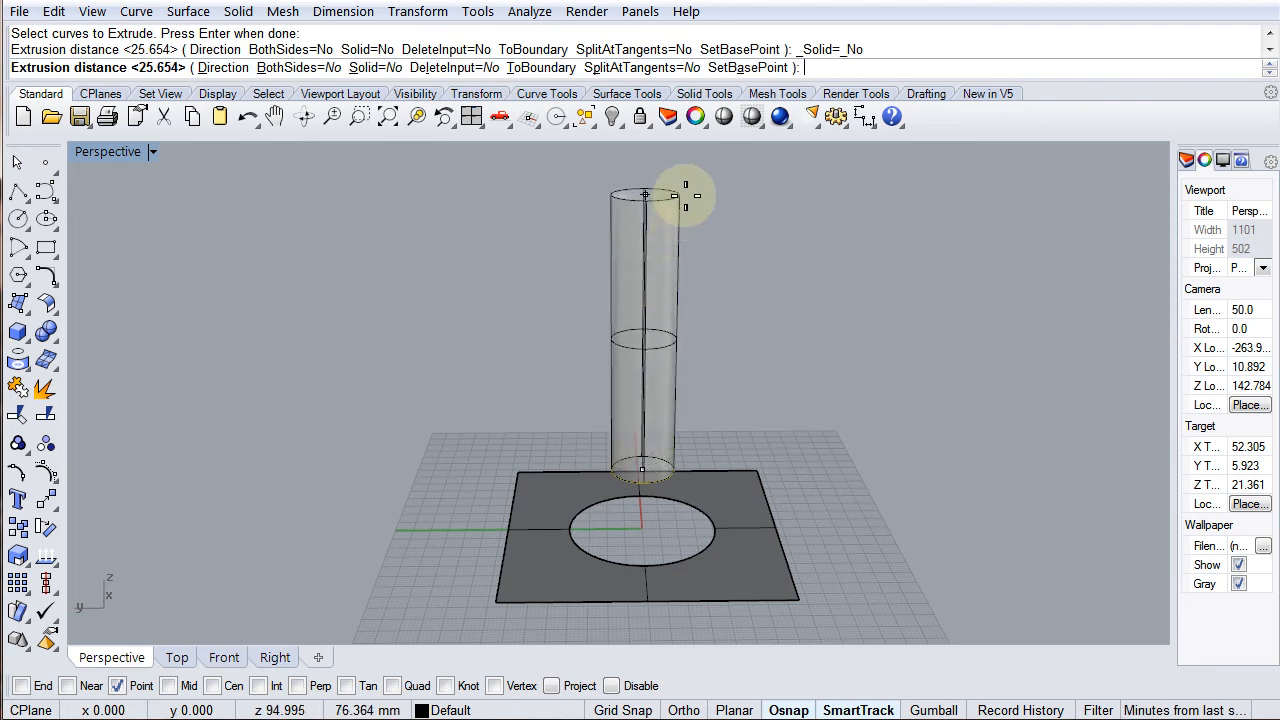
left_click(685, 195)
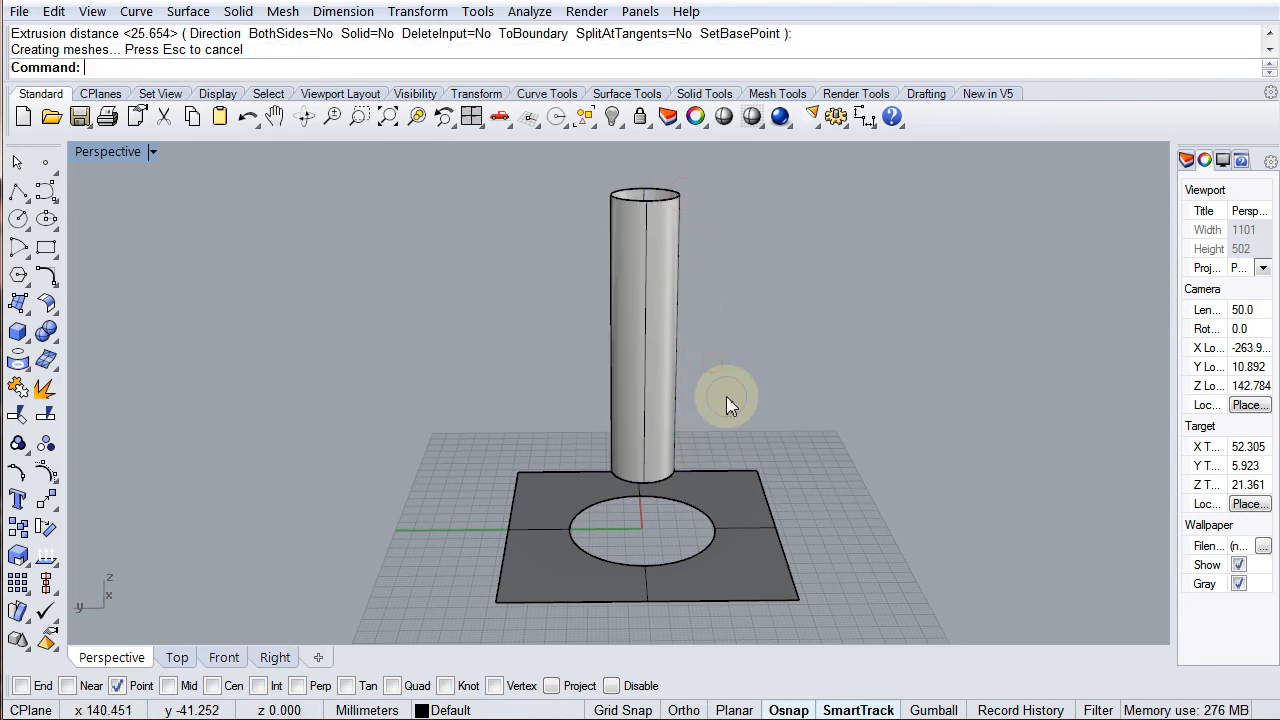
right_click_drag(727, 405, 700, 490)
scroll(680, 434, "down", 3)
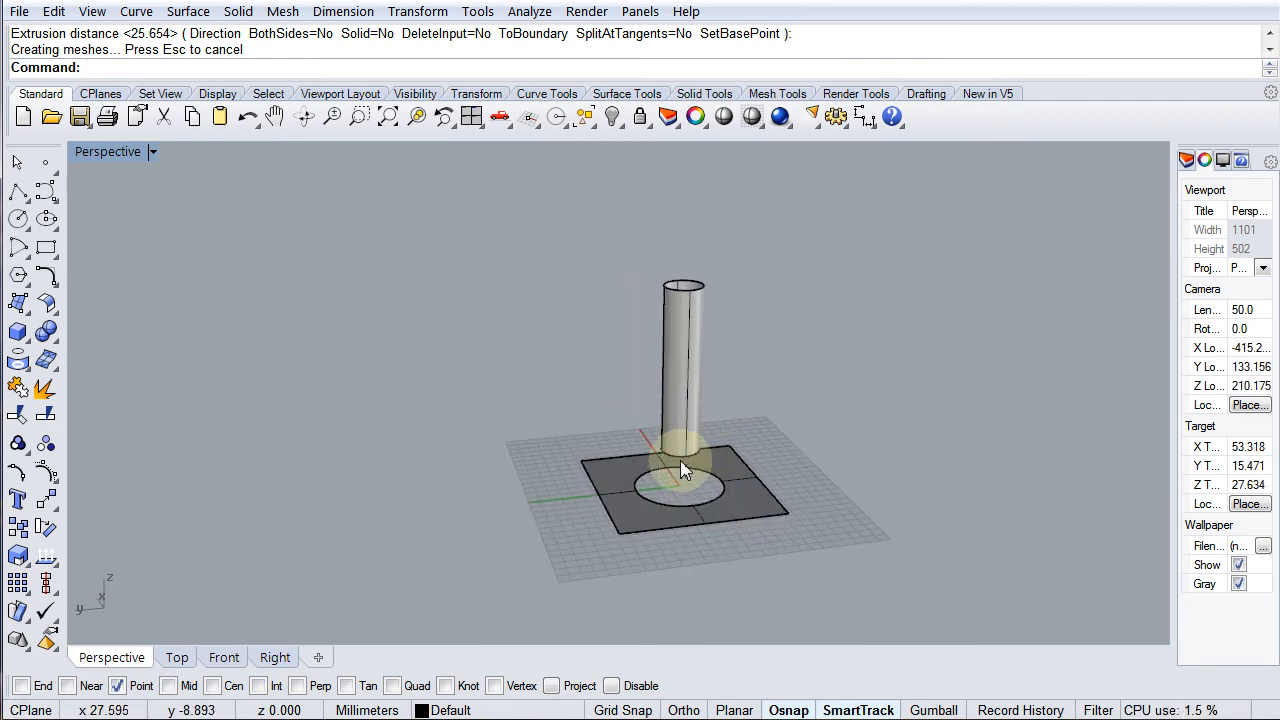
scroll(680, 470, "up", 5)
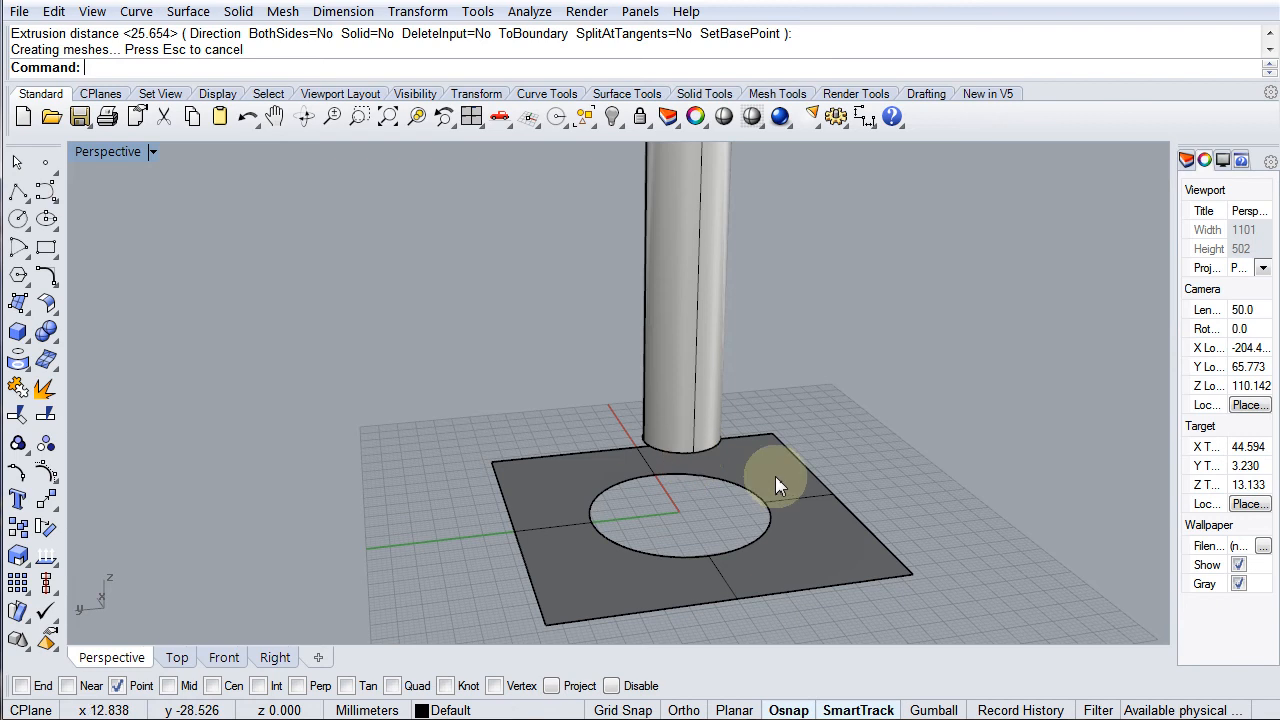
right_click_drag(771, 560, 493, 527)
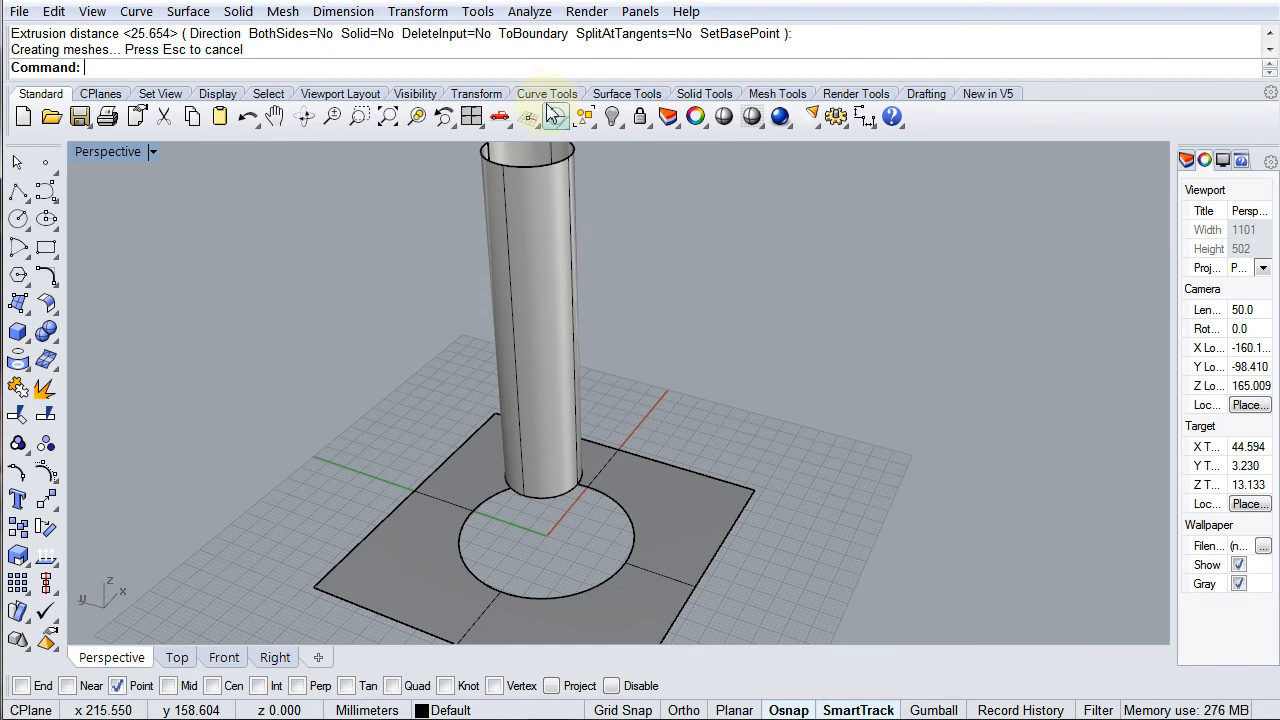
Start a surface blend between the circular hole edge of the planar surface and the bottom edge of the cylinder.
left_click(642, 93)
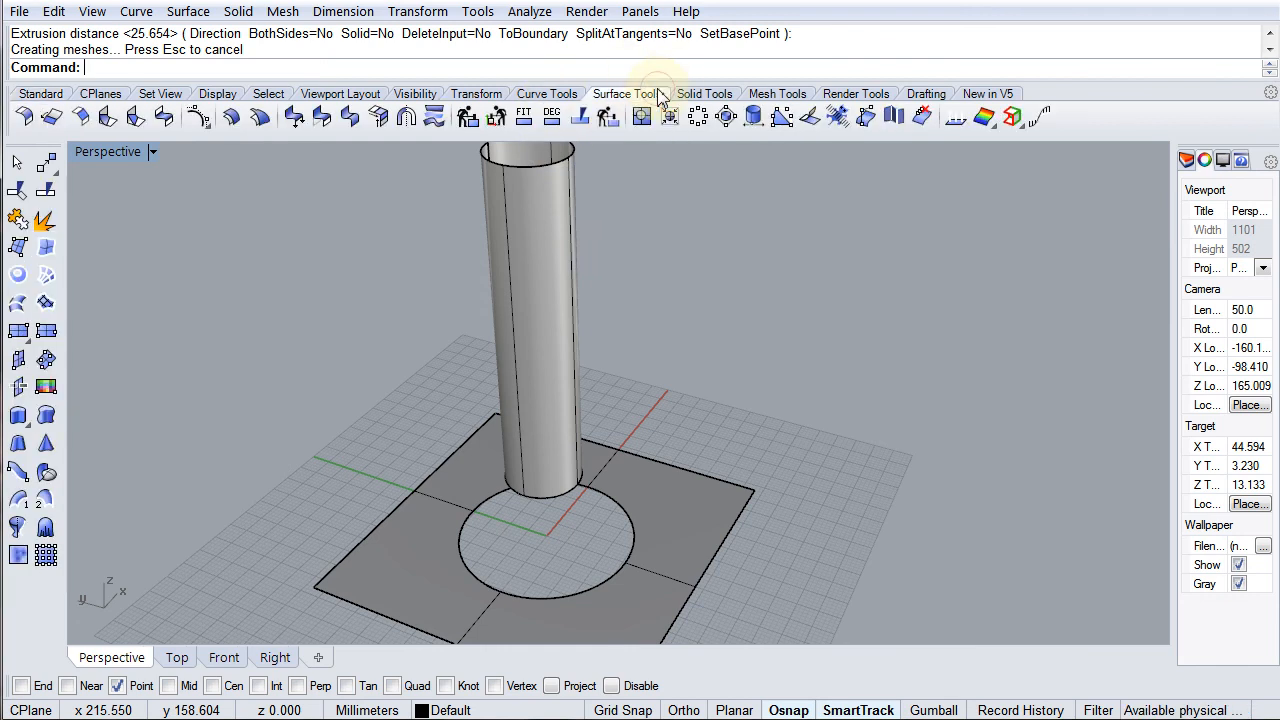
left_click(164, 117)
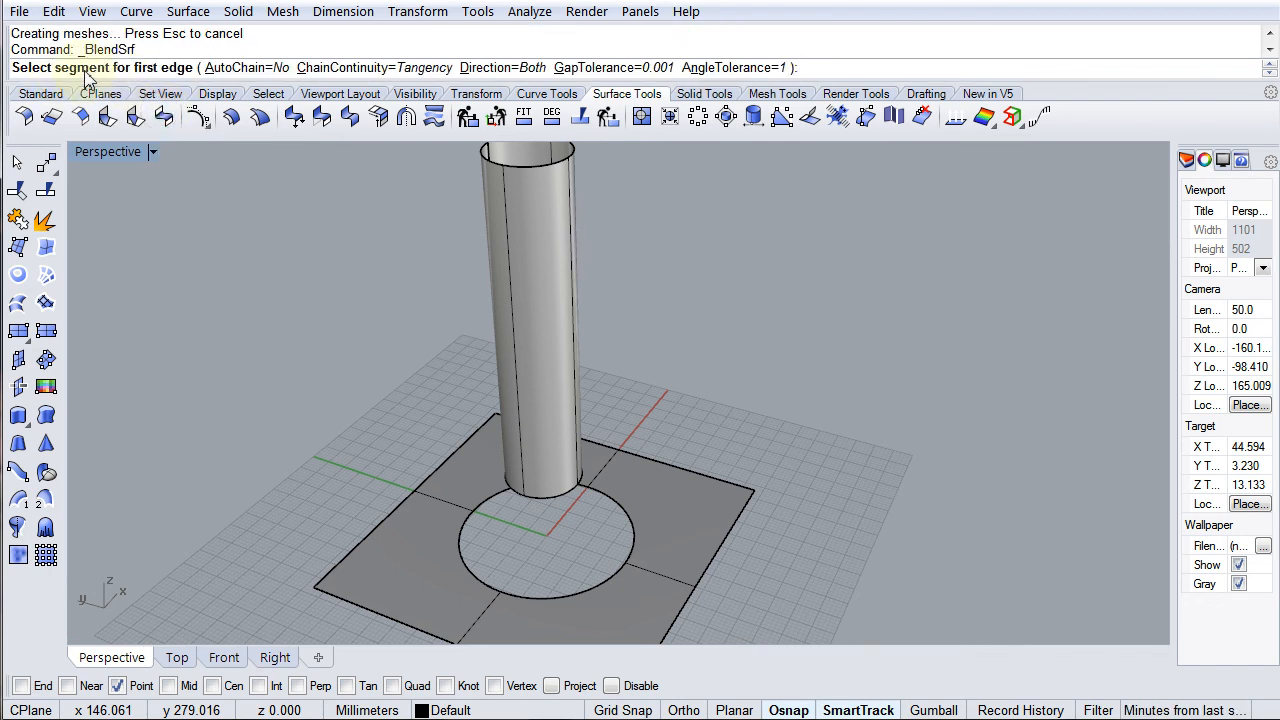
right_click_drag(594, 531, 816, 470)
right_click_drag(771, 429, 763, 446)
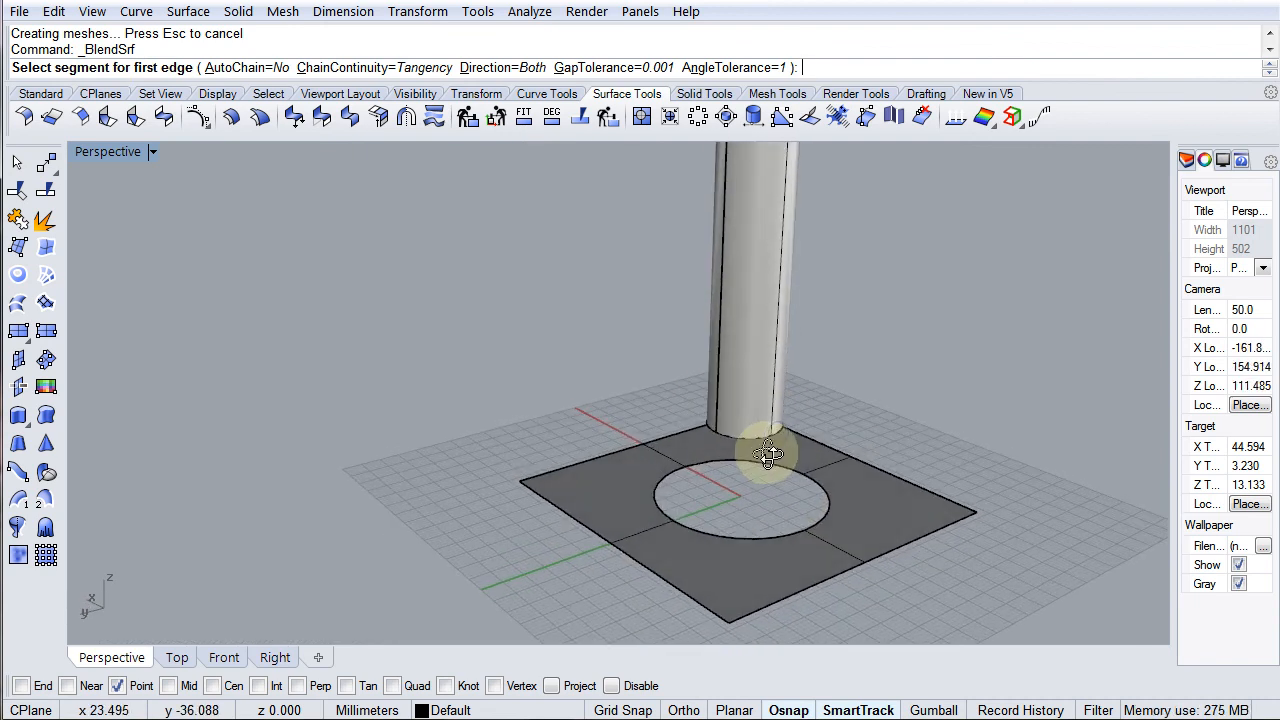
left_click(656, 504)
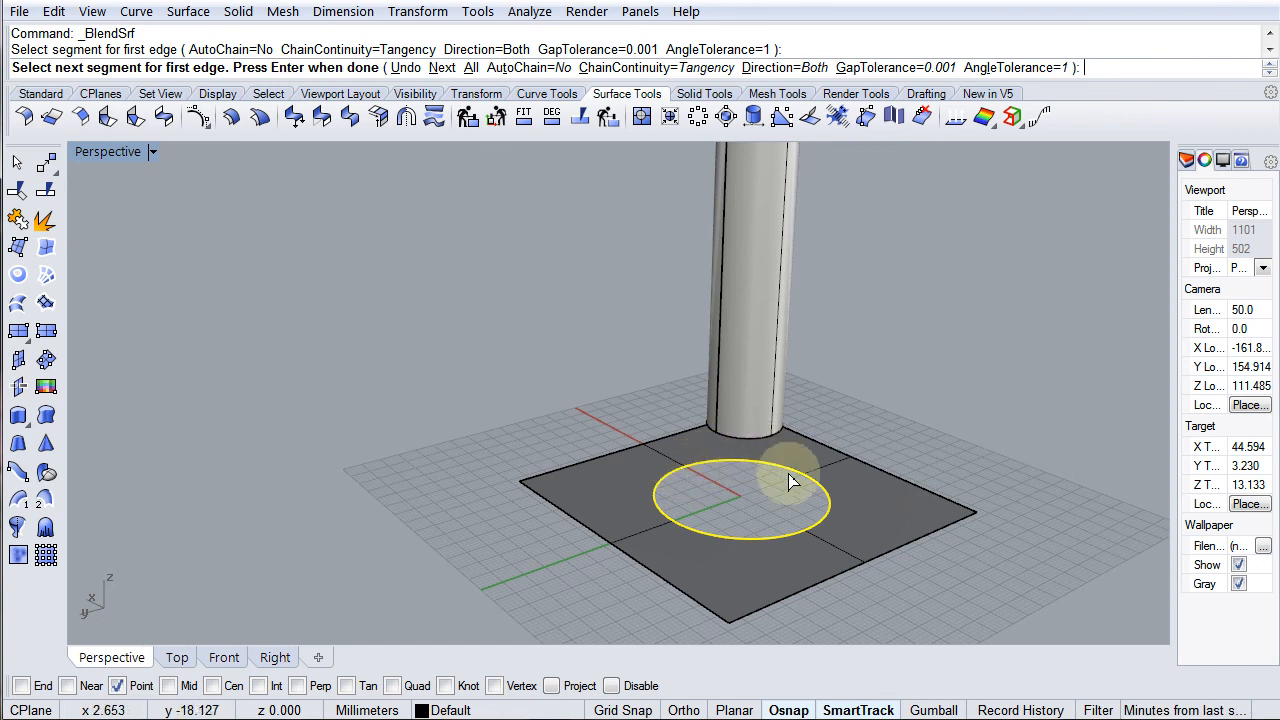
right_click_drag(795, 492, 771, 457)
left_click(718, 455)
left_click(808, 424)
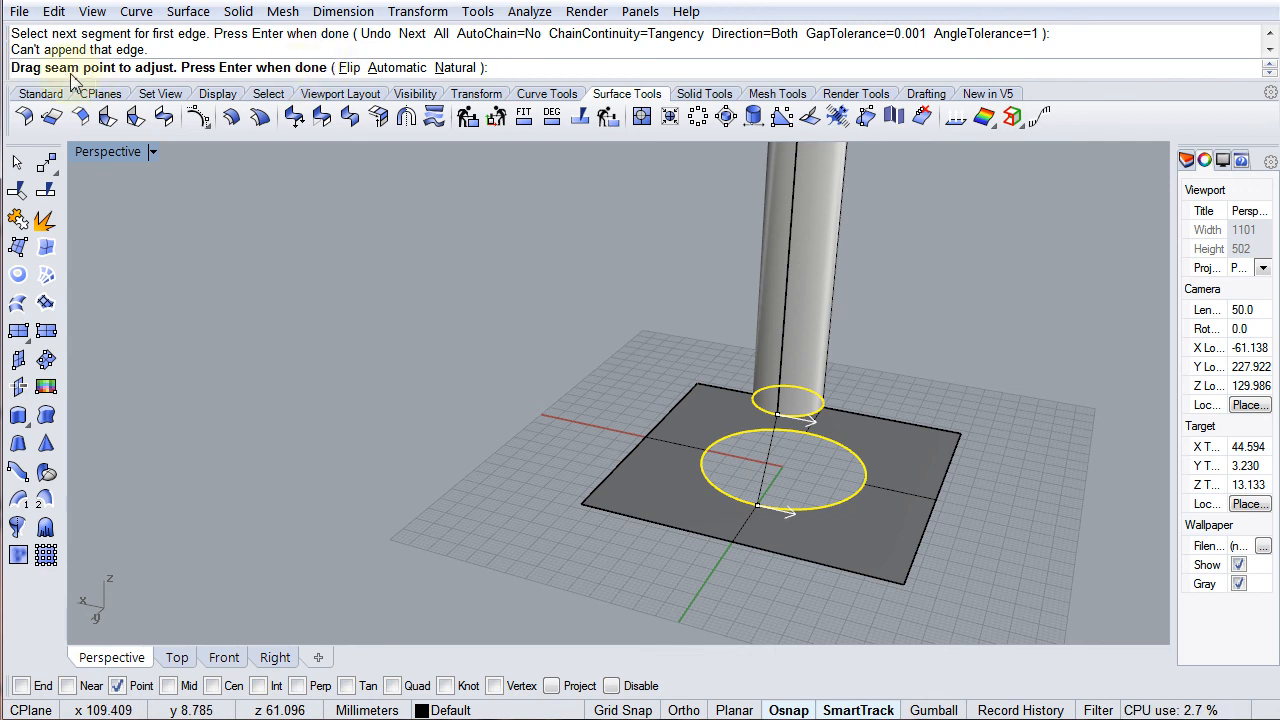
Try flipping the seam direction on the cylinder's bottom edge, and flip it back.
left_click(349, 68)
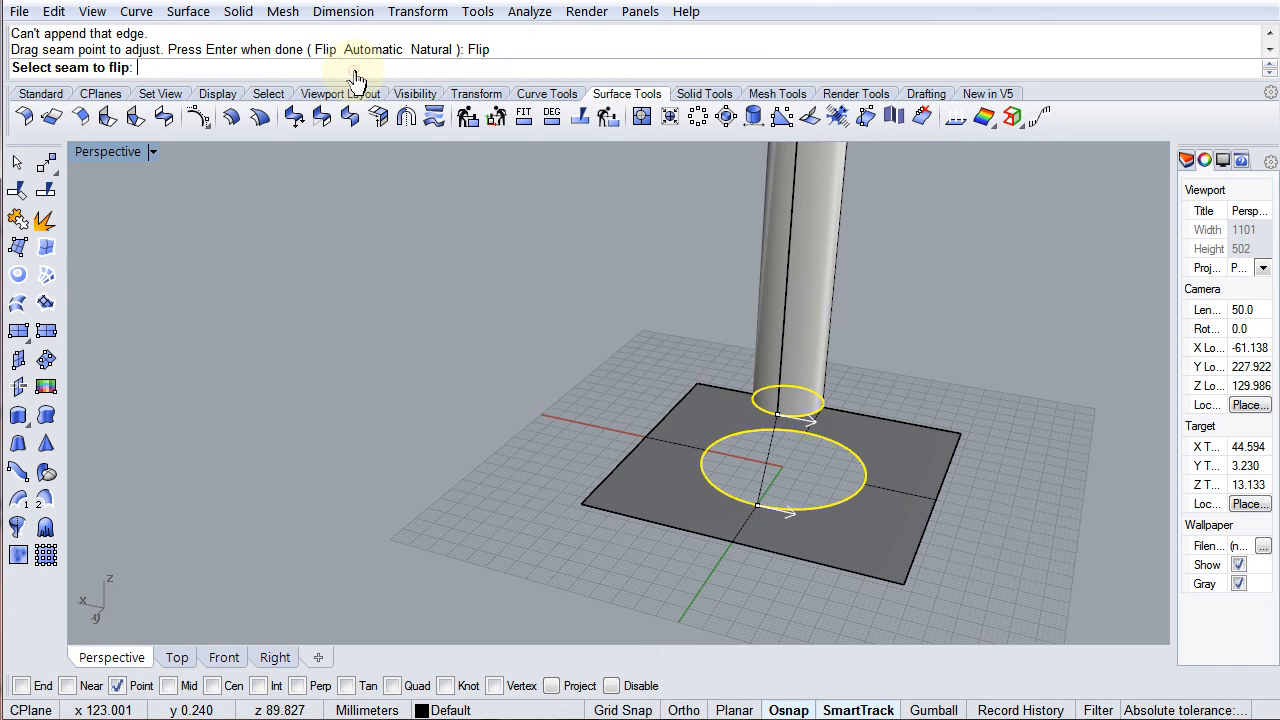
left_click(797, 430)
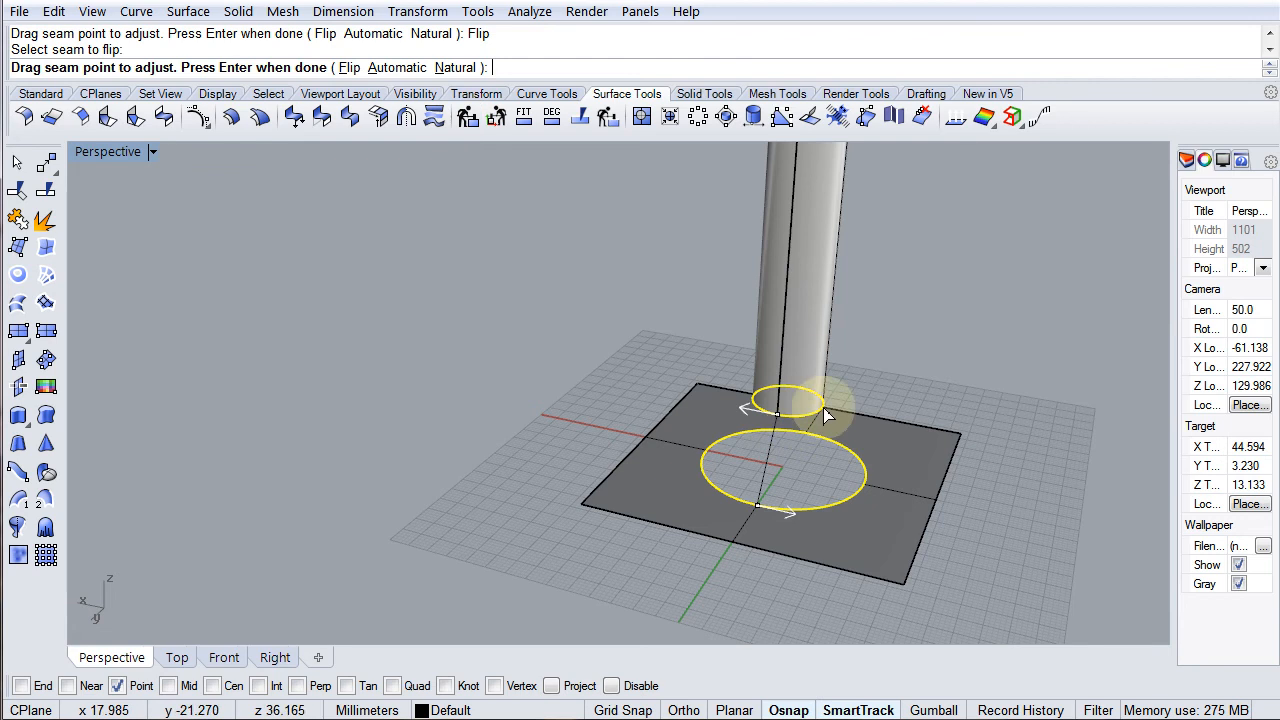
left_click(348, 67)
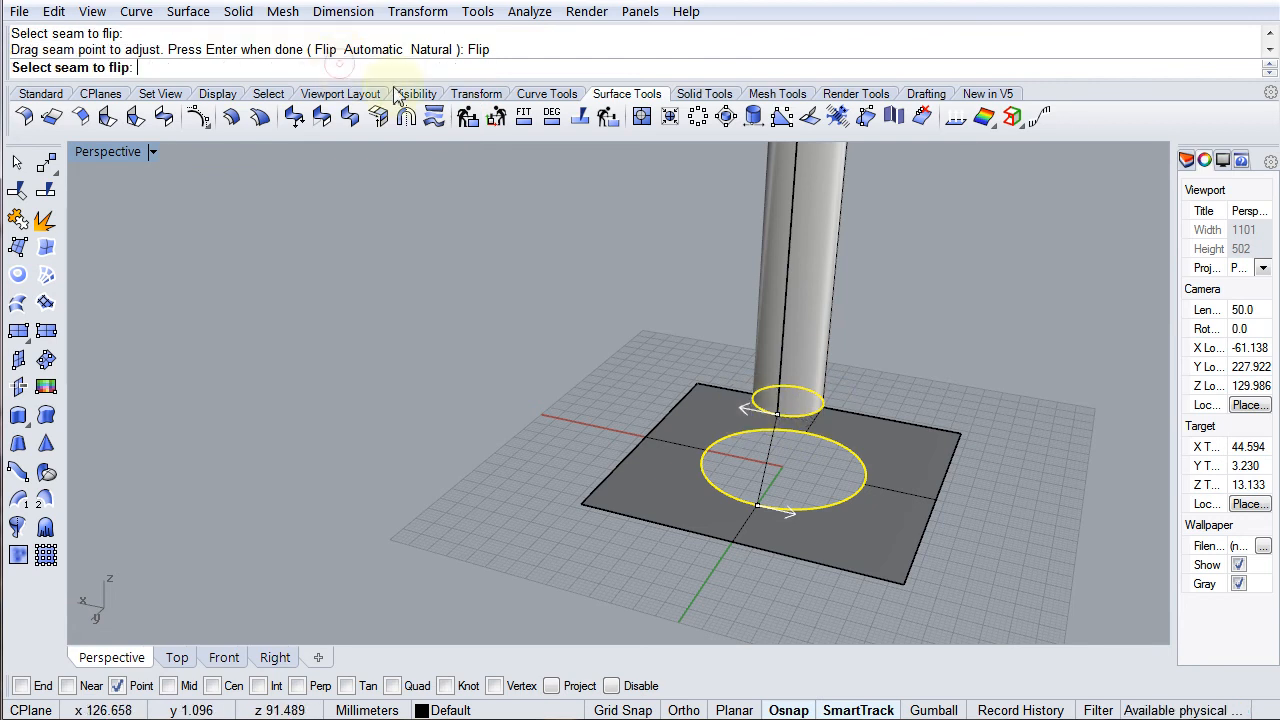
left_click(776, 411)
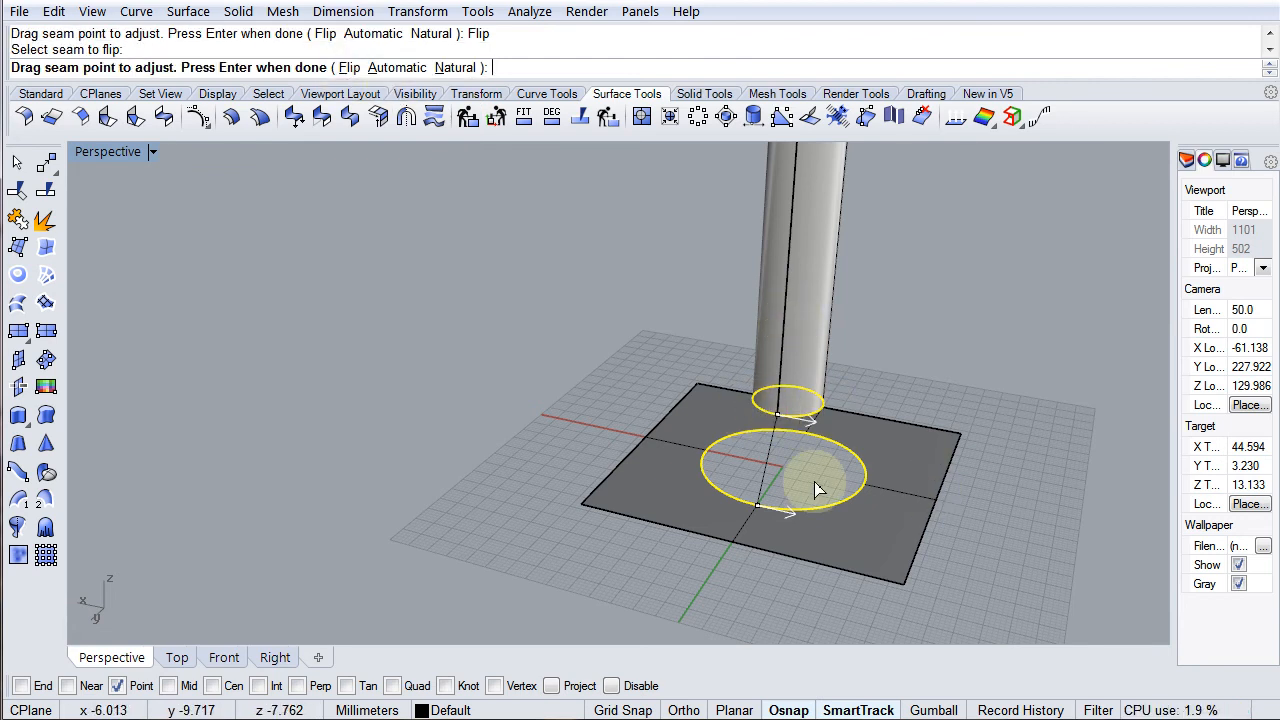
Accept the blend seams and set the blend bulge at the cylinder edge to 0.871.
right_click(530, 390)
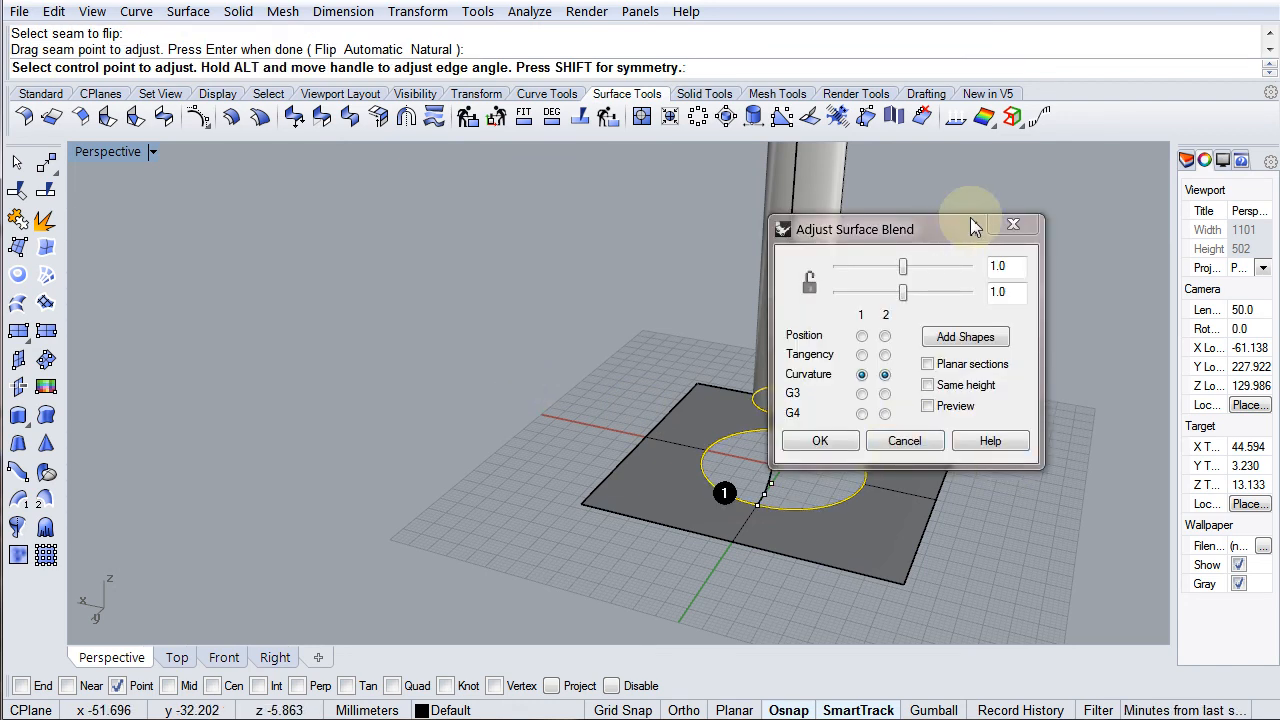
left_click_drag(971, 229, 428, 232)
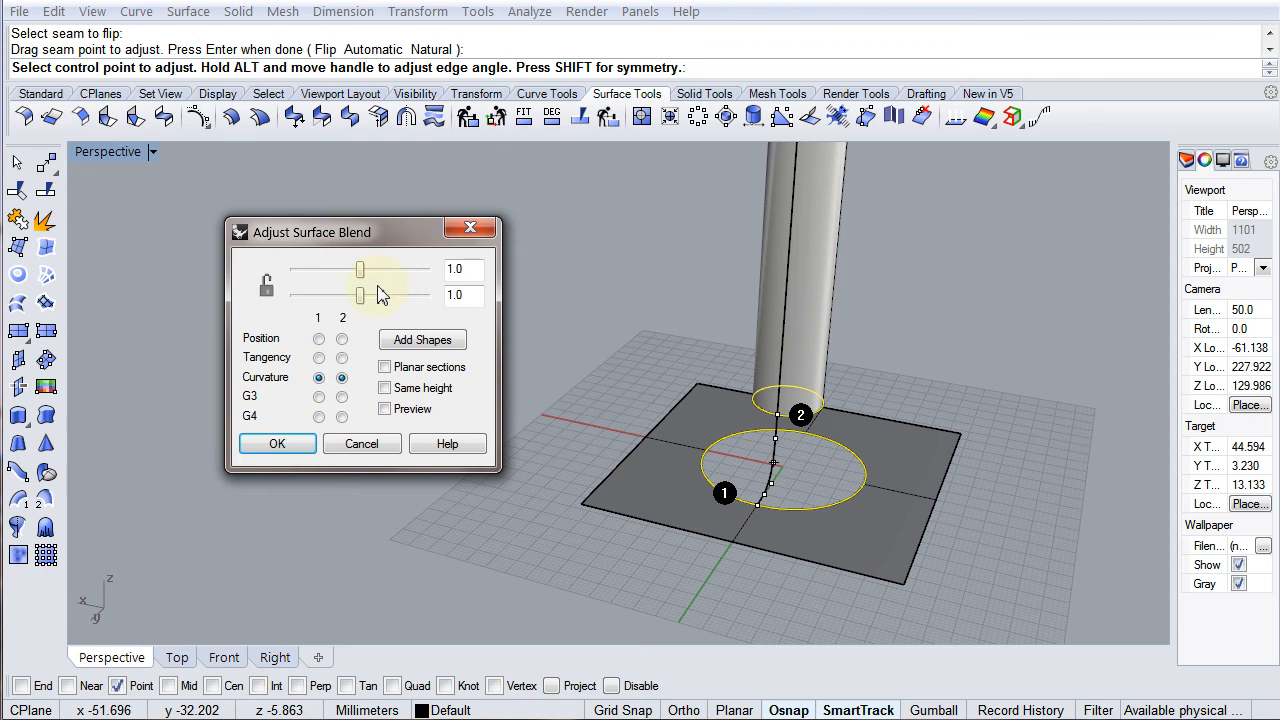
right_click_drag(914, 500, 800, 418)
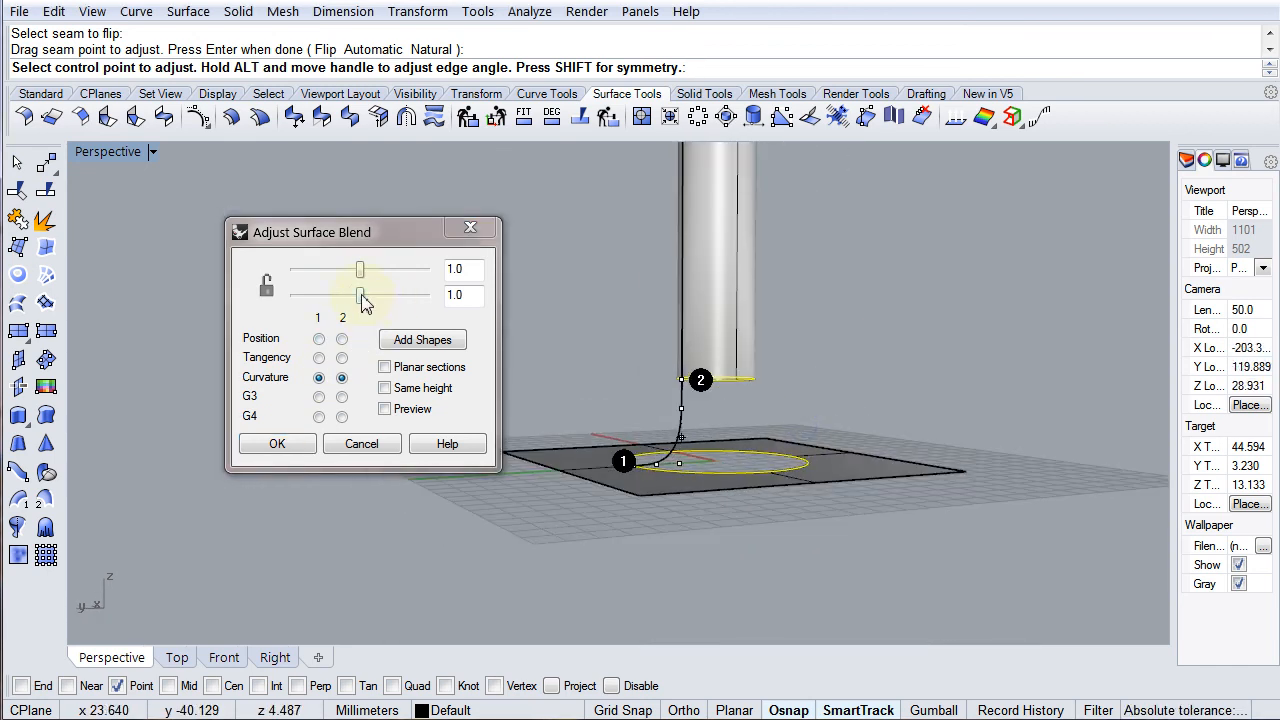
left_click_drag(360, 297, 373, 297)
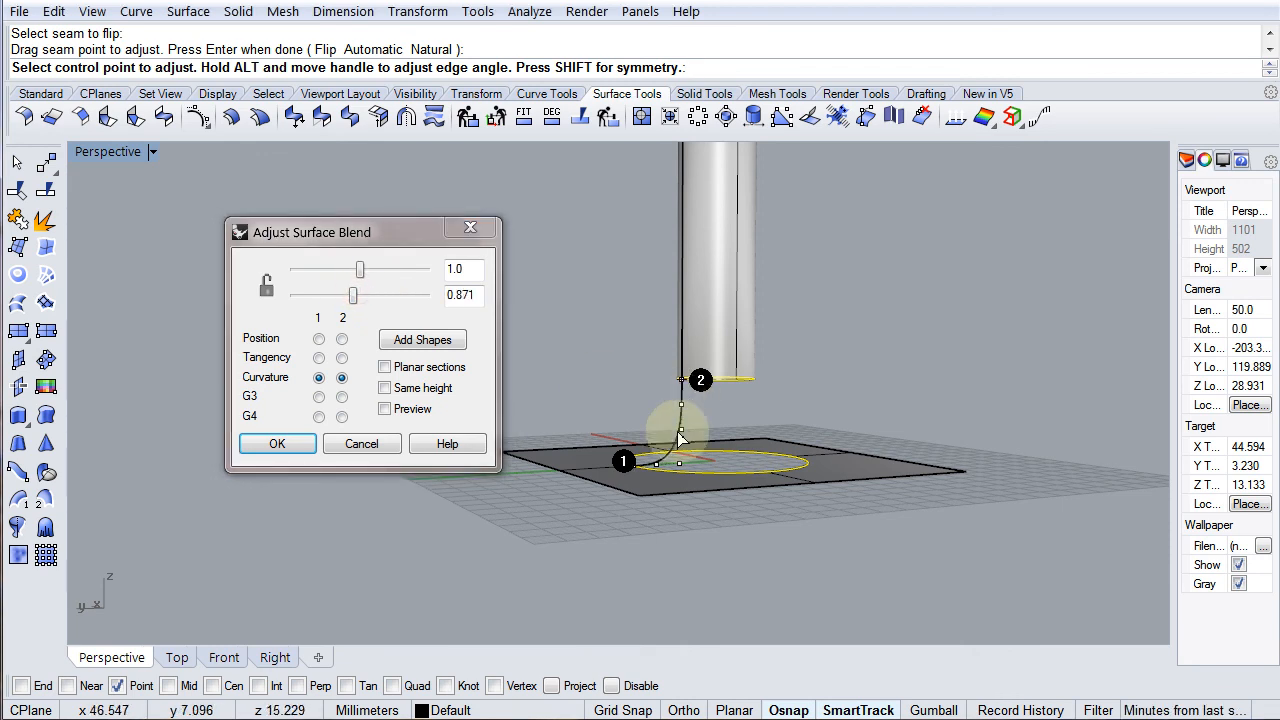
Set the blend bulge at the hole edge to 0.737 and create the blend surface with curvature continuity at both edges.
left_click_drag(360, 272, 393, 283)
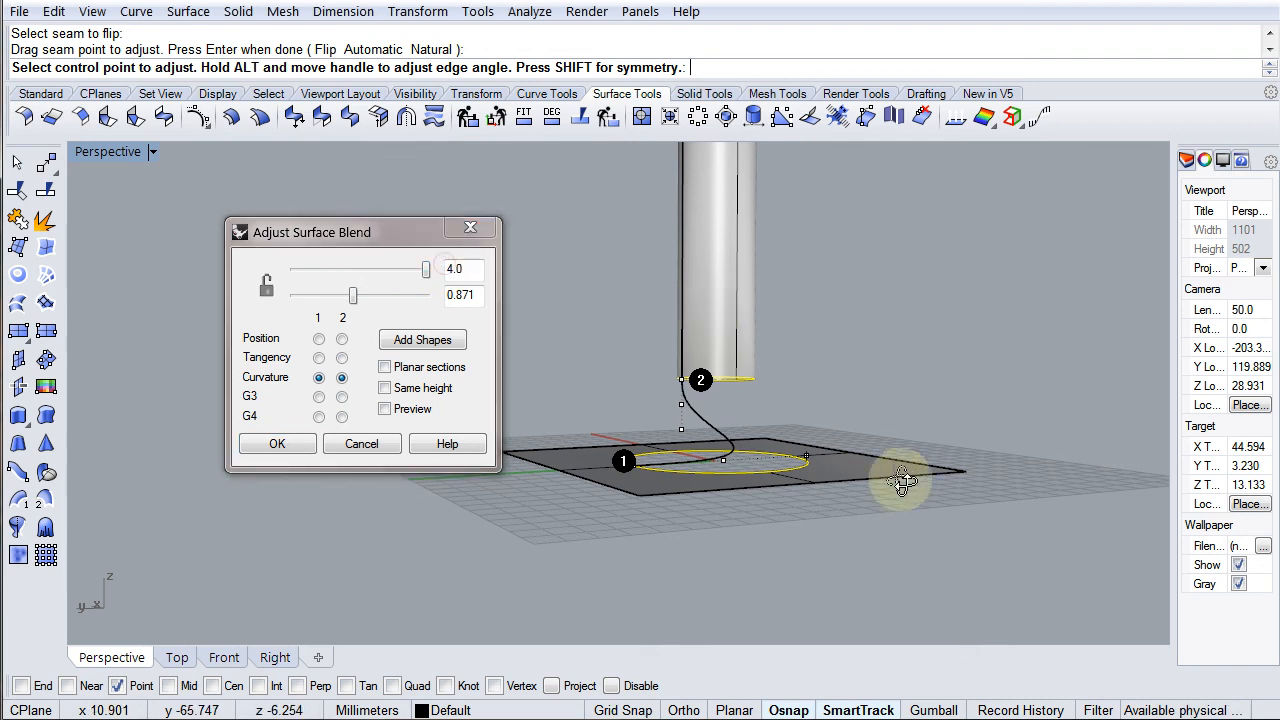
right_click_drag(908, 477, 585, 385)
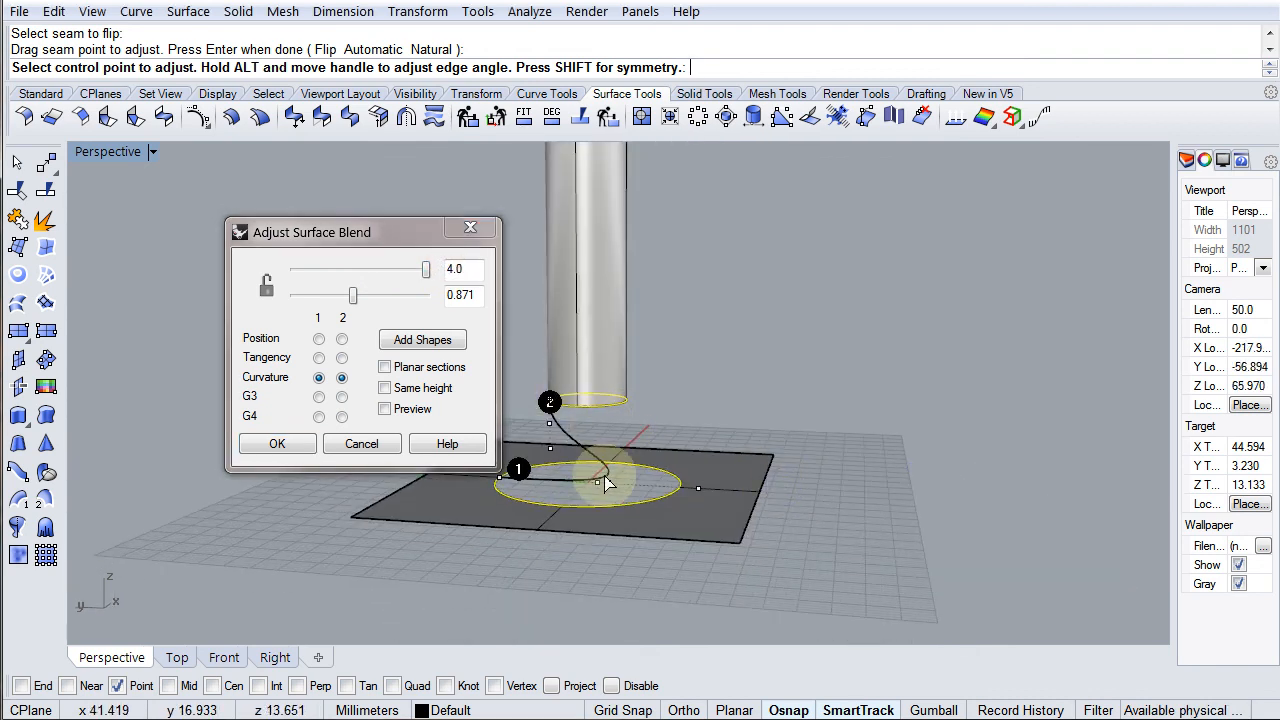
left_click_drag(430, 280, 407, 282)
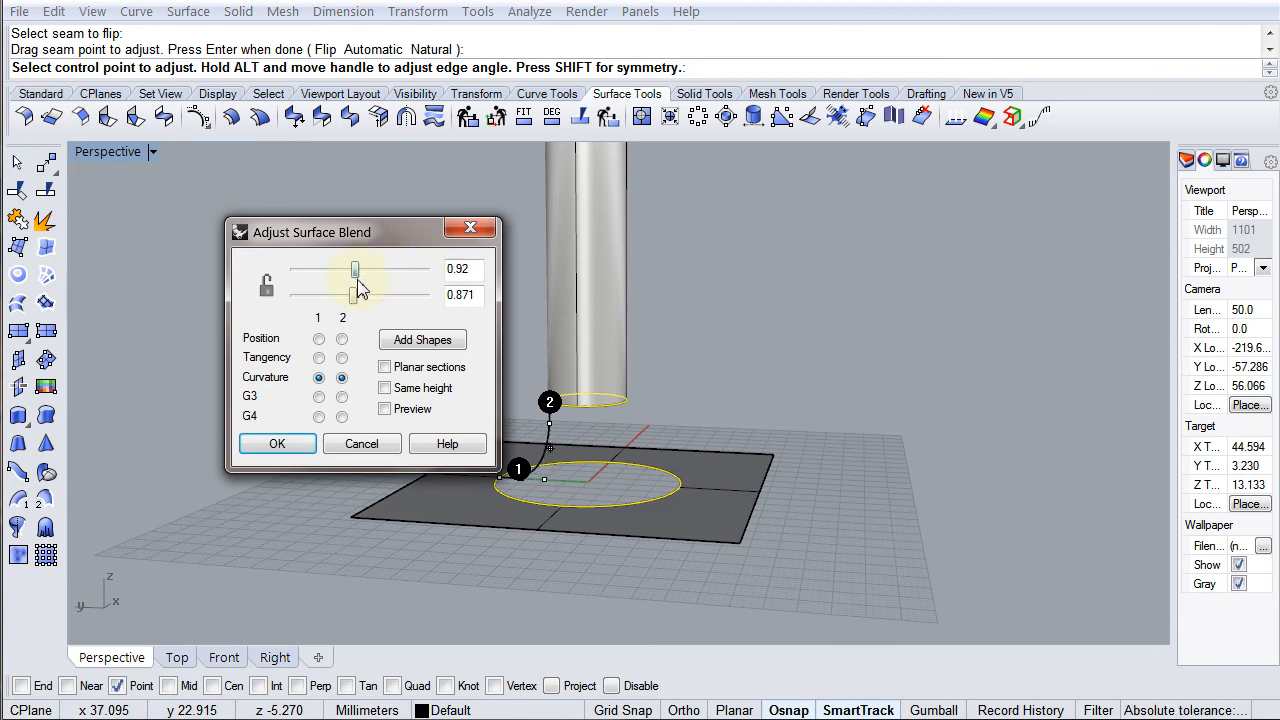
mouse_move(724, 524)
right_mouse_down()
mouse_move(808, 517)
mouse_move(729, 466)
mouse_move(757, 517)
mouse_move(709, 523)
mouse_move(709, 509)
right_mouse_up()
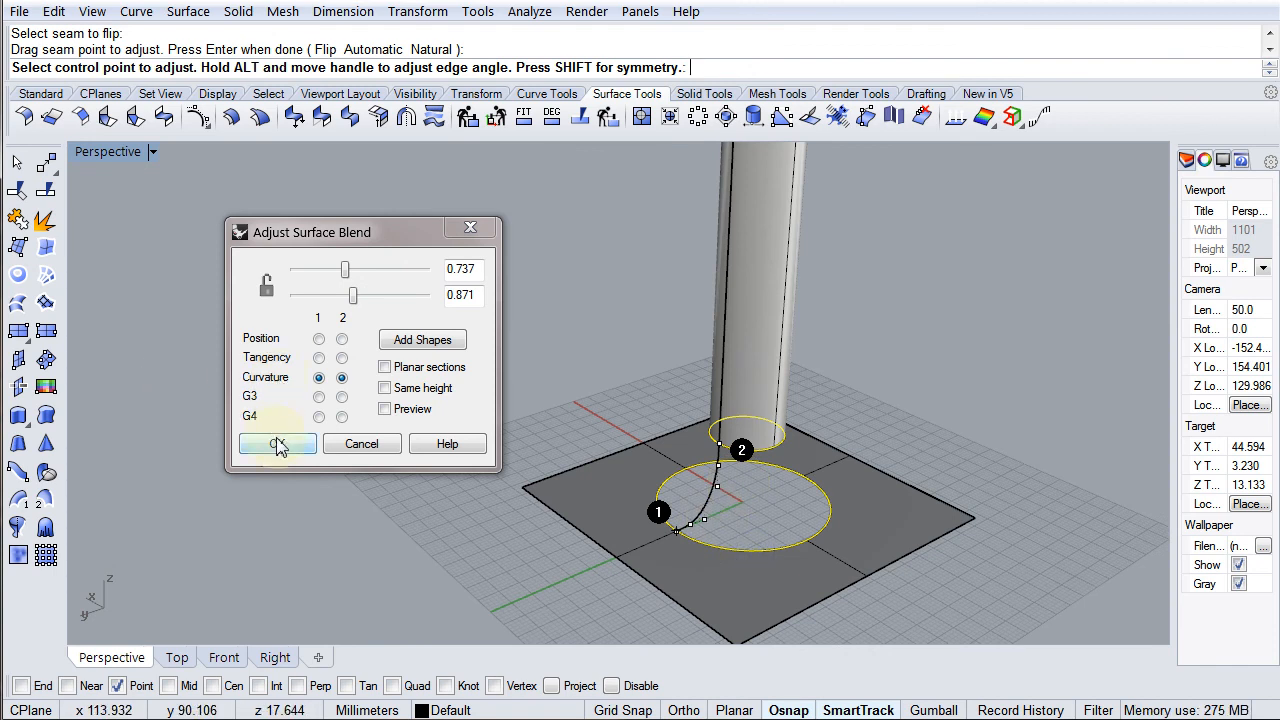
left_click(277, 444)
Inspect the new blend surface and the cylinder by selecting each one separately and clearing the selection.
right_click_drag(897, 630, 731, 503)
left_click(726, 503)
left_click(838, 345)
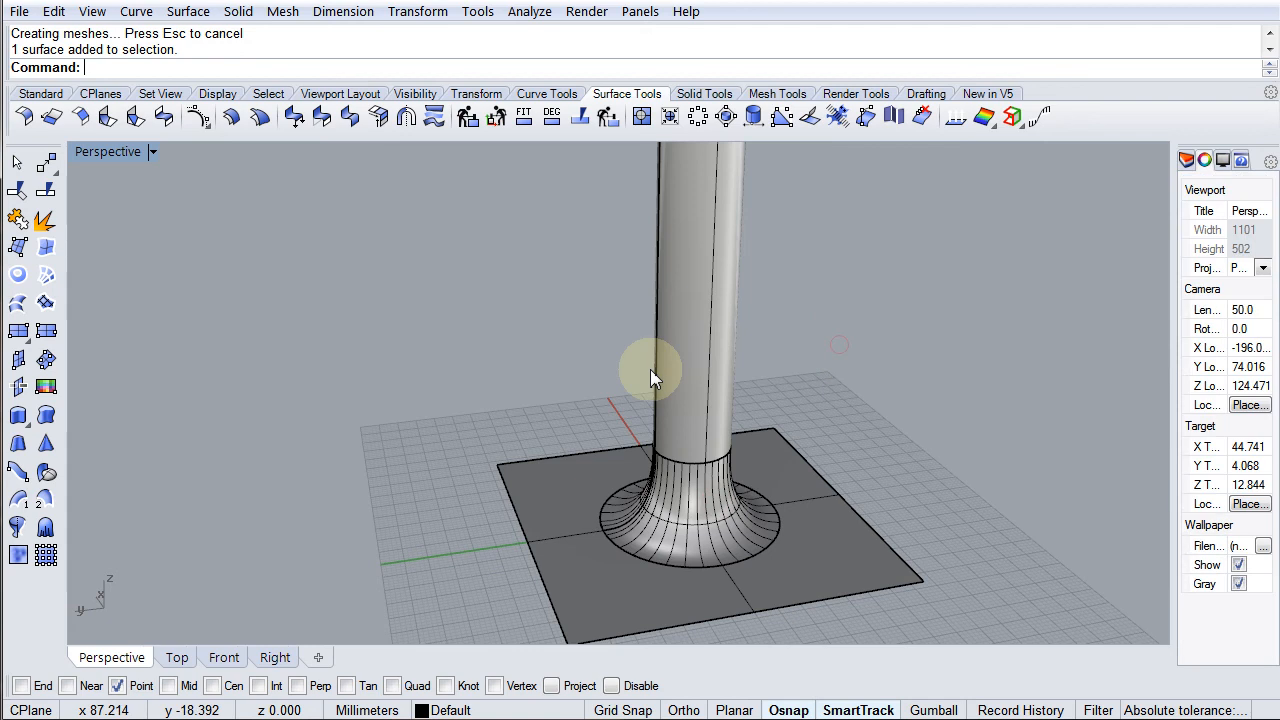
left_click(650, 370)
left_click(854, 344)
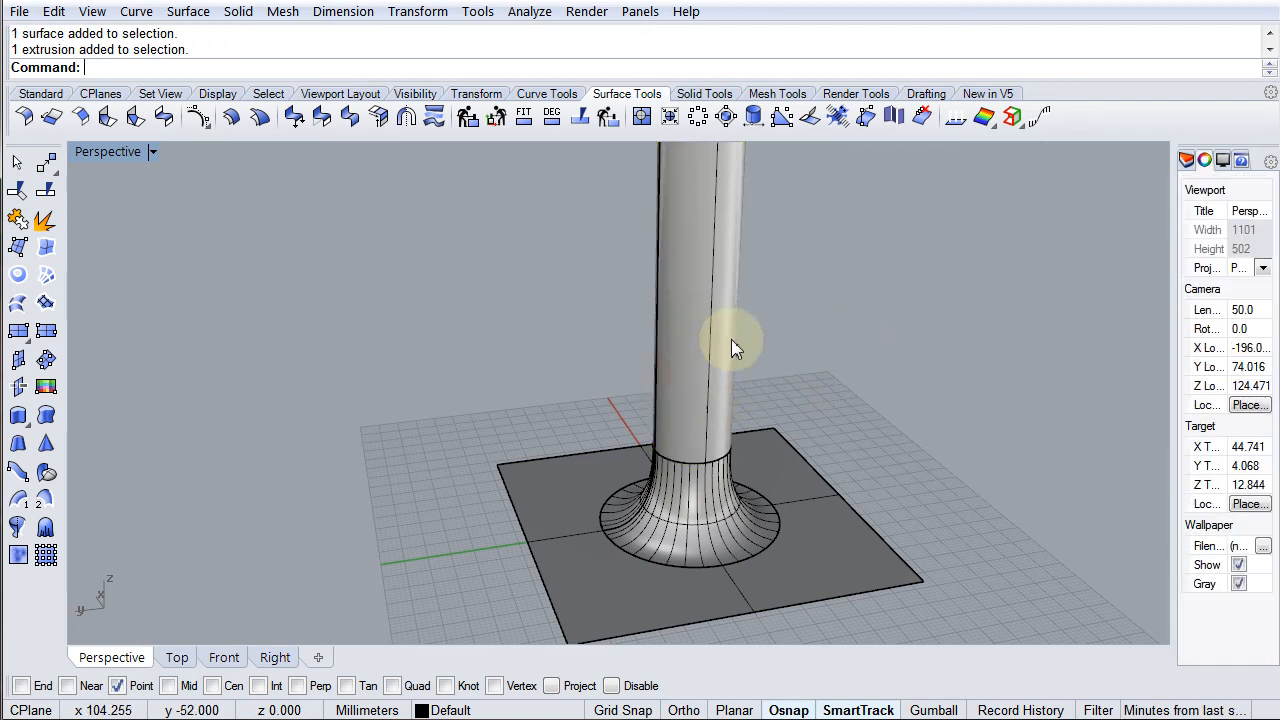
Run a Zebra analysis on the planar surface, the blend surface and the cylinder together.
left_click(740, 533)
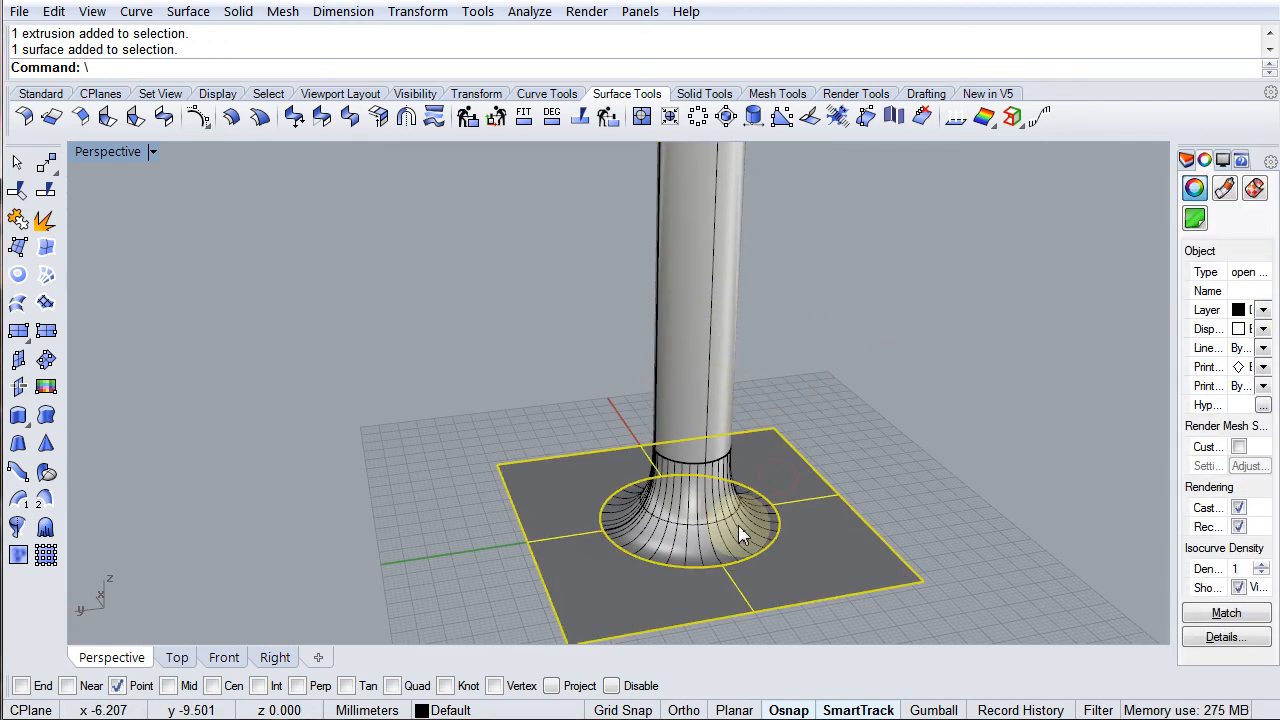
left_click(740, 533, "shift")
left_click(697, 256, "shift")
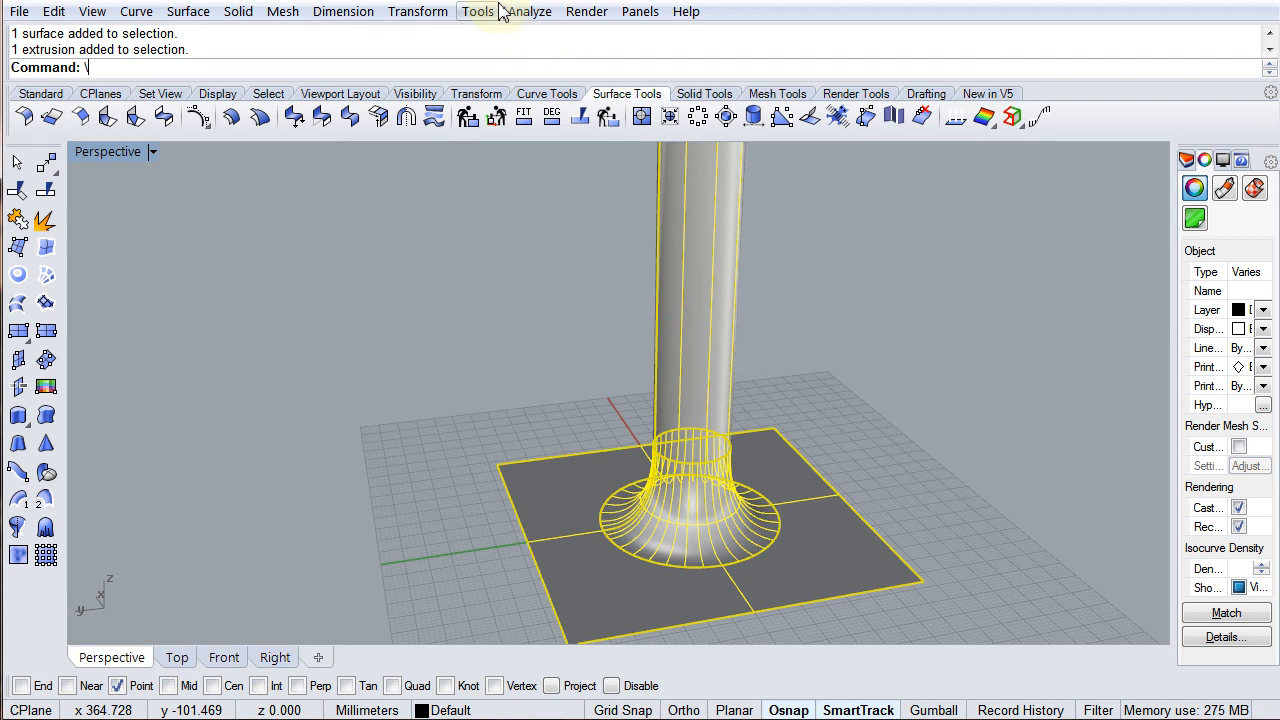
left_click(535, 14)
left_click(540, 16)
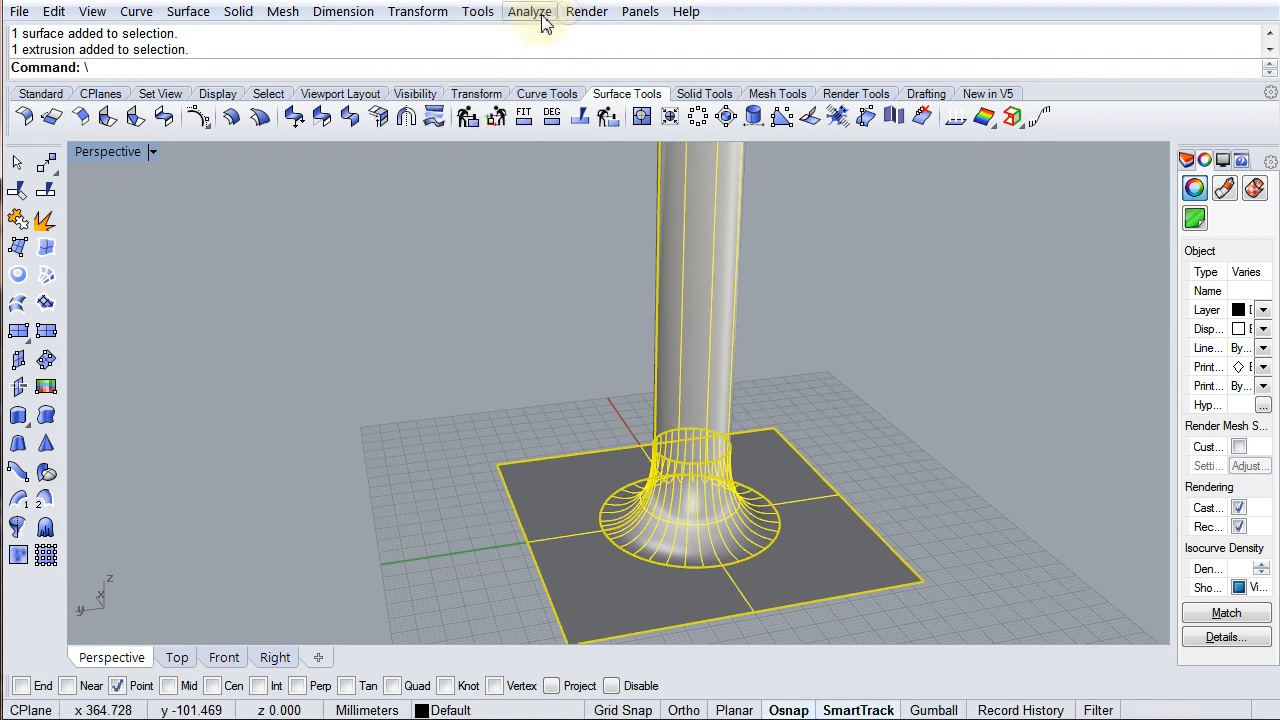
left_click(544, 20)
mouse_move(532, 92)
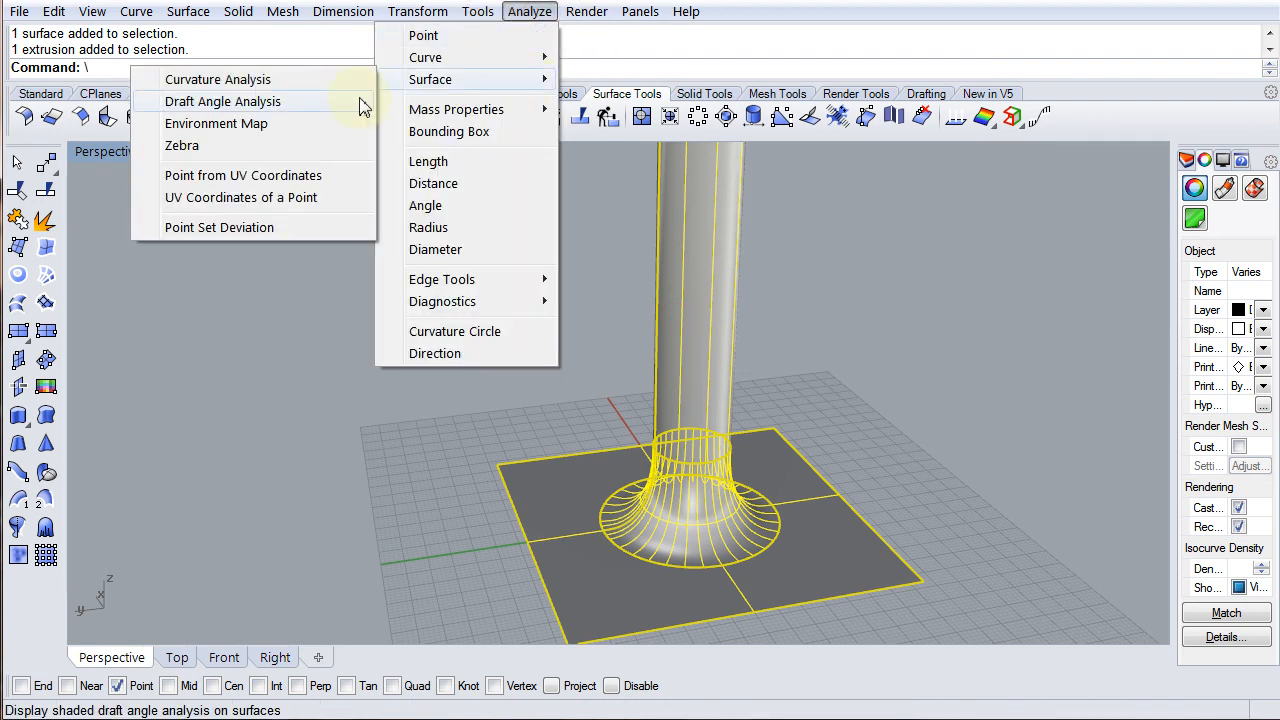
left_click(258, 158)
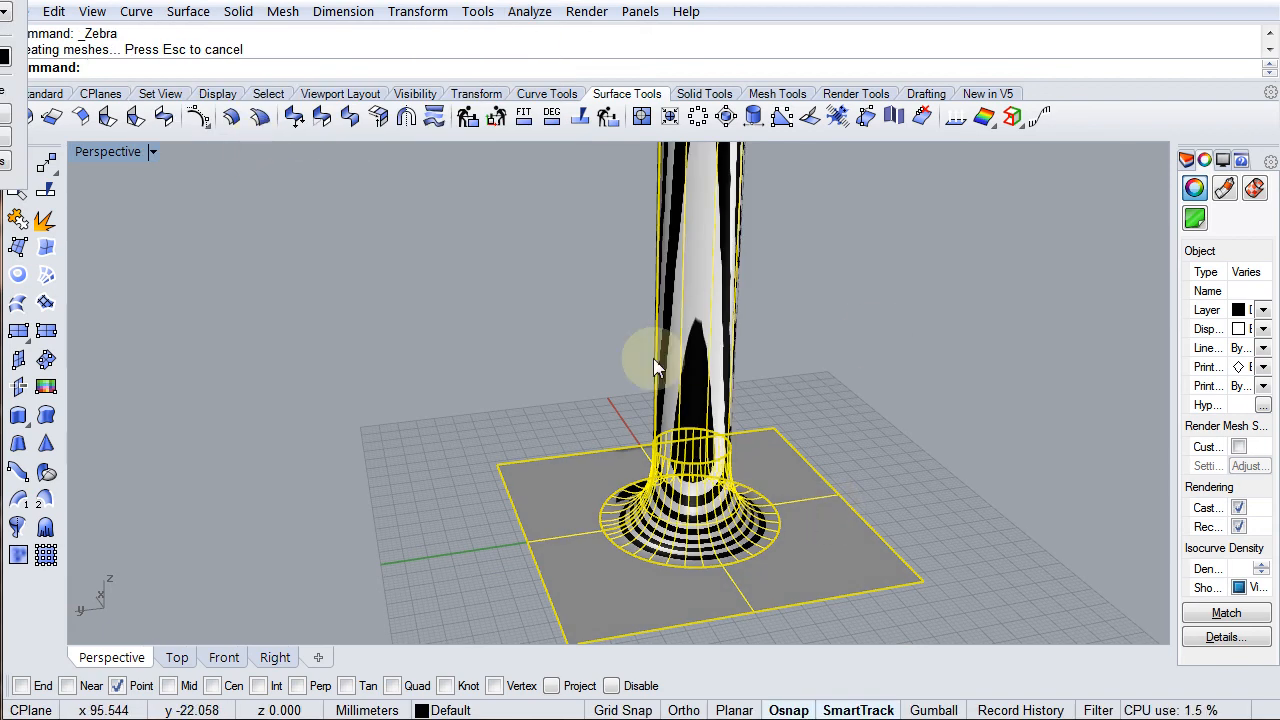
Examine the zebra stripes across both edges of the blend from several angles and close up, and end the analysis.
left_click(884, 323)
right_click_drag(794, 457, 806, 428)
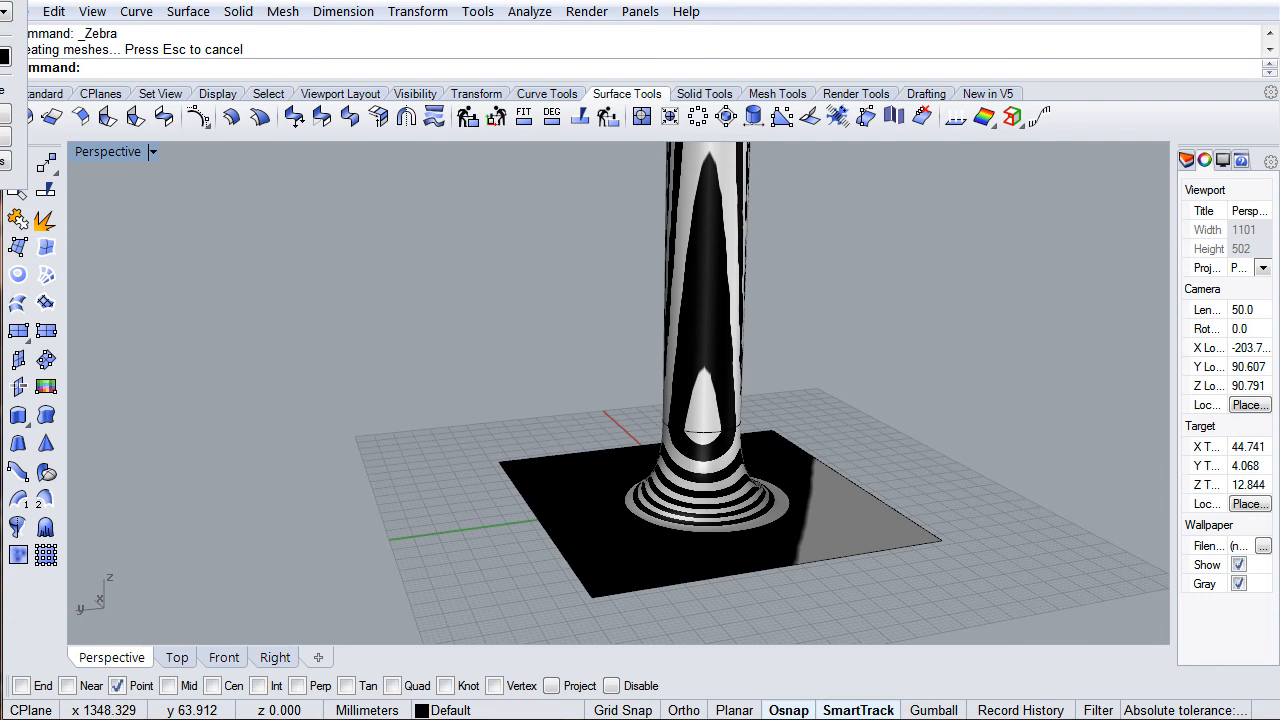
mouse_move(714, 543)
right_mouse_down()
mouse_move(680, 491)
mouse_move(694, 540)
right_mouse_up()
scroll(690, 555, "up", 8)
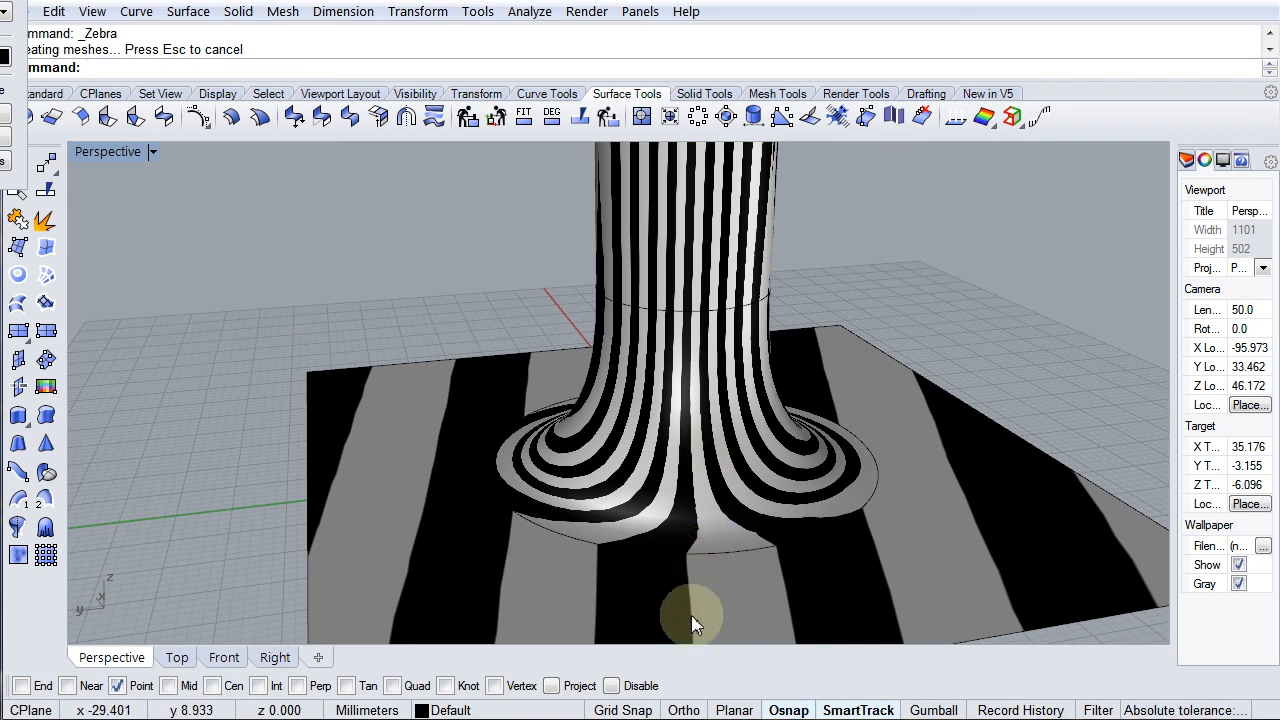
mouse_move(829, 543)
right_mouse_down()
mouse_move(752, 538)
mouse_move(777, 505)
mouse_move(824, 546)
mouse_move(963, 571)
mouse_move(857, 423)
right_mouse_up()
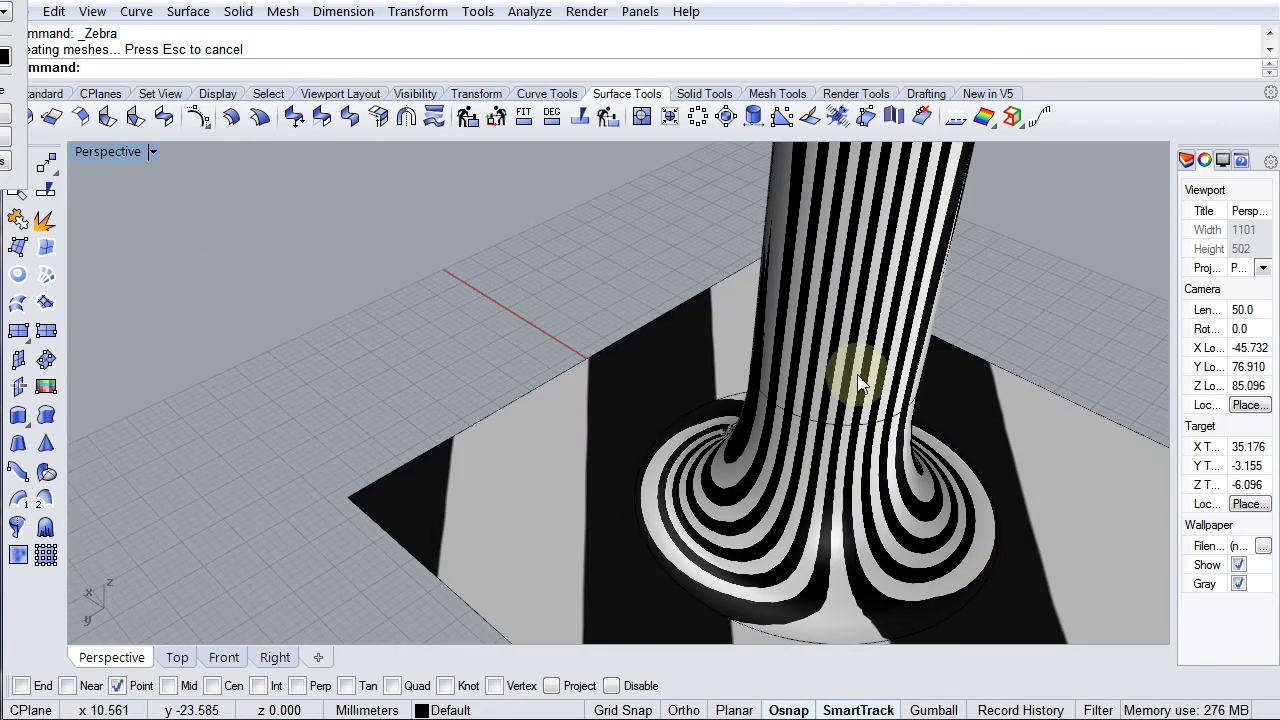
right_click_drag(805, 632, 808, 591)
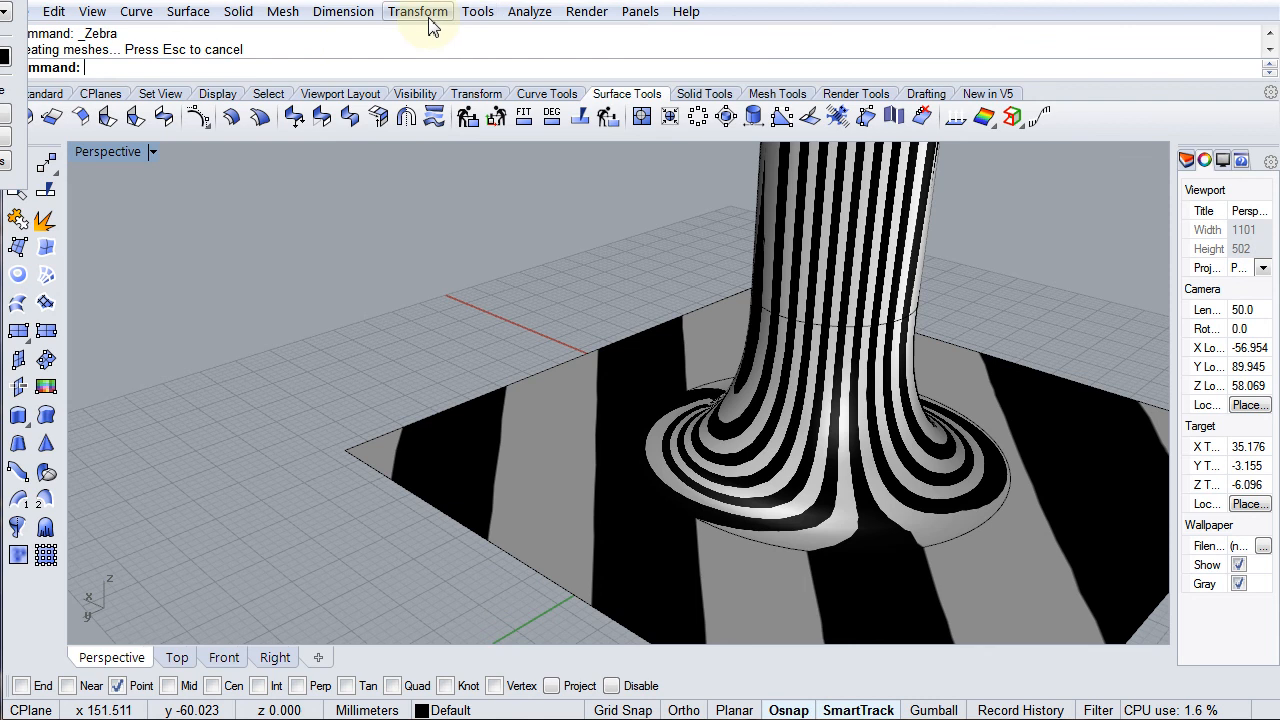
key("Return")
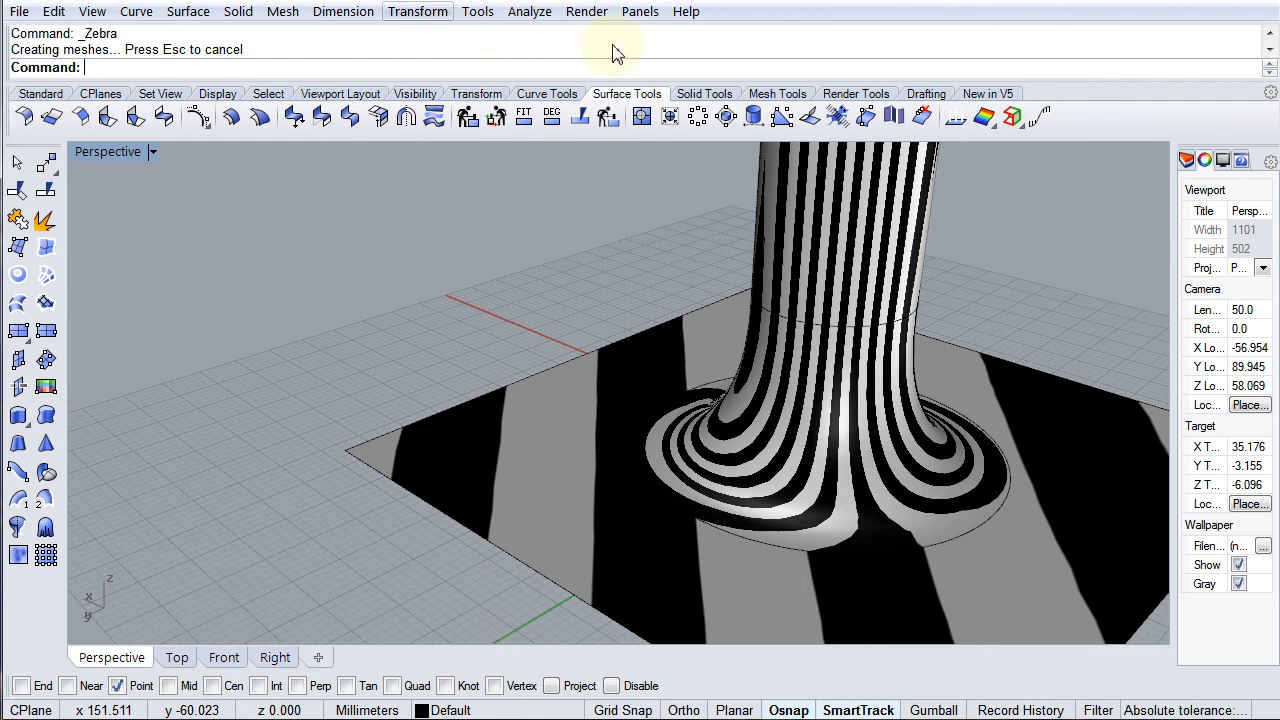
Run an Environment Map analysis on the blend surface, the cylinder and the planar surface.
left_click(530, 12)
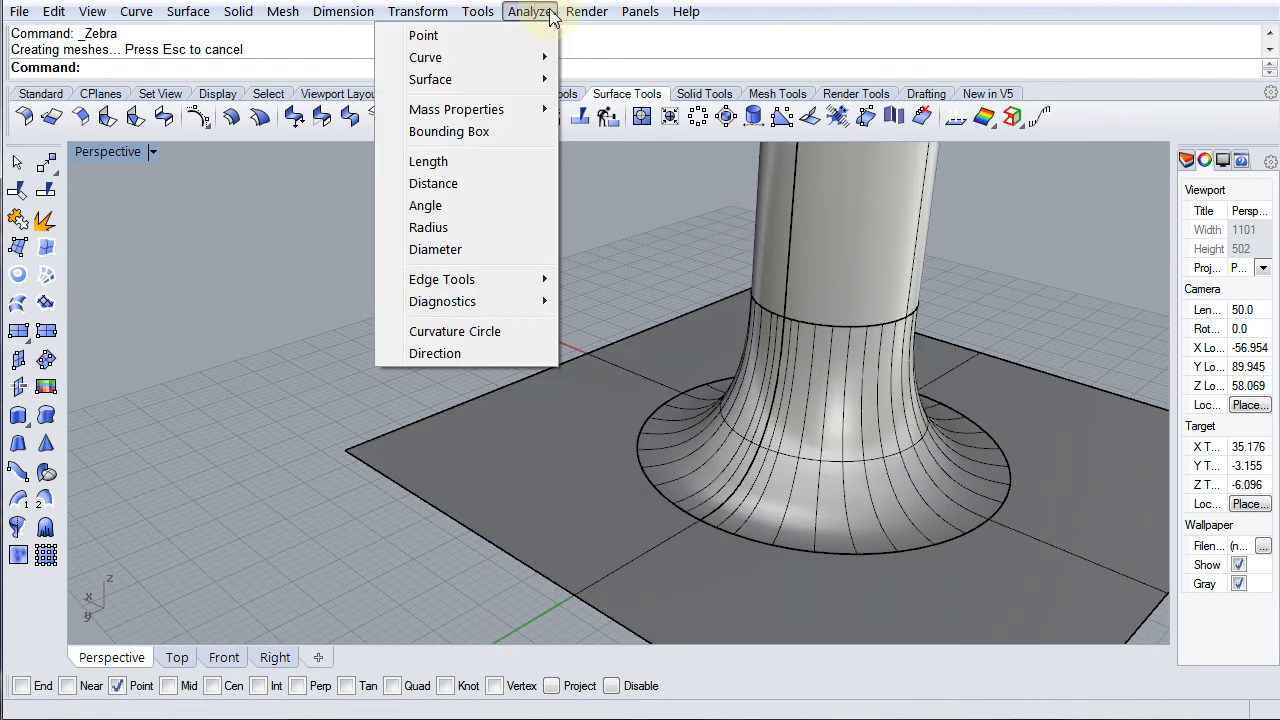
mouse_move(538, 84)
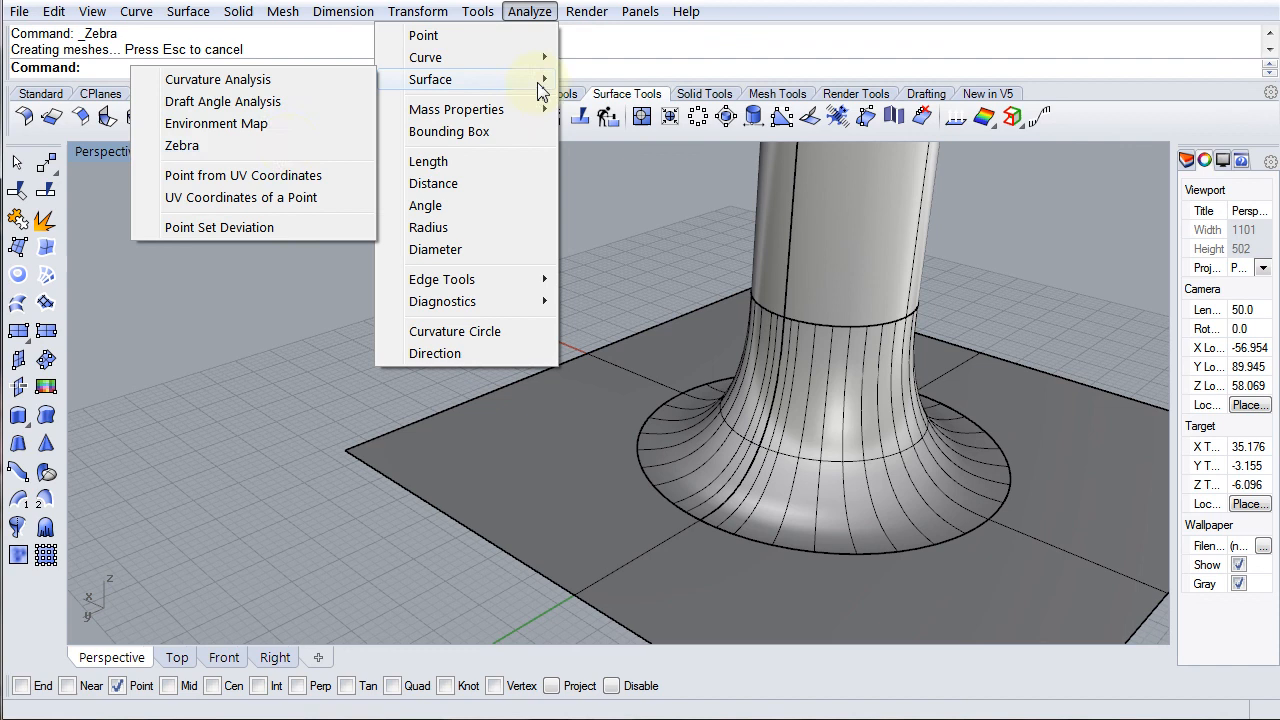
left_click(286, 128)
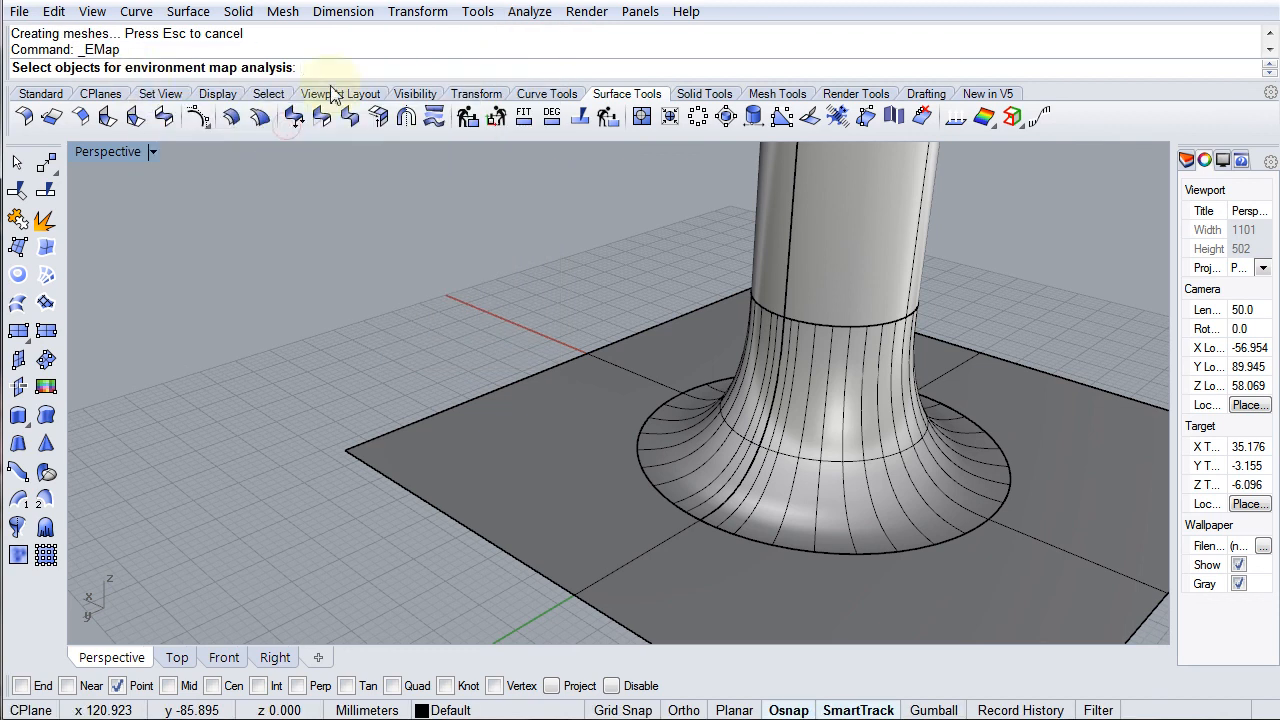
left_click(858, 393)
left_click(604, 510)
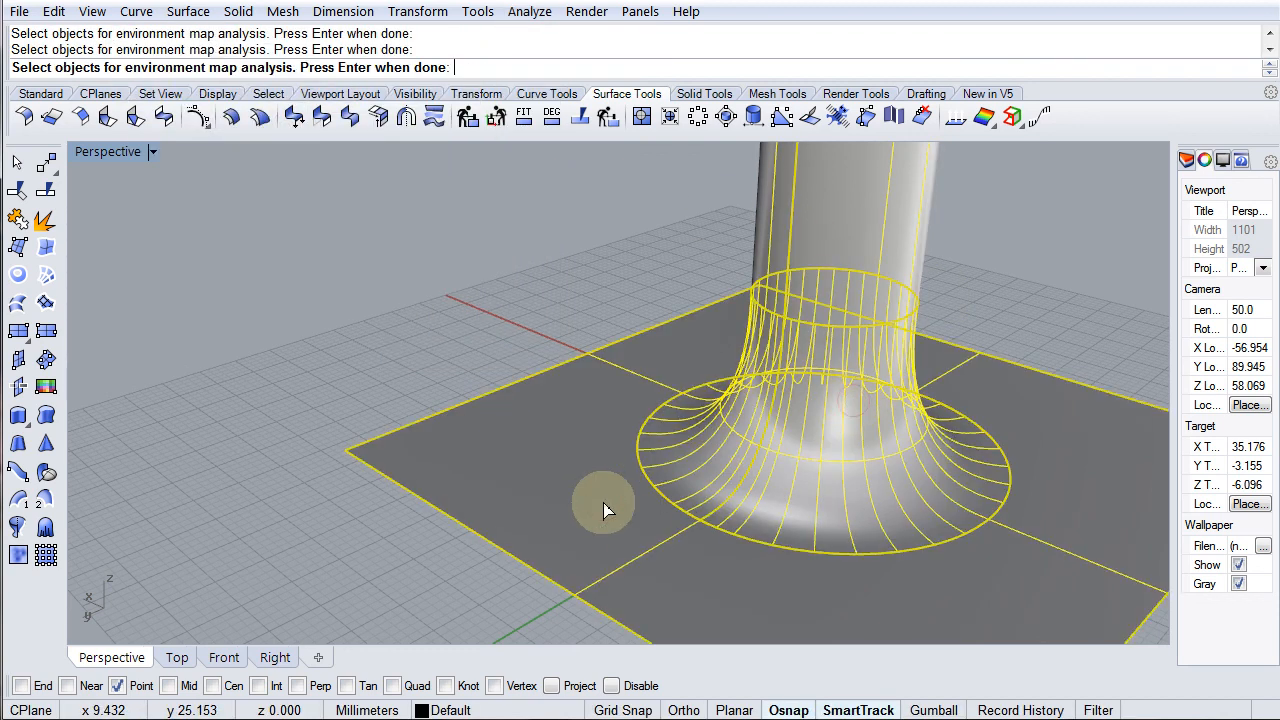
right_click(603, 502)
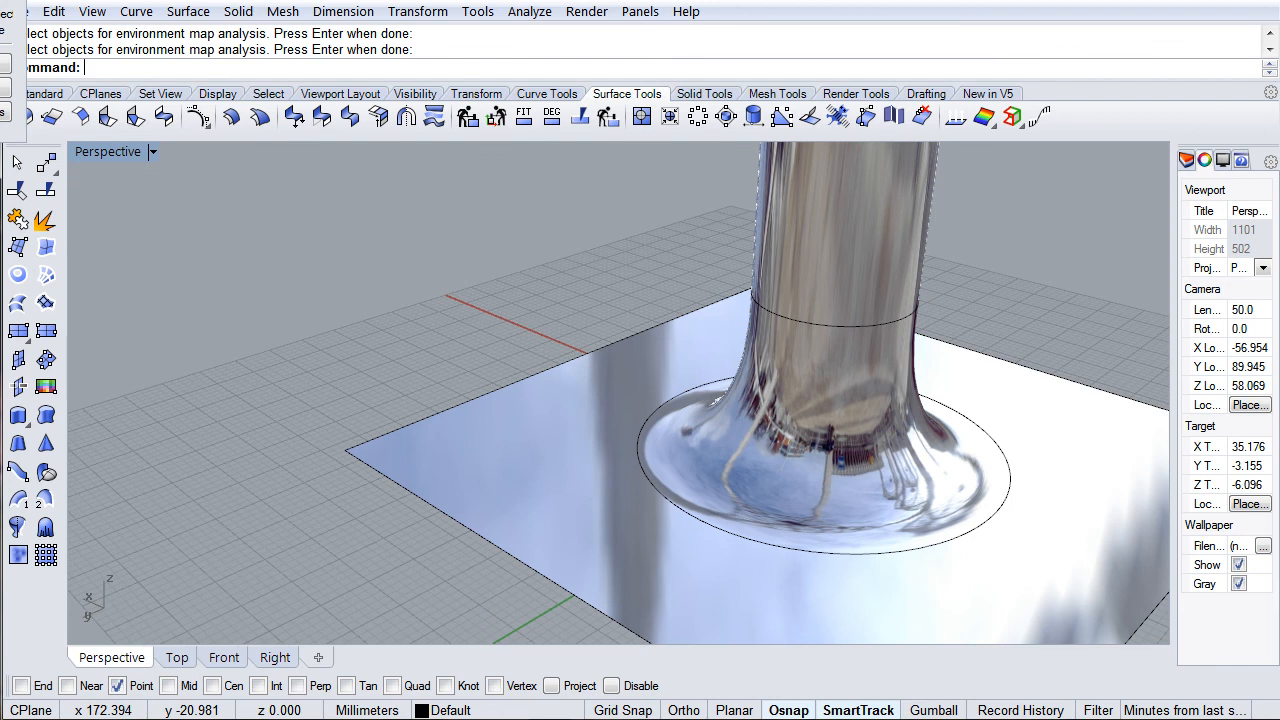
Switch the environment map to sunroom 1.png and to Sunset.jpg, examine the reflections across the blend, and end the analysis.
left_click_drag(40, 8, 430, 152)
left_click(425, 198)
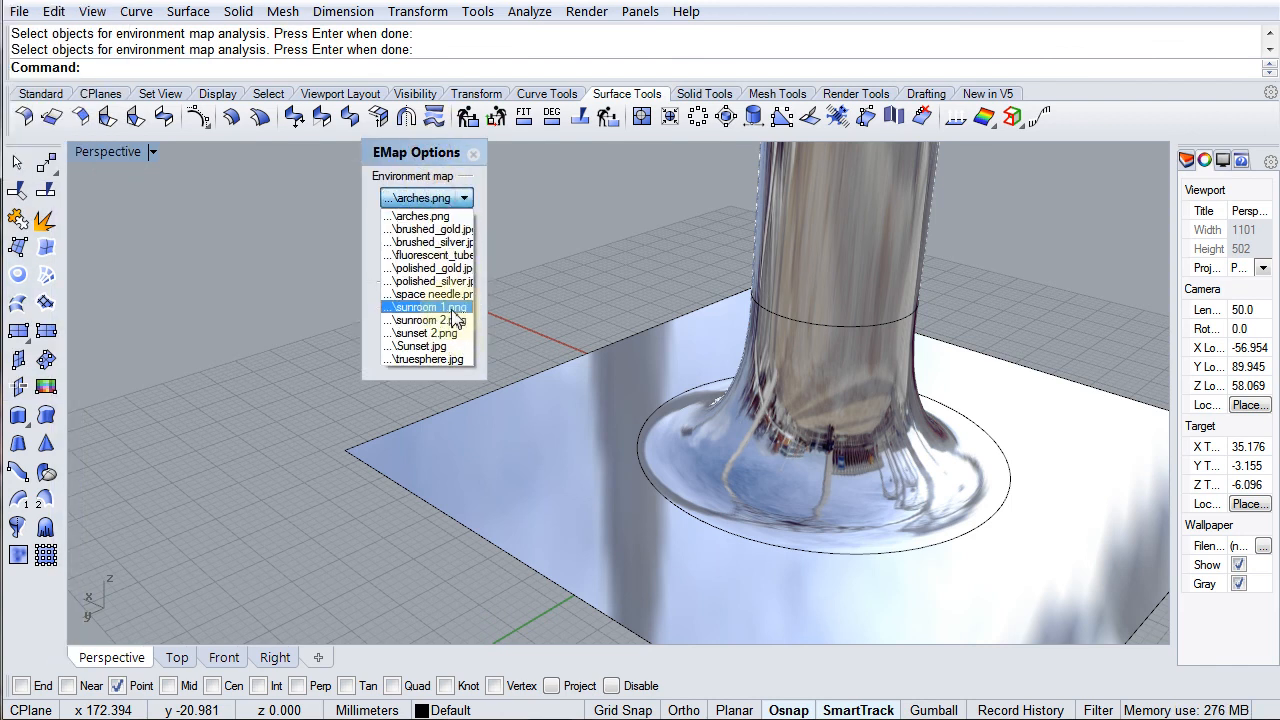
left_click(428, 307)
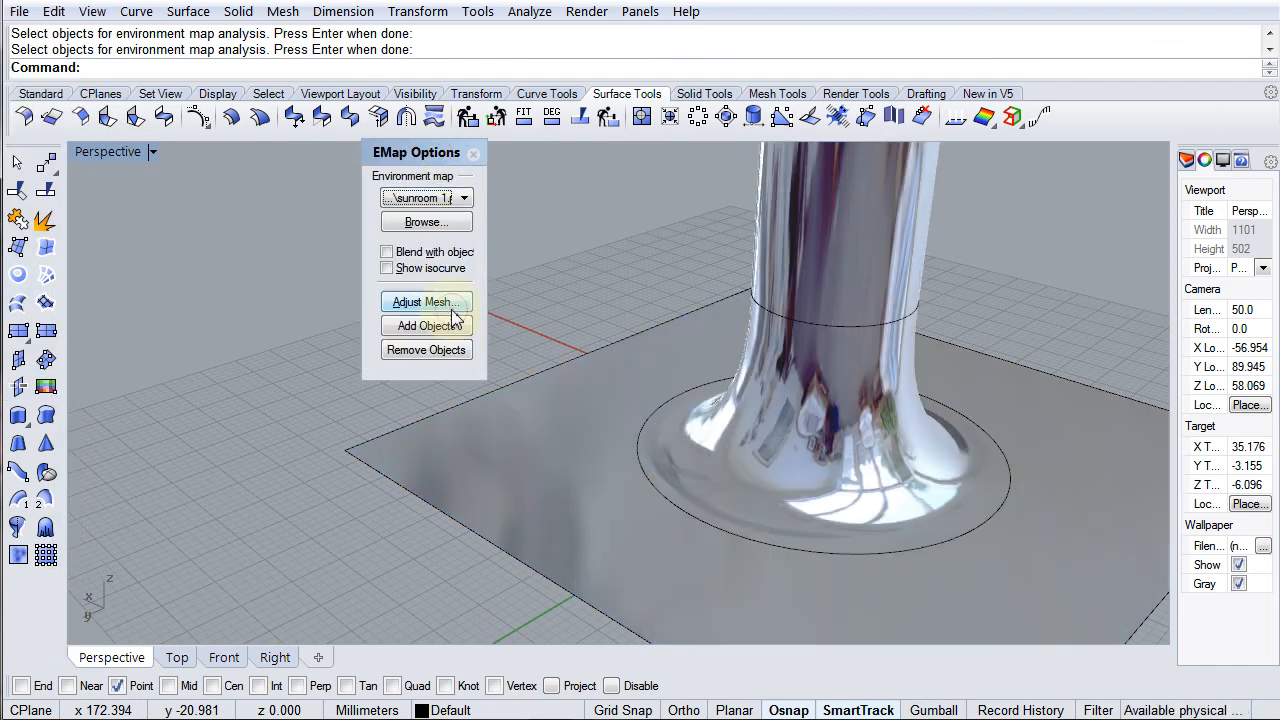
left_click(445, 200)
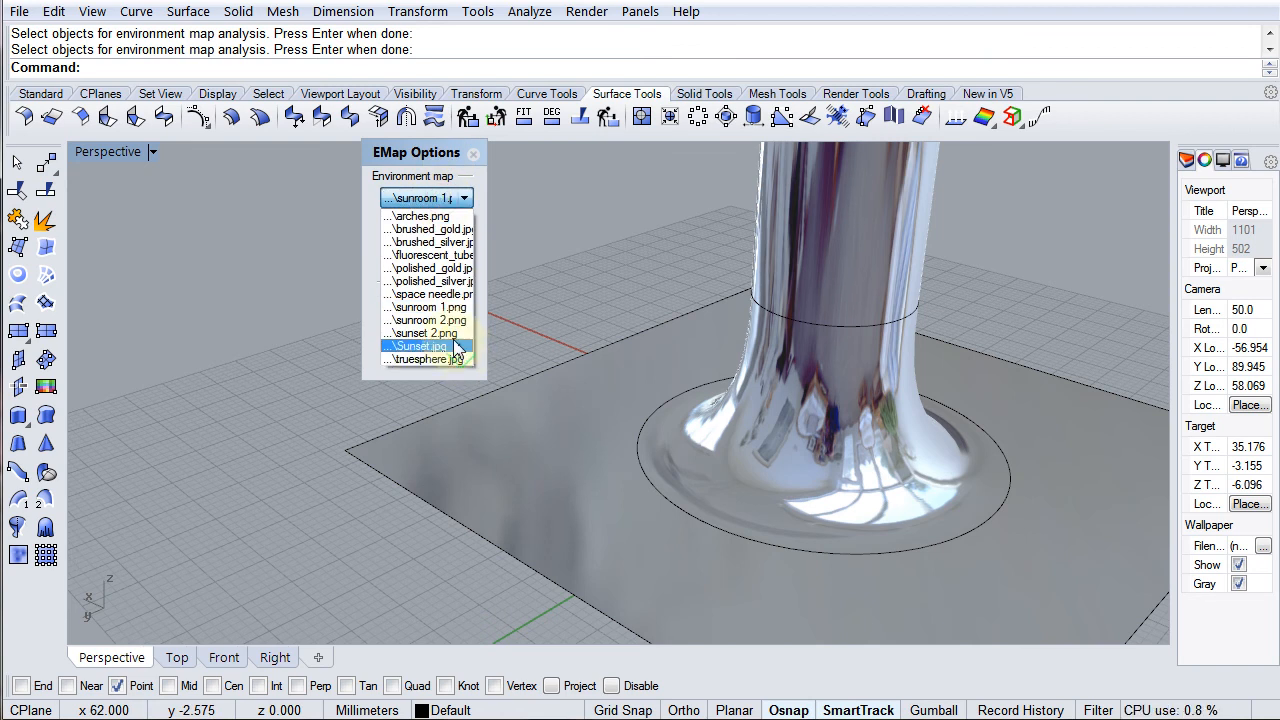
left_click(456, 346)
right_click_drag(814, 409, 1078, 481)
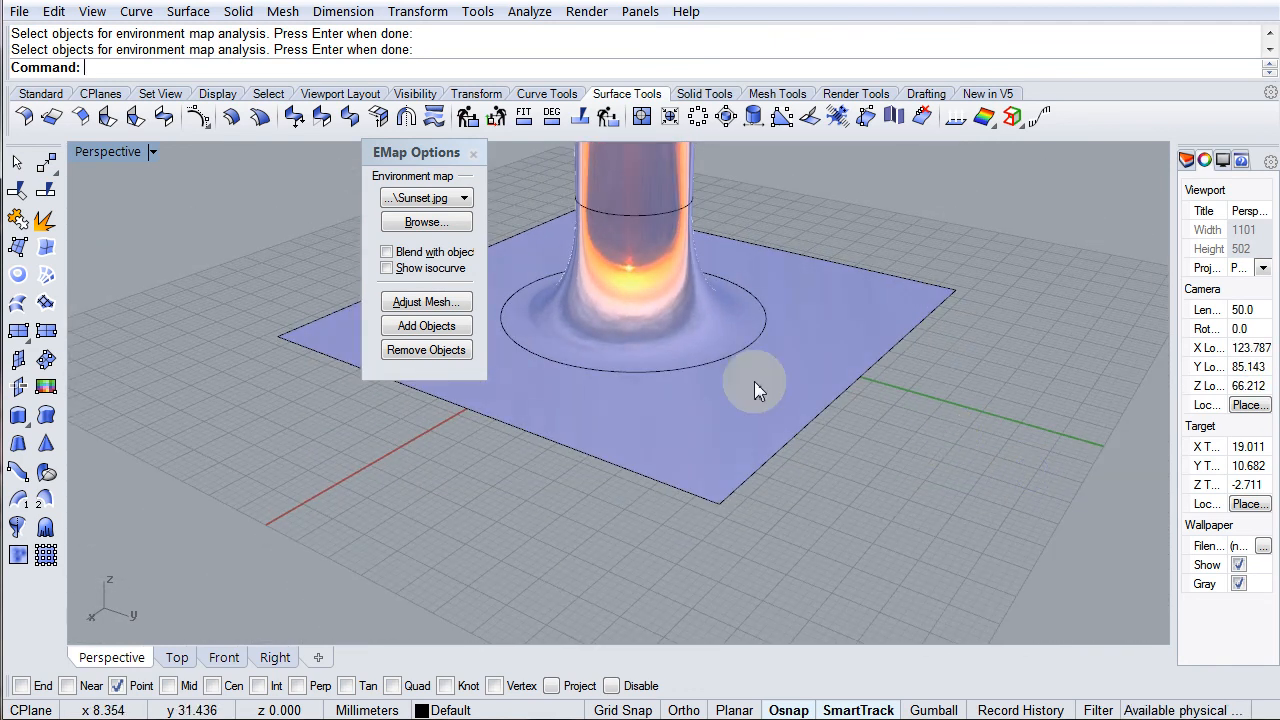
left_click(478, 153)
Move the cylinder off the top of the blend surface to a spot beside the planar surface and clear the selection.
right_click_drag(672, 312, 686, 462, "shift")
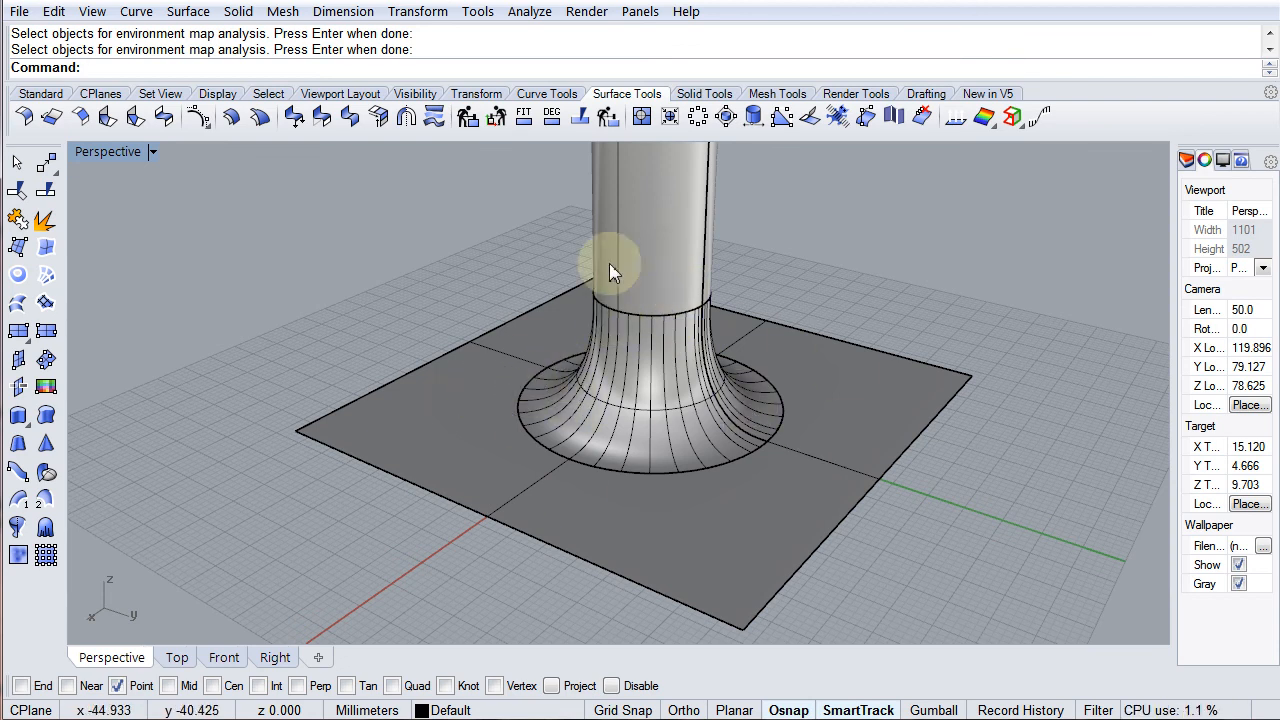
left_click(660, 245)
left_click_drag(665, 230, 355, 260)
left_click(337, 413)
left_click(309, 377)
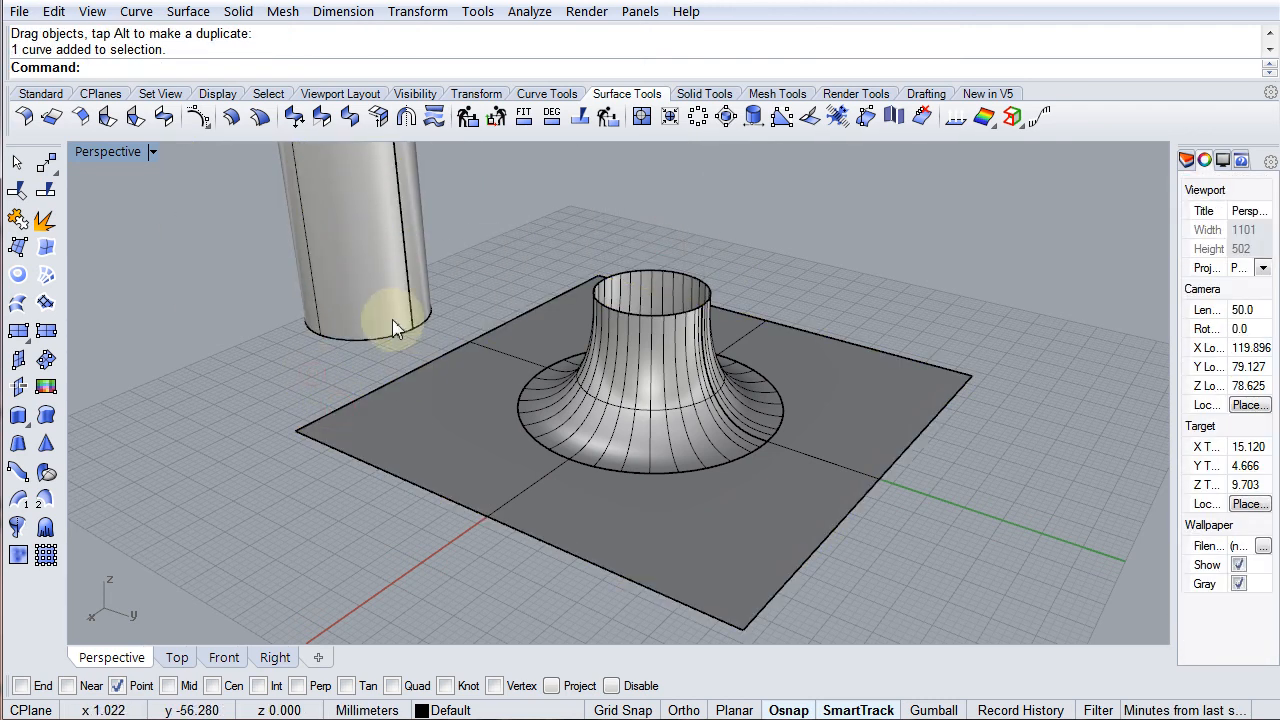
Try to create a curvature blend surface between the planar surface's outer edge and the cylinder's bottom edge.
left_click(163, 118)
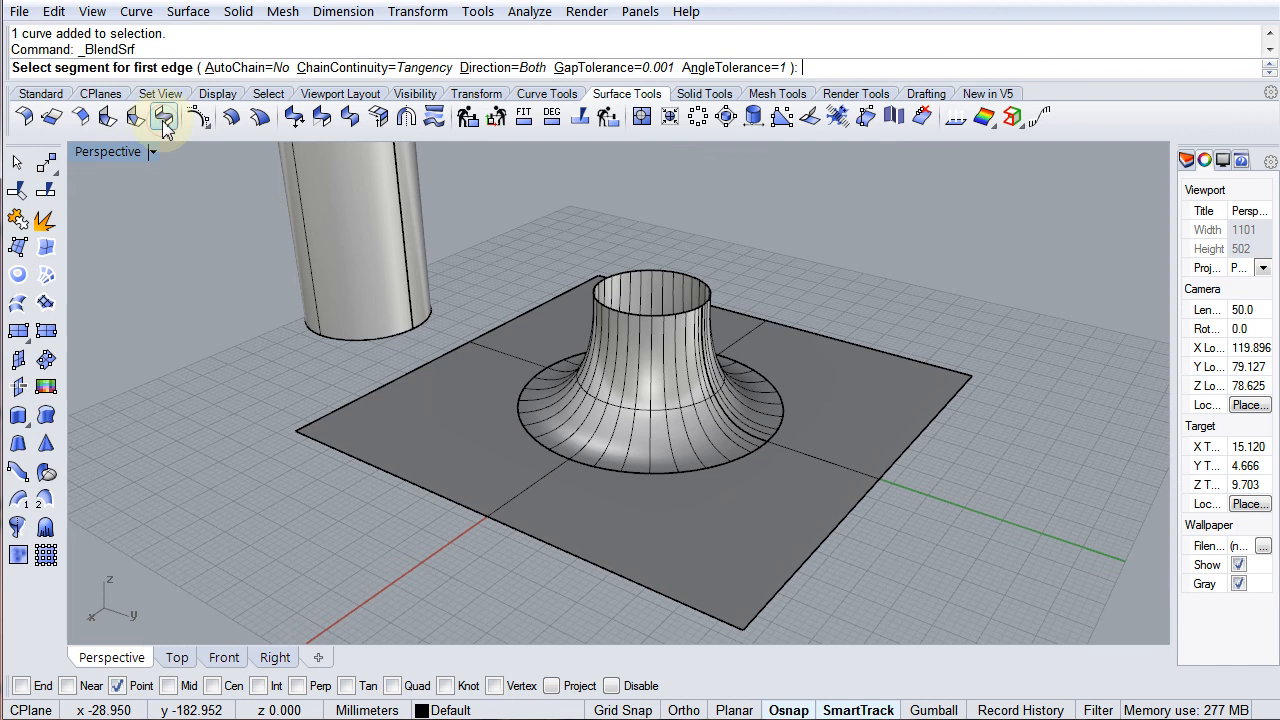
left_click(373, 393)
right_click(368, 350)
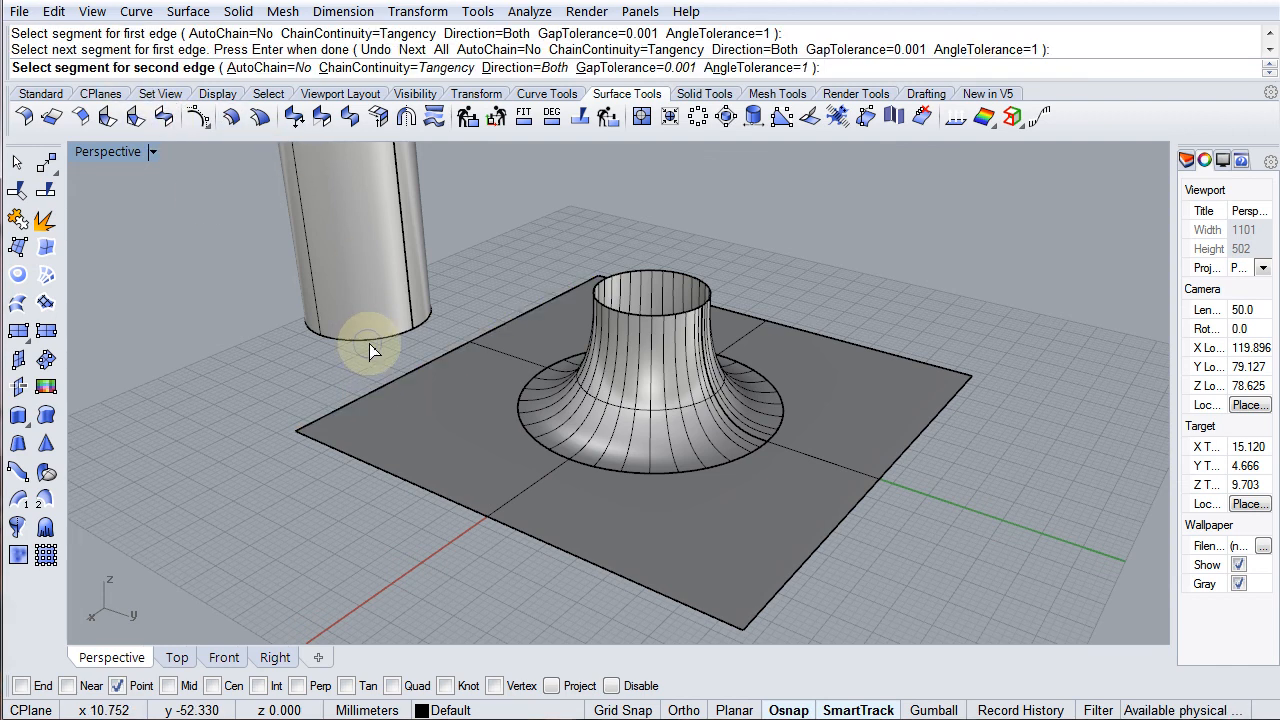
left_click(377, 343)
left_click(372, 338)
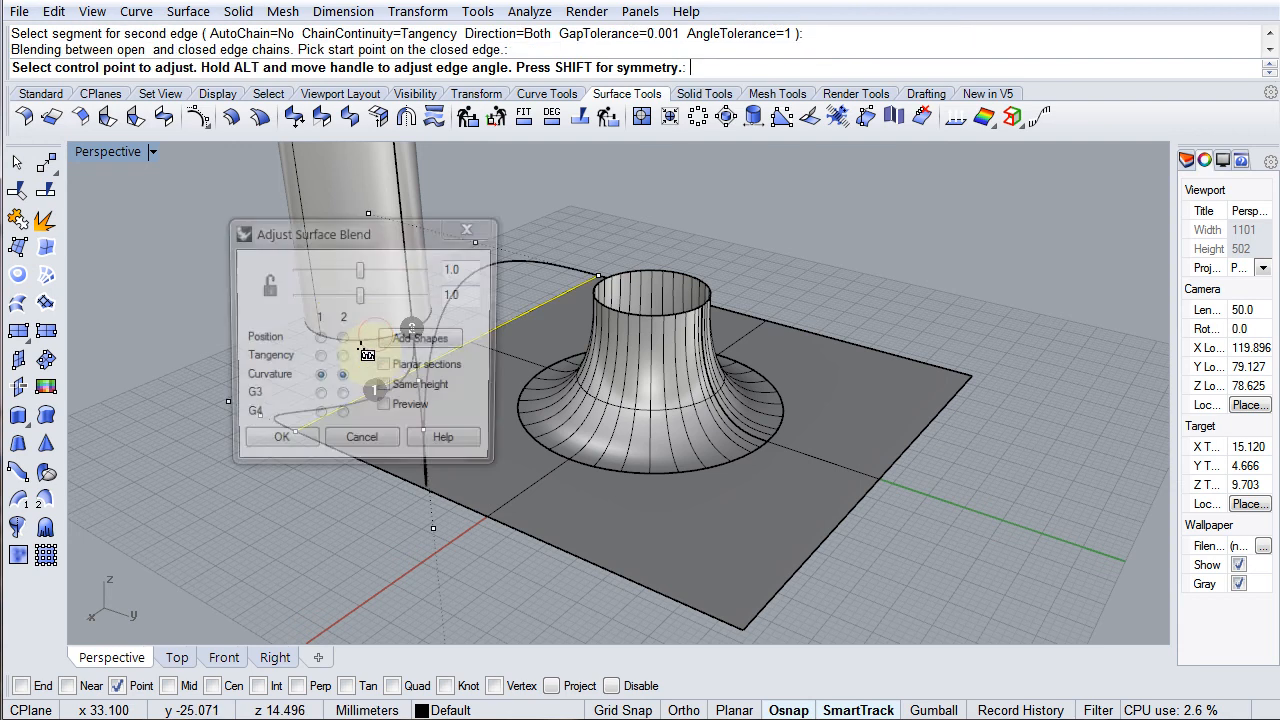
left_click(277, 444)
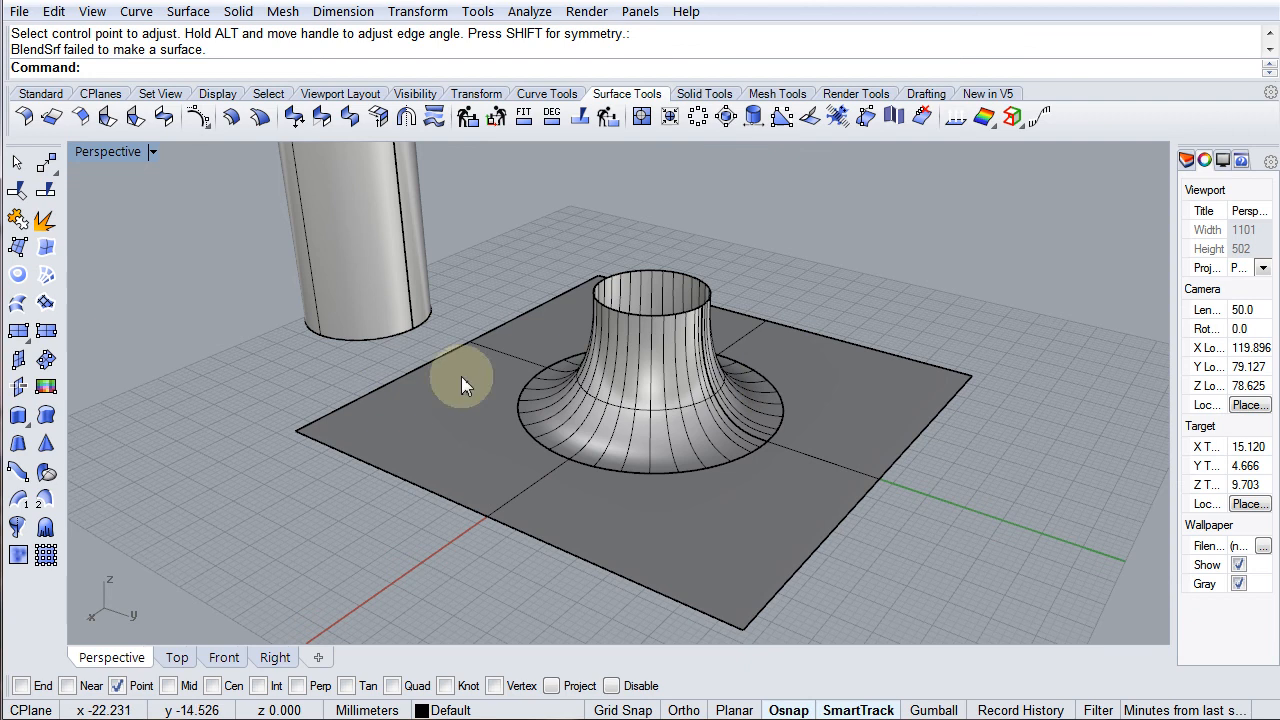
Duplicate the planar surface with the hole and place the copy beyond the original.
left_click(455, 433)
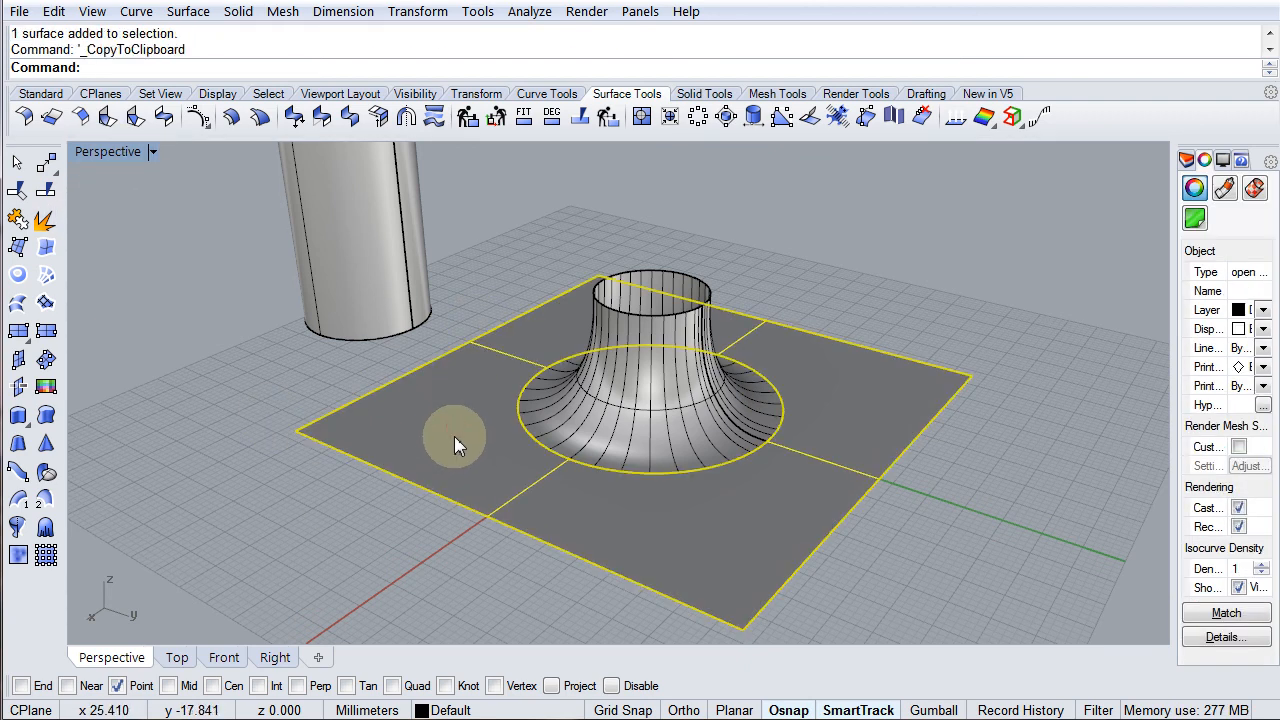
key("ctrl+v")
left_click_drag(460, 487, 842, 258)
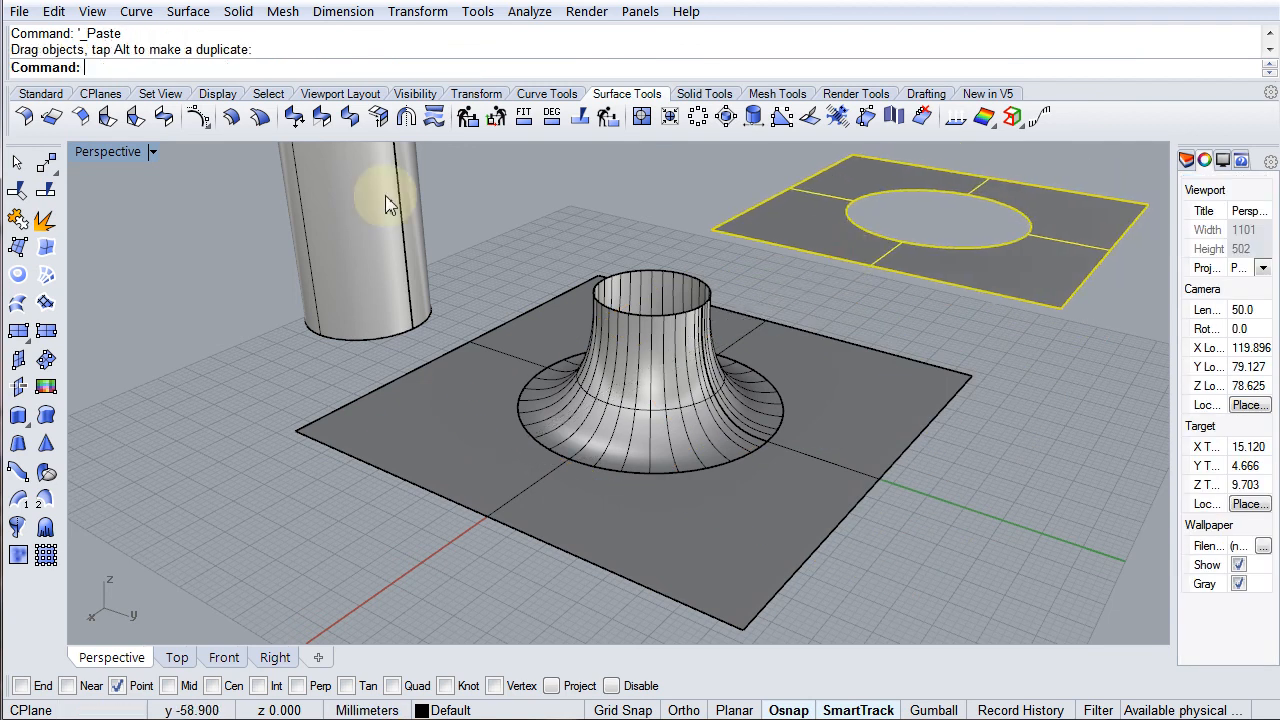
In the Front view, rotate the copied surface about its end nearest the original to a steep tilt and move it upward toward the original.
double_click(108, 151)
scroll(837, 534, "down", 3)
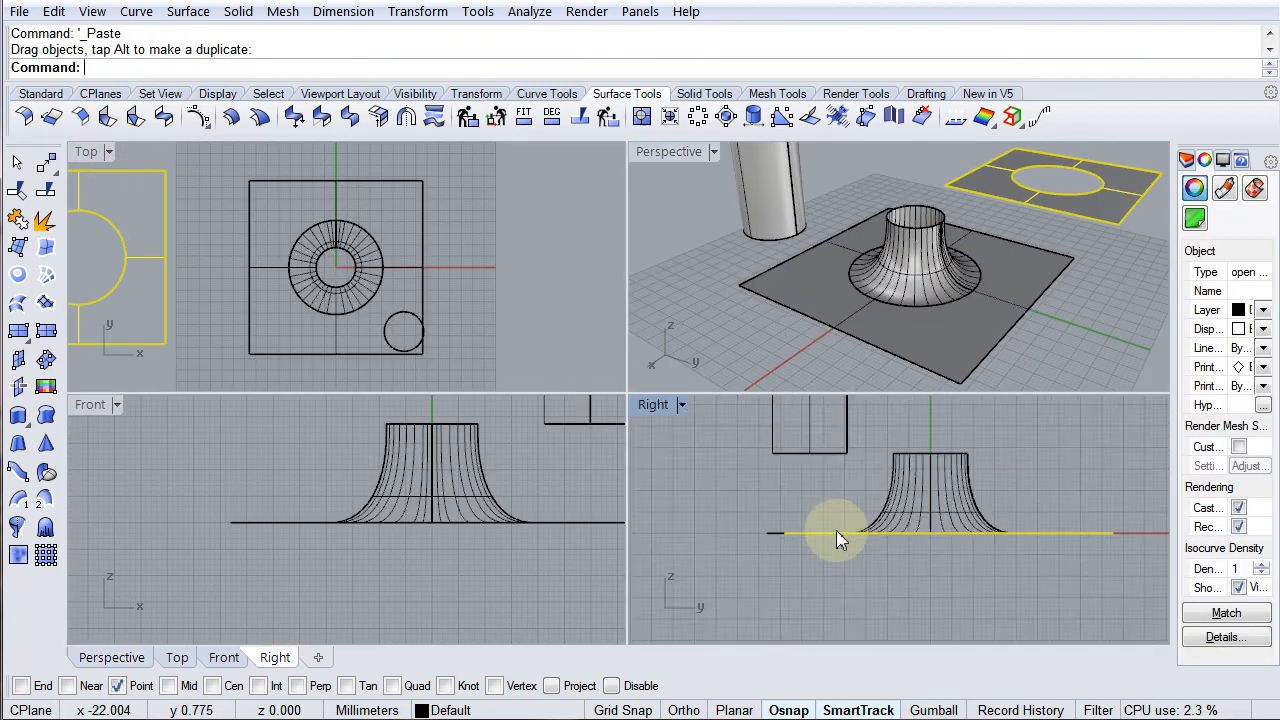
scroll(323, 533, "down", 3)
scroll(300, 528, "down", 2)
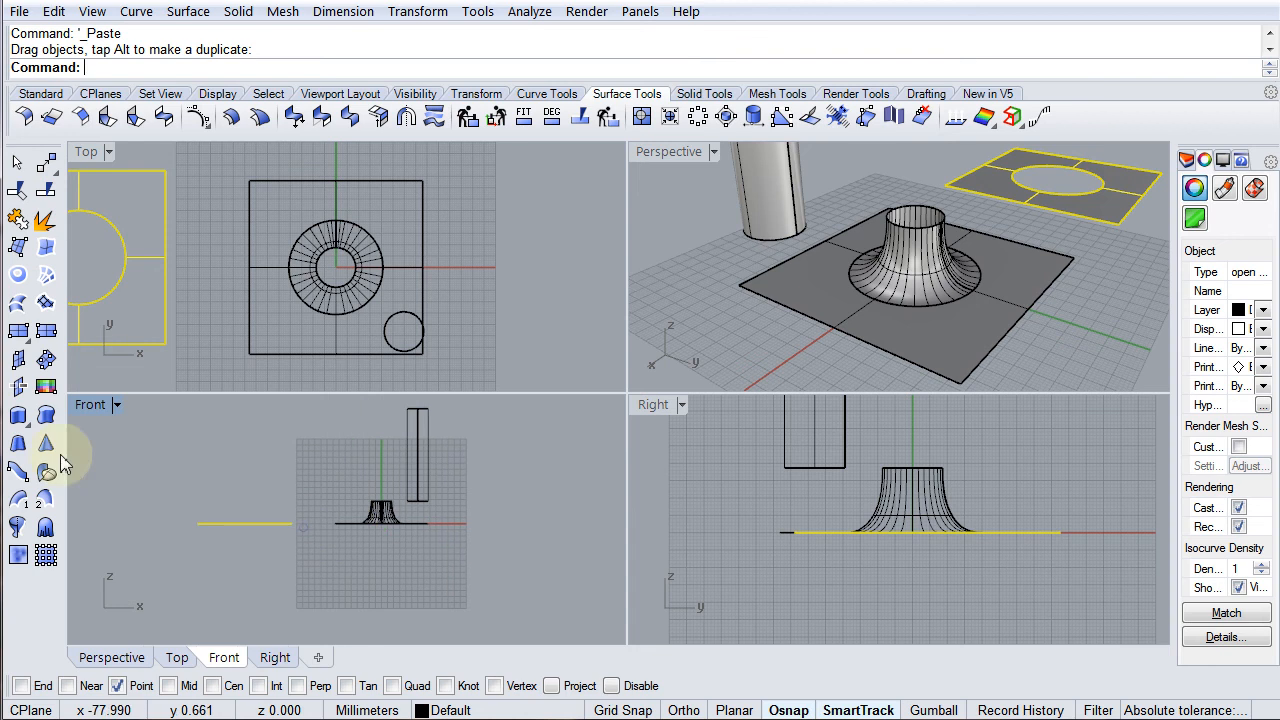
left_click(50, 93)
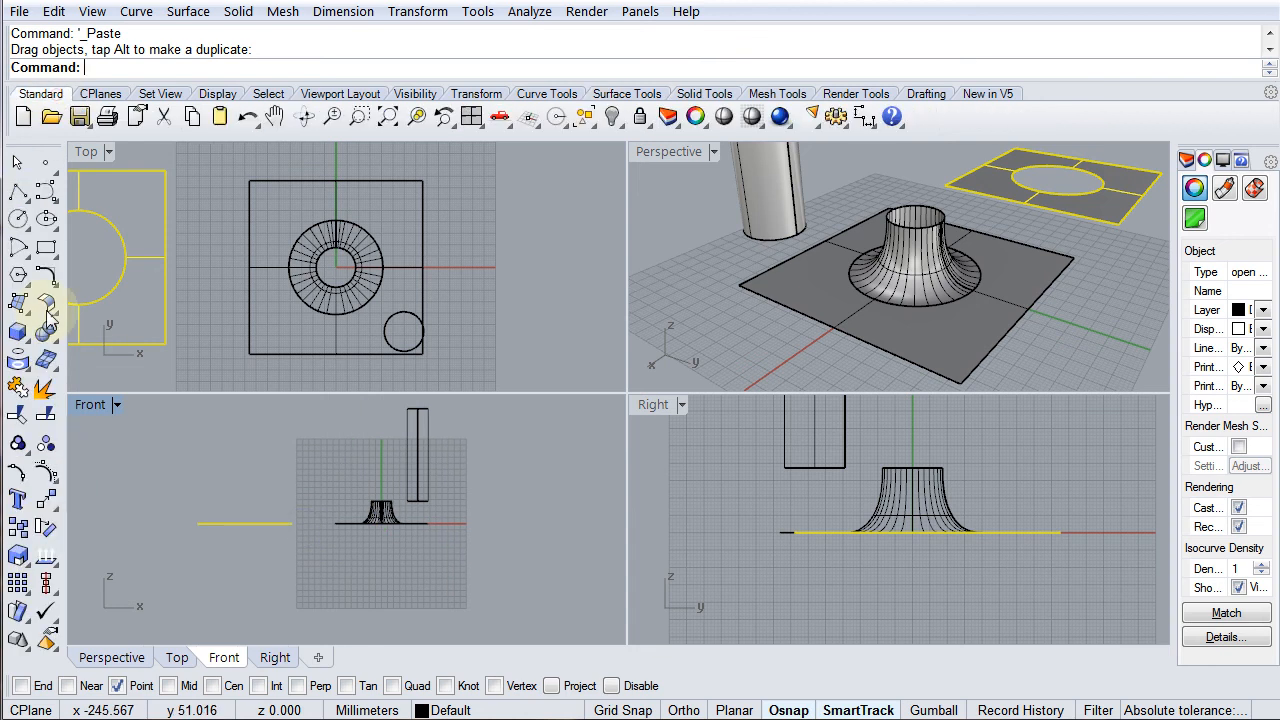
left_click(45, 528)
left_click(290, 525)
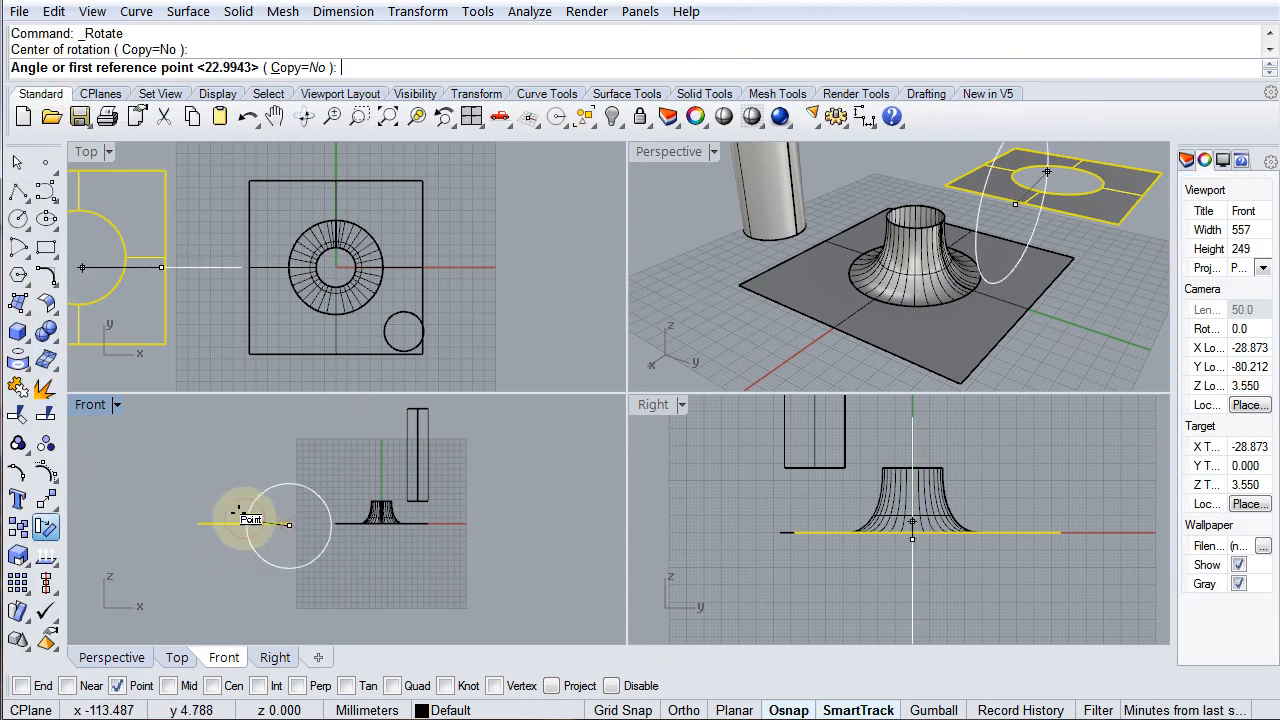
left_click(243, 522)
left_click(277, 466)
left_click_drag(302, 470, 326, 436)
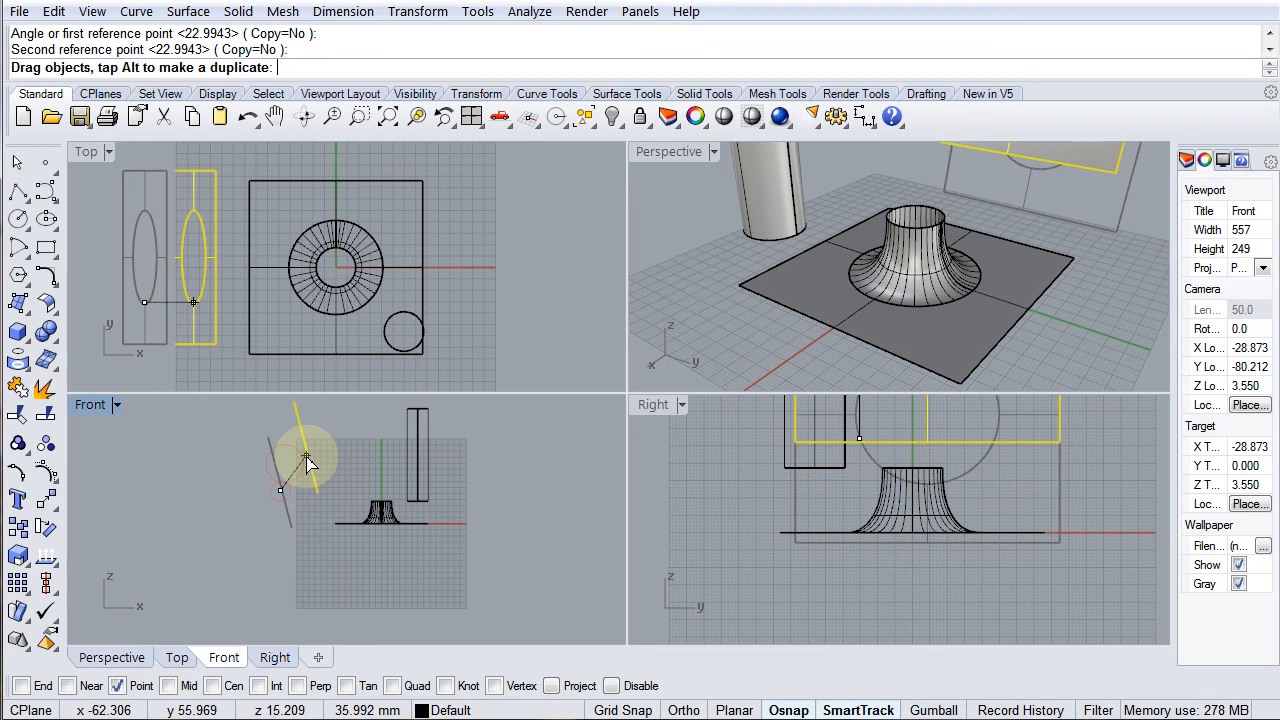
Reset the four-viewport layout and reframe the Perspective view on the tilted surface, the flat surface and the cylinder.
right_click_drag(900, 242, 834, 356)
right_click_drag(732, 150, 922, 298)
left_click(922, 298)
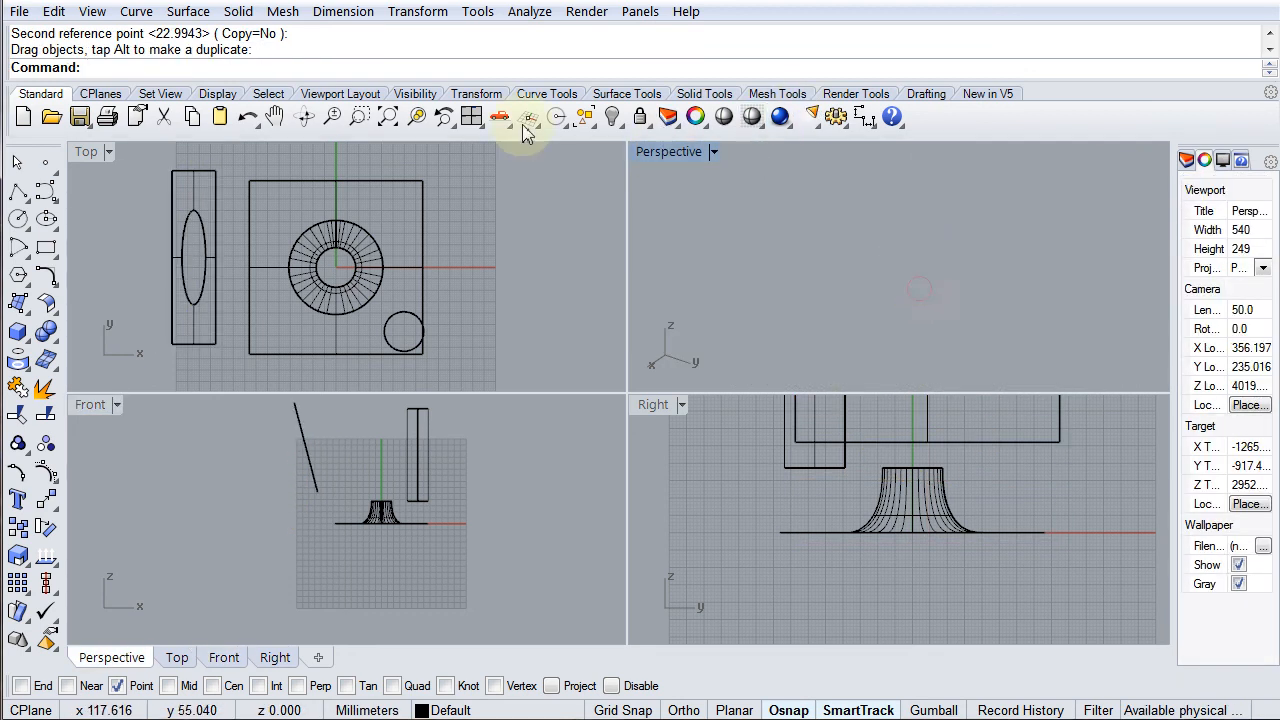
left_click(472, 117)
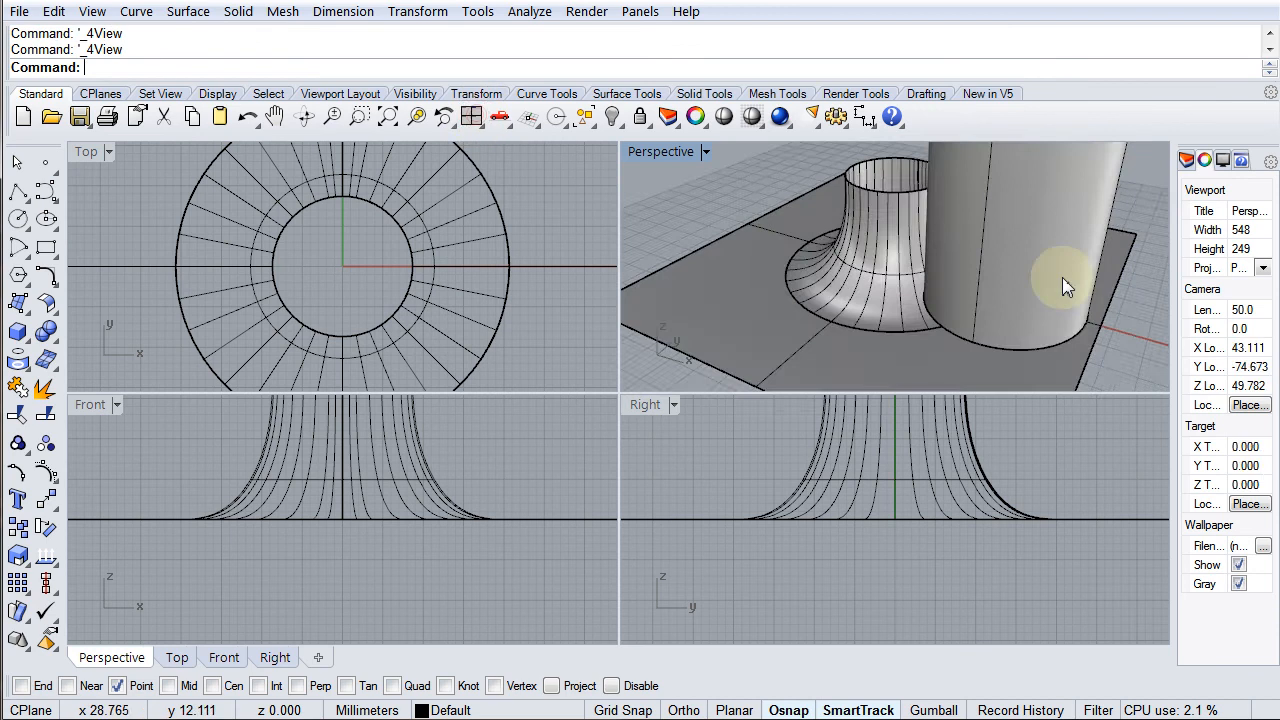
scroll(1066, 283, "down", 3)
right_click_drag(1066, 283, 925, 320)
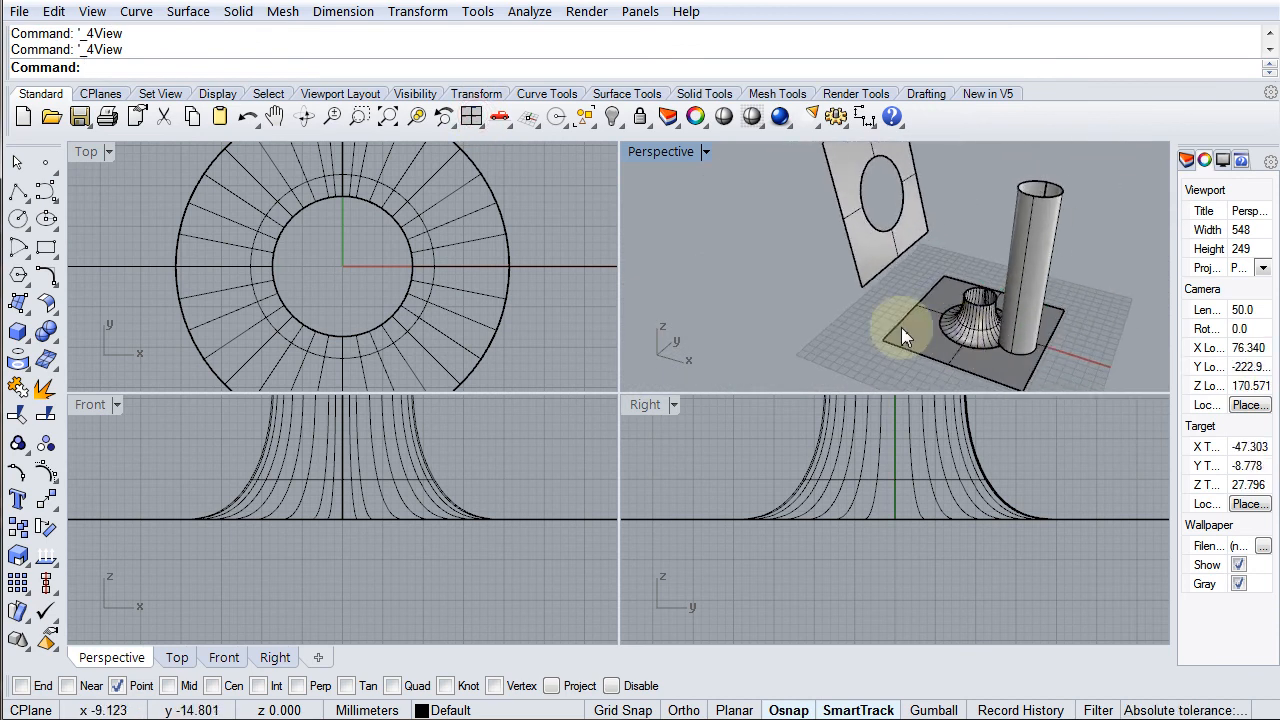
right_click(925, 320)
key("Escape")
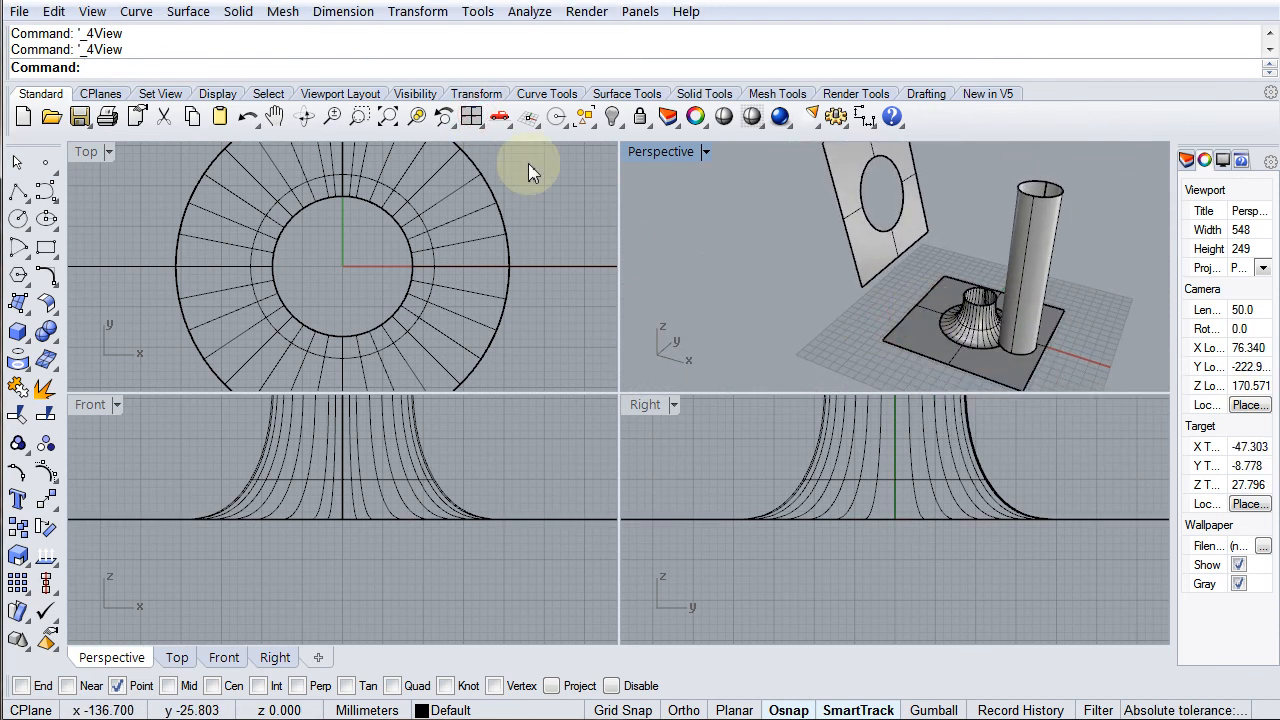
Create a blend surface between the flat surface's outer edge and the facing lower edge of the tilted copy, and inspect it.
left_click(640, 94)
left_click(199, 118)
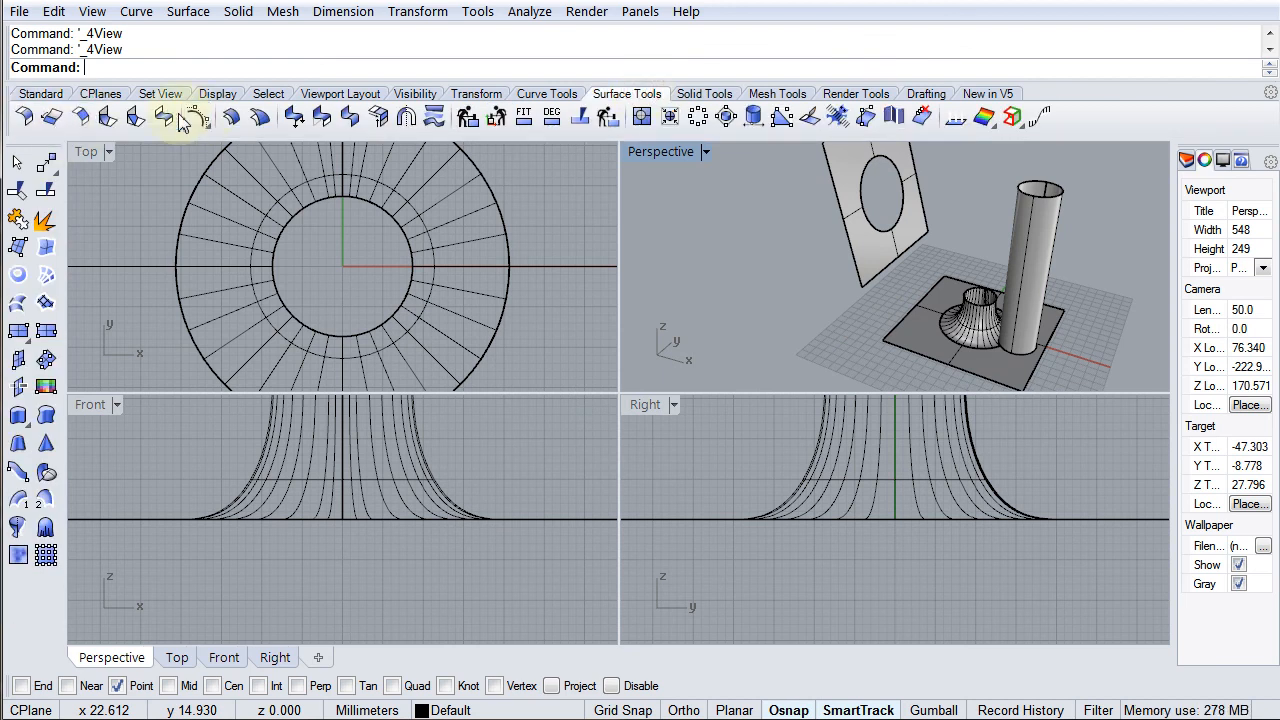
left_click(902, 322)
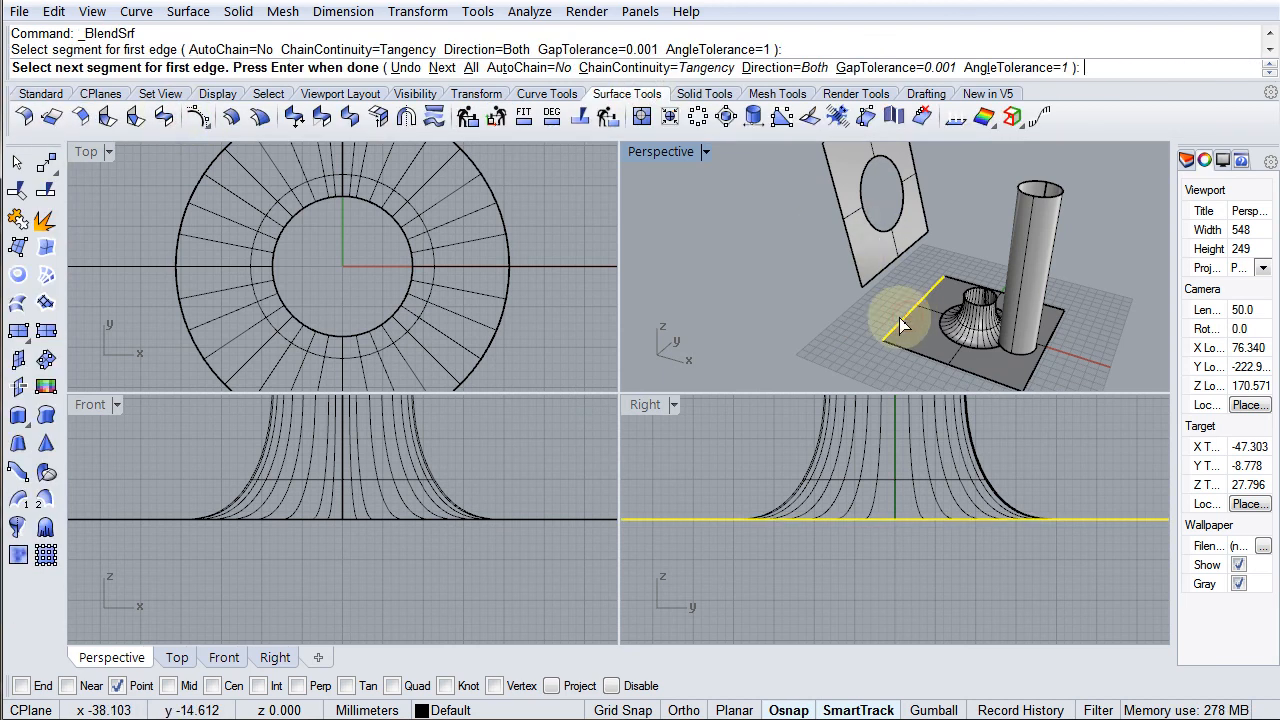
key("Return")
left_click(855, 278)
key("Return")
key("Return")
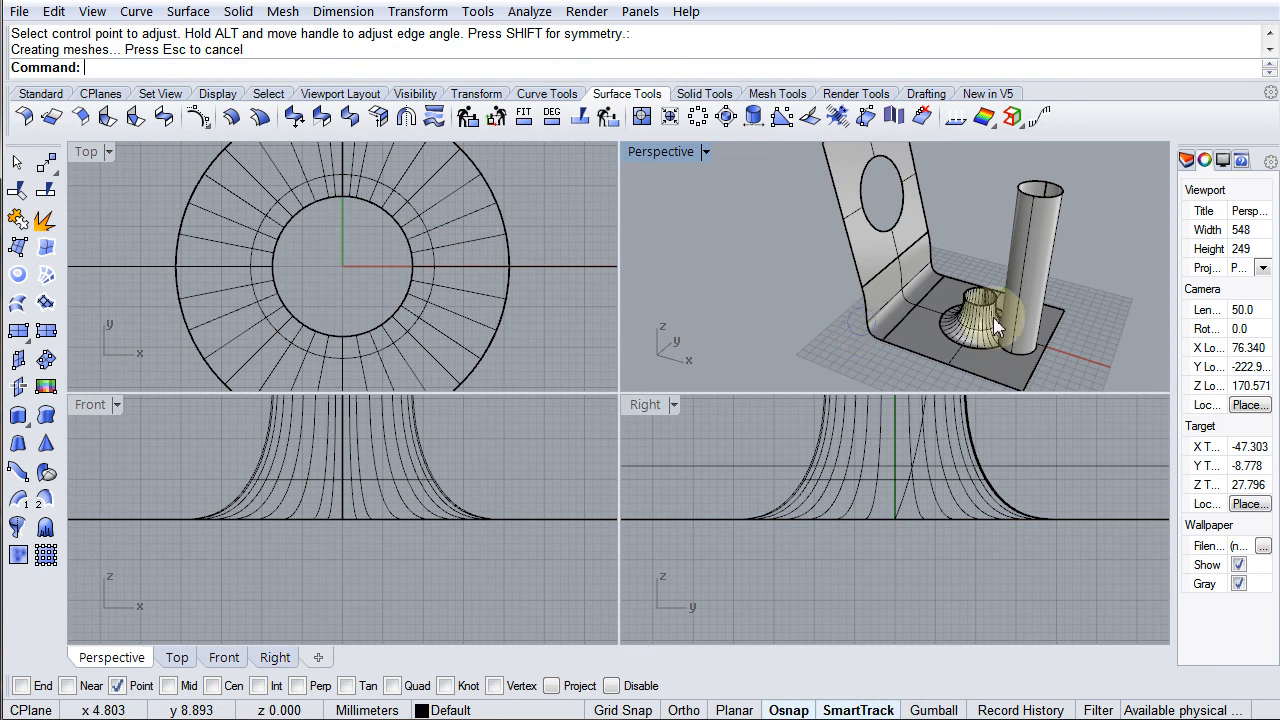
scroll(865, 325, "up", 4)
right_click_drag(872, 325, 869, 295)
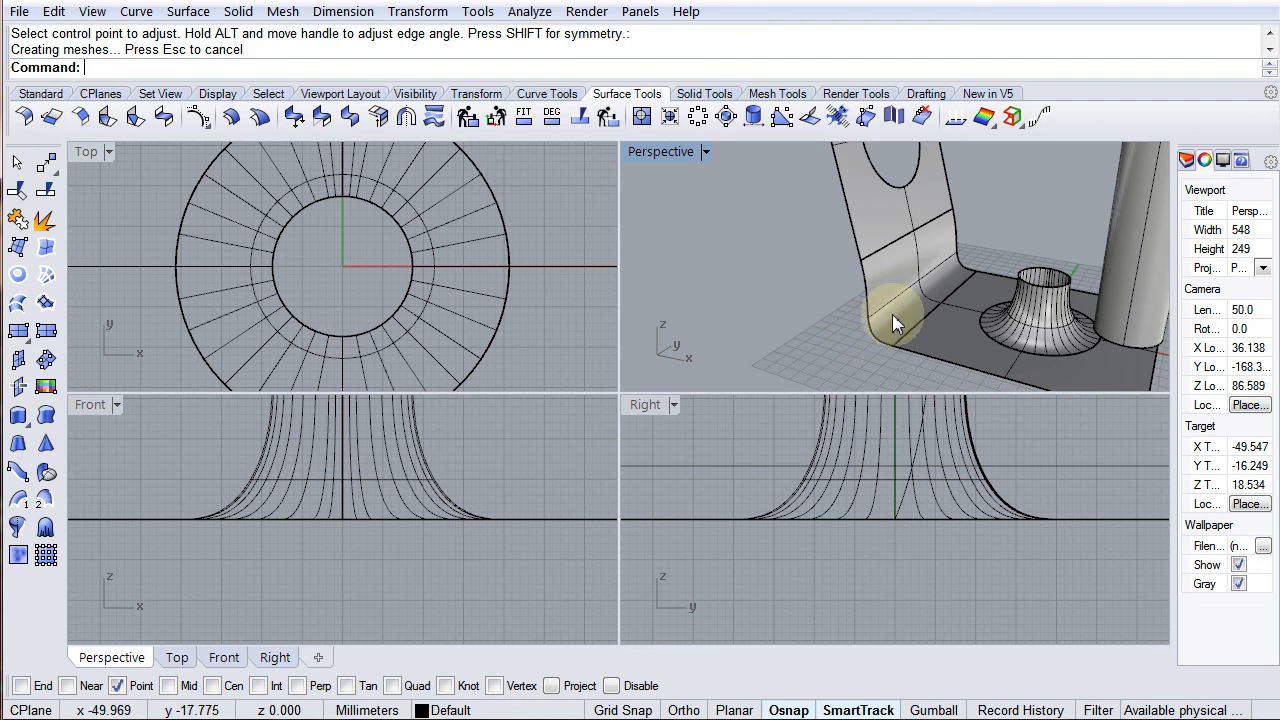
scroll(924, 308, "down", 4)
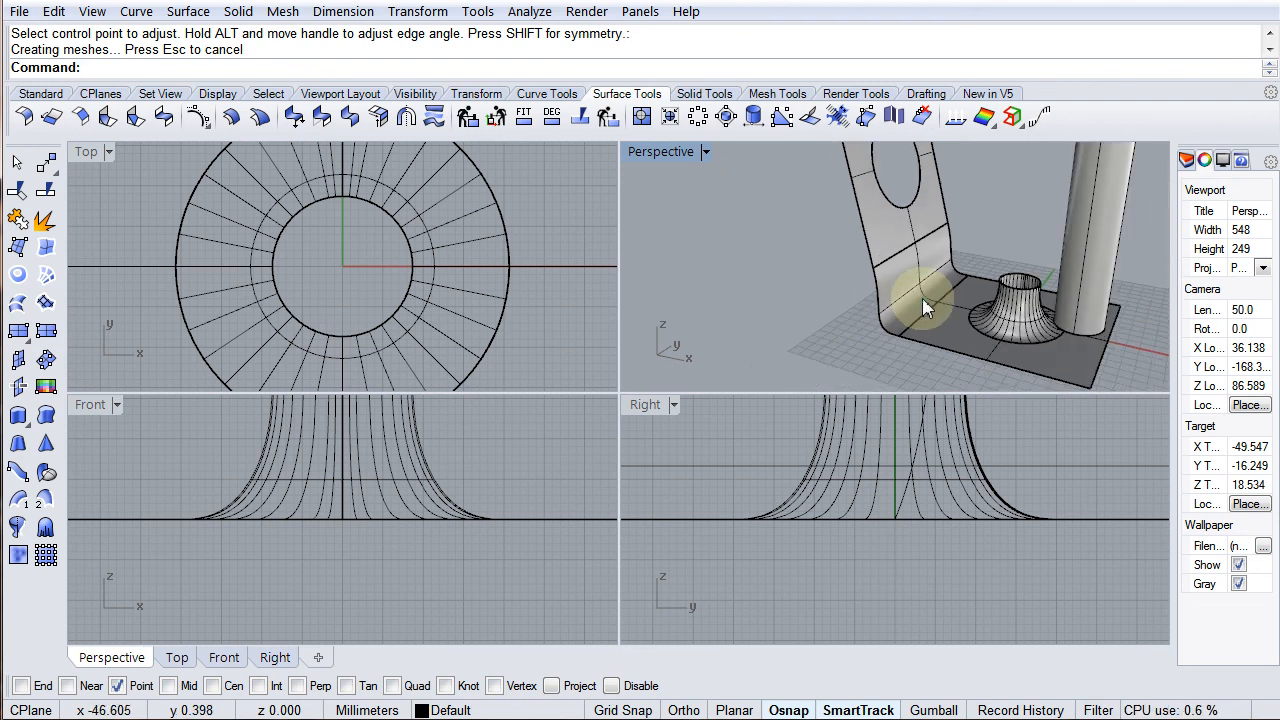
right_click_drag(924, 308, 980, 300)
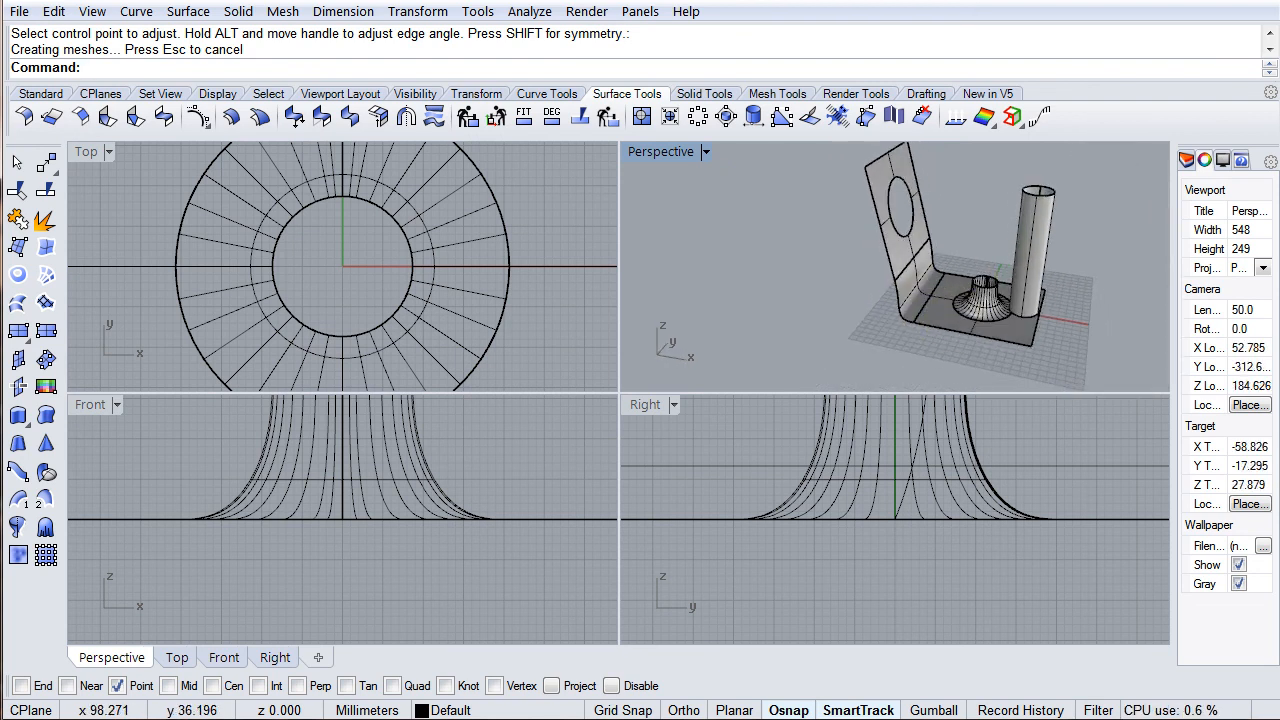